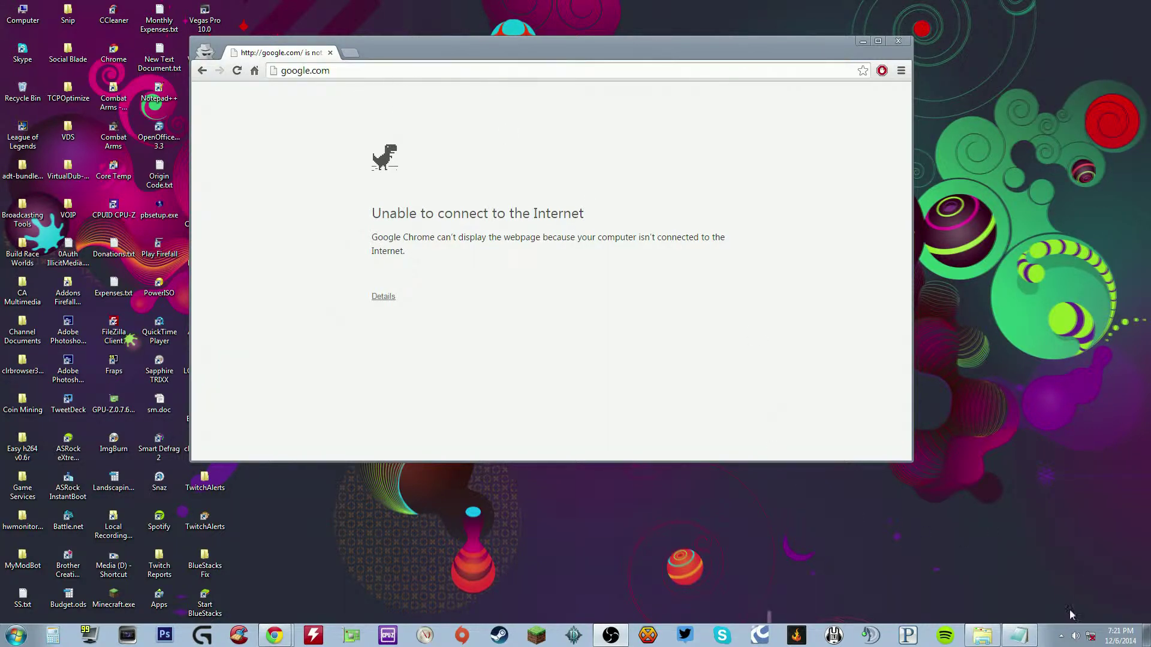
Step: Check the computer's network connection status in the notification area
mouse_move(1092, 635)
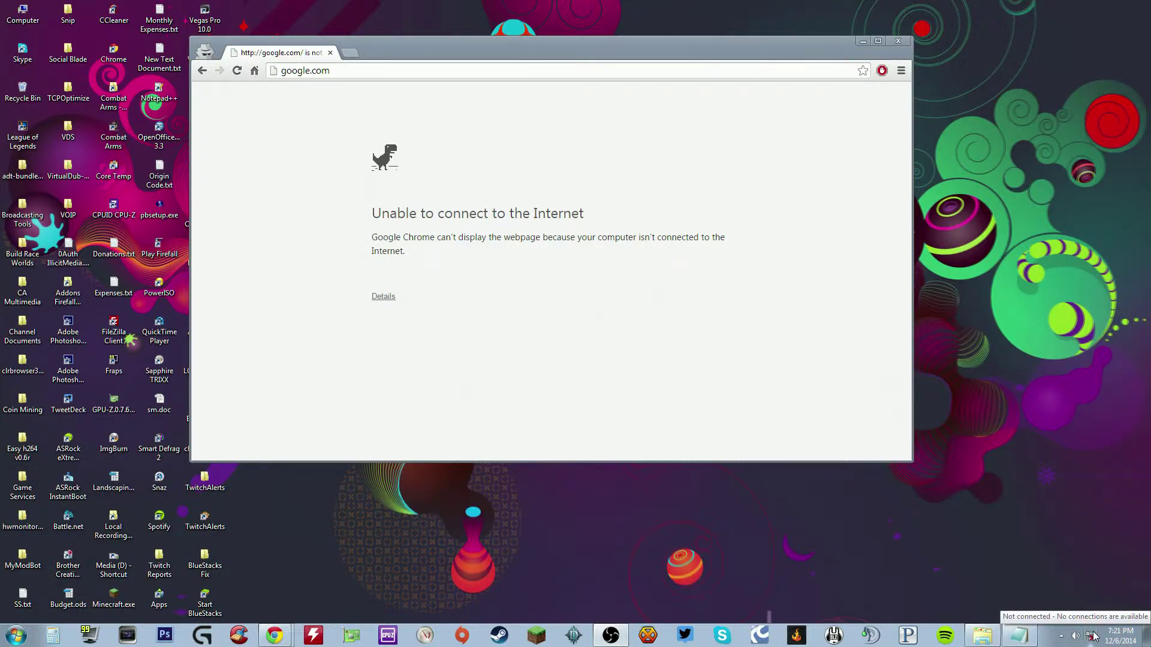
click(1092, 636)
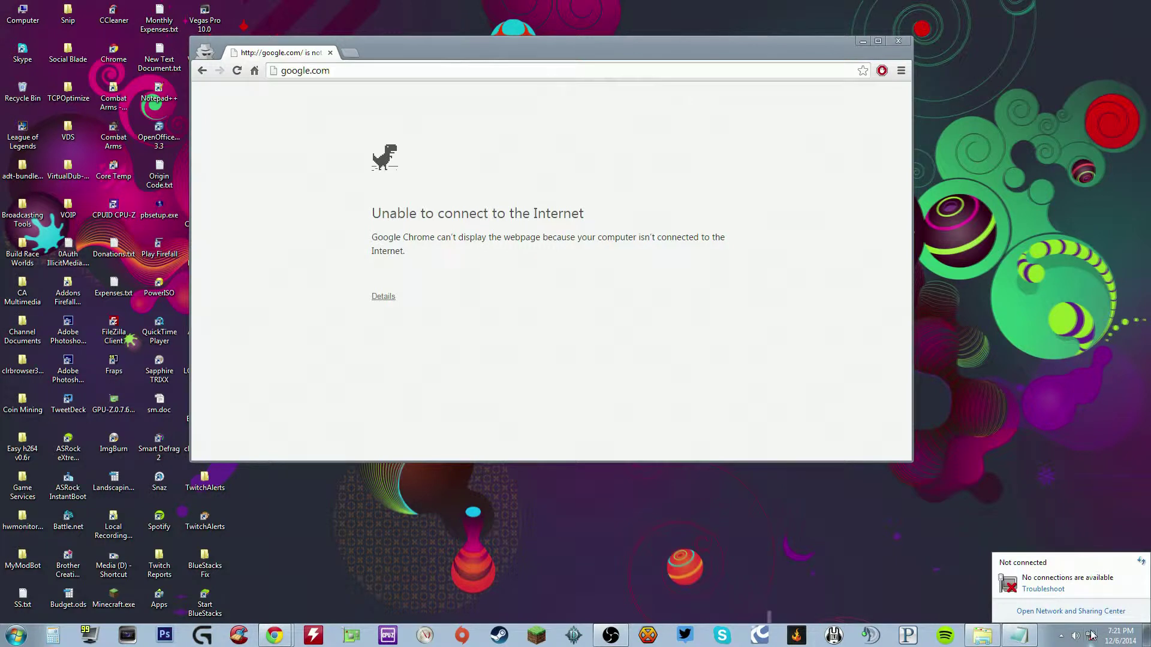
click(1072, 546)
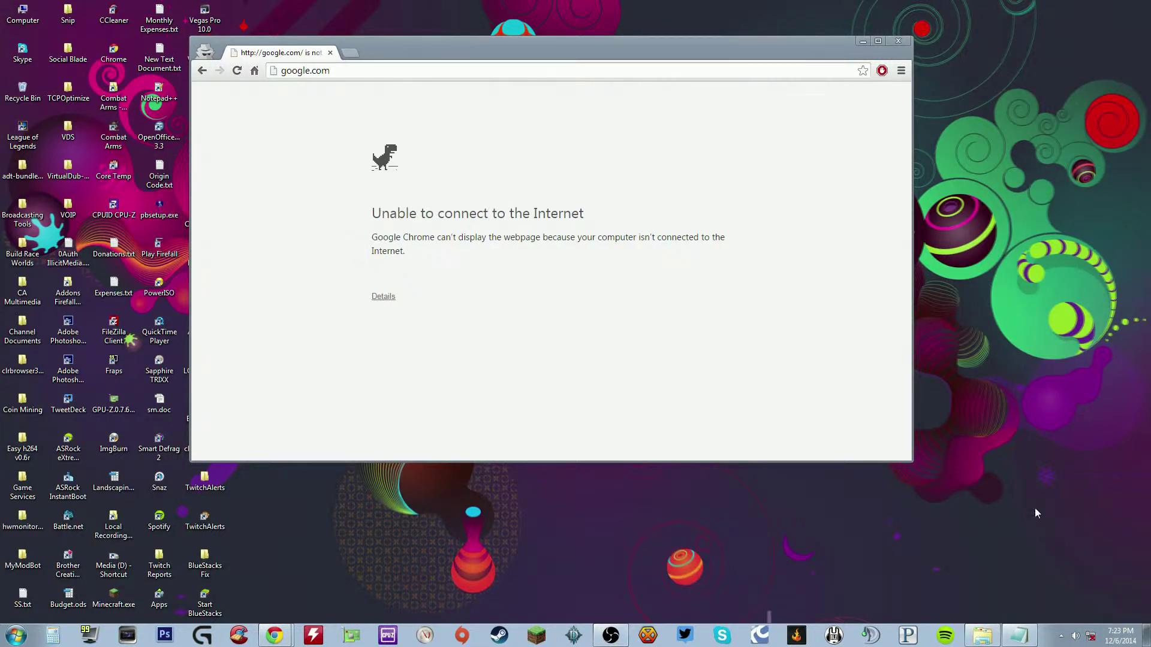
click(1090, 636)
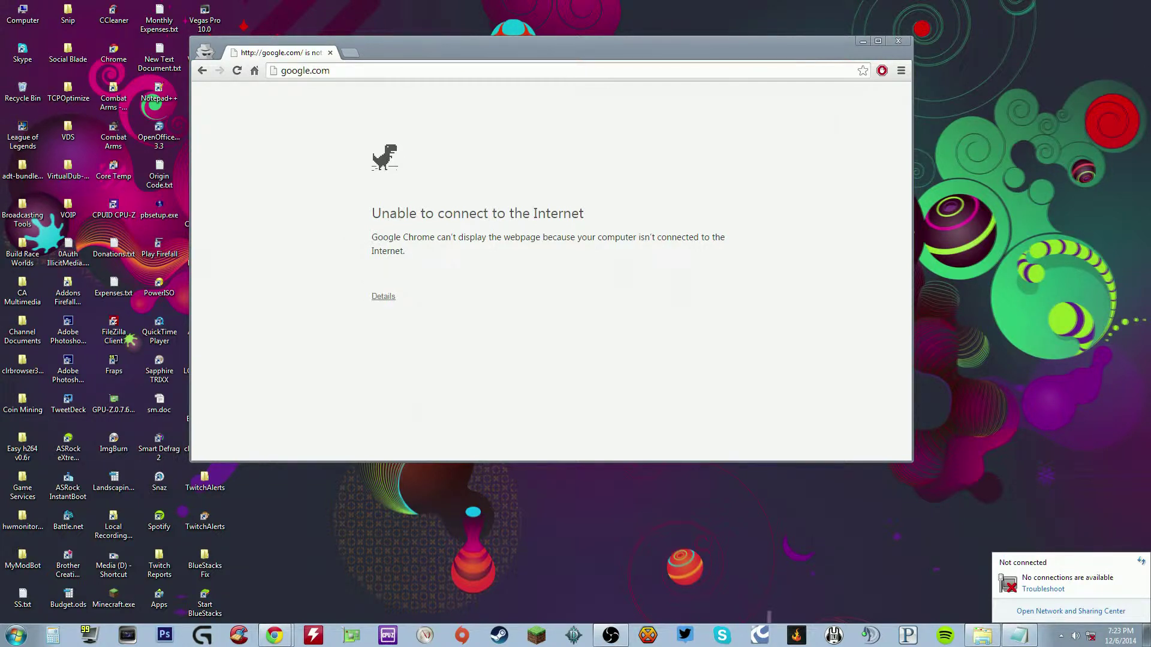
click(274, 635)
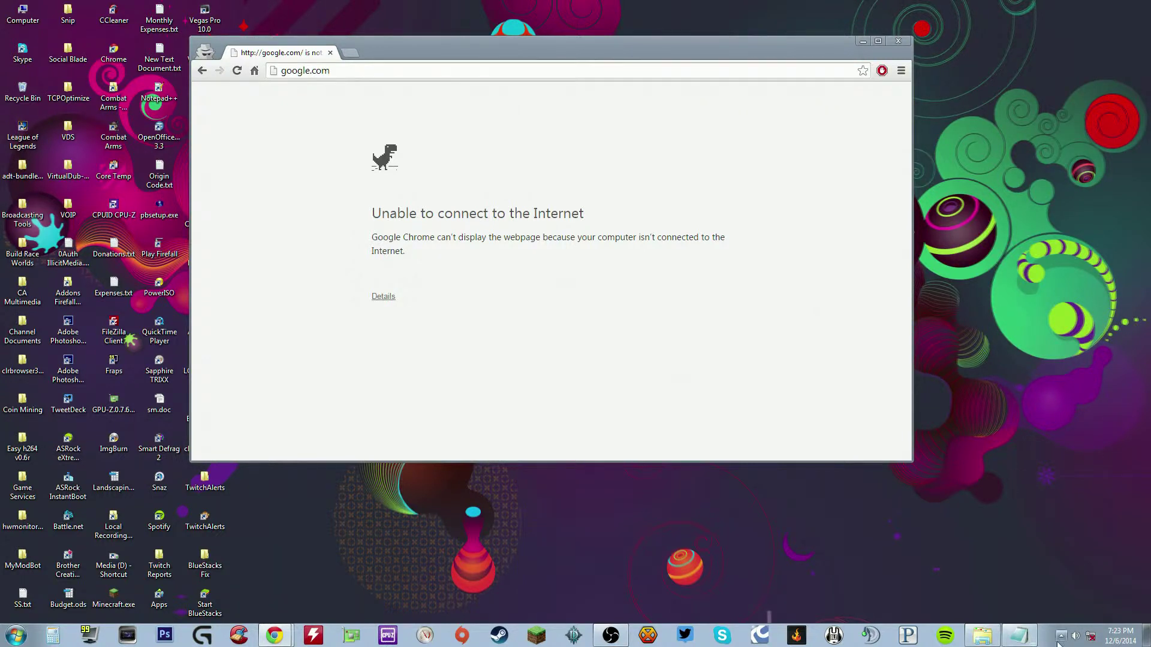
Step: Open the Network and Sharing Center from the network status options and close it again
right_click(1090, 636)
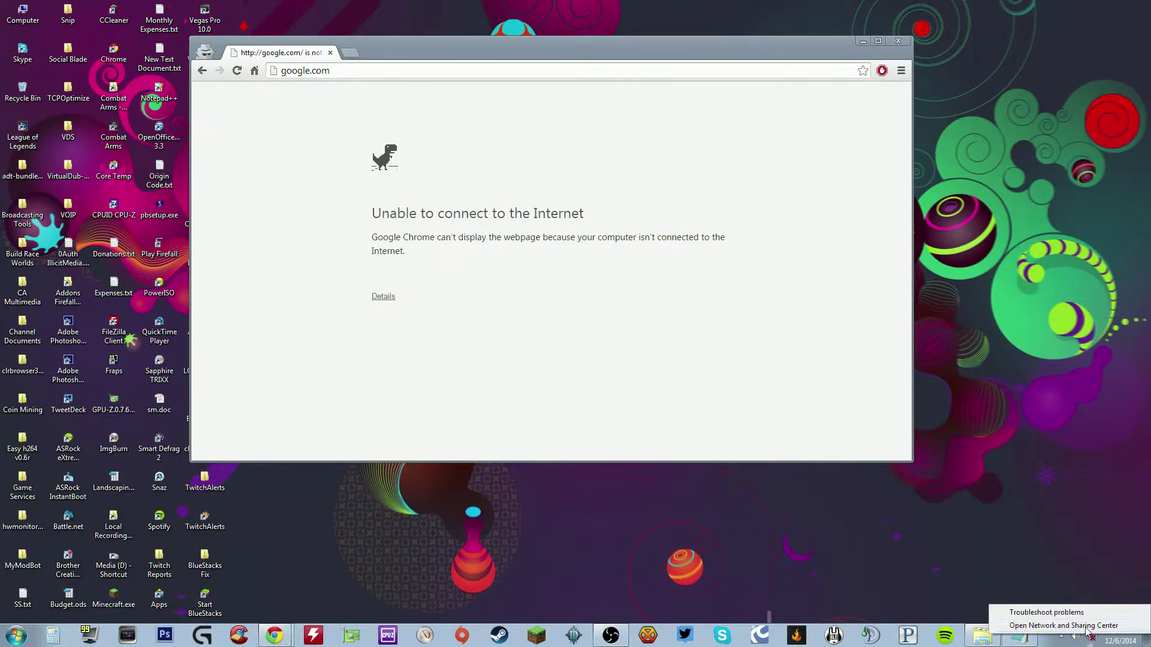
click(1086, 625)
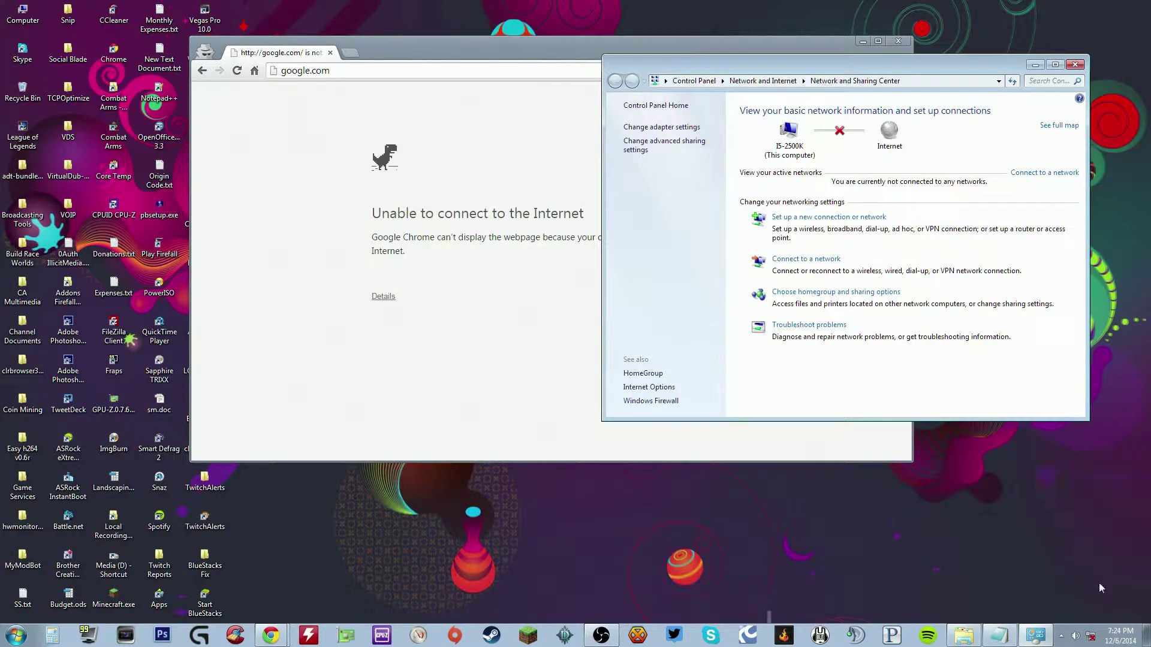
right_click(1090, 638)
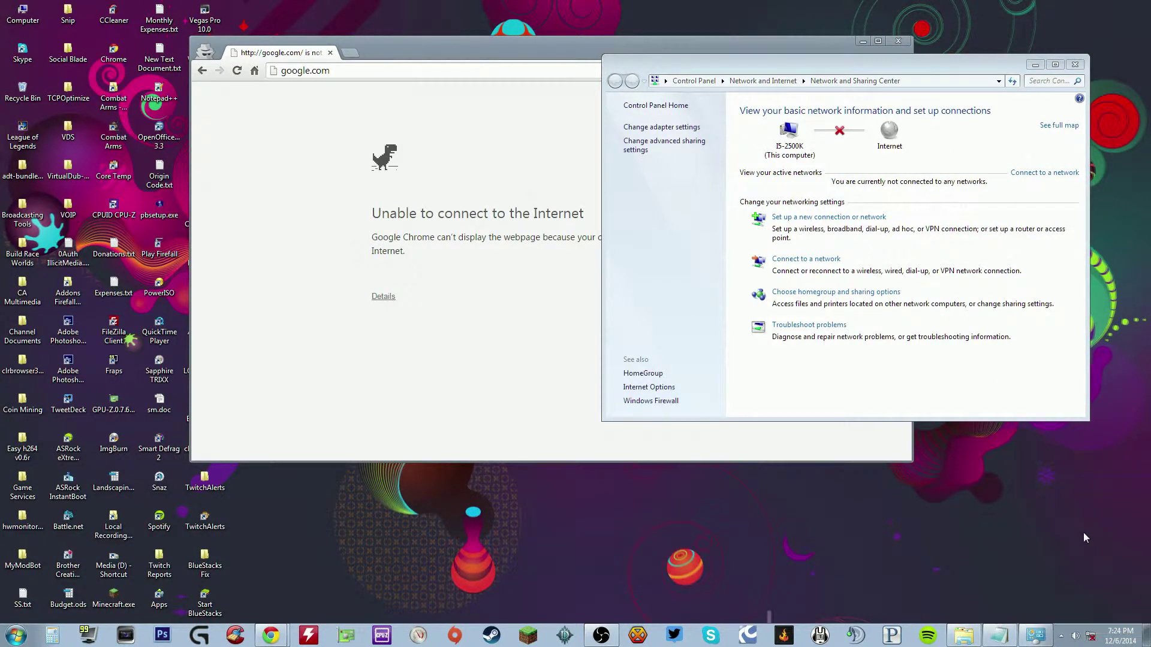
click(1086, 537)
right_click(1089, 637)
click(1081, 584)
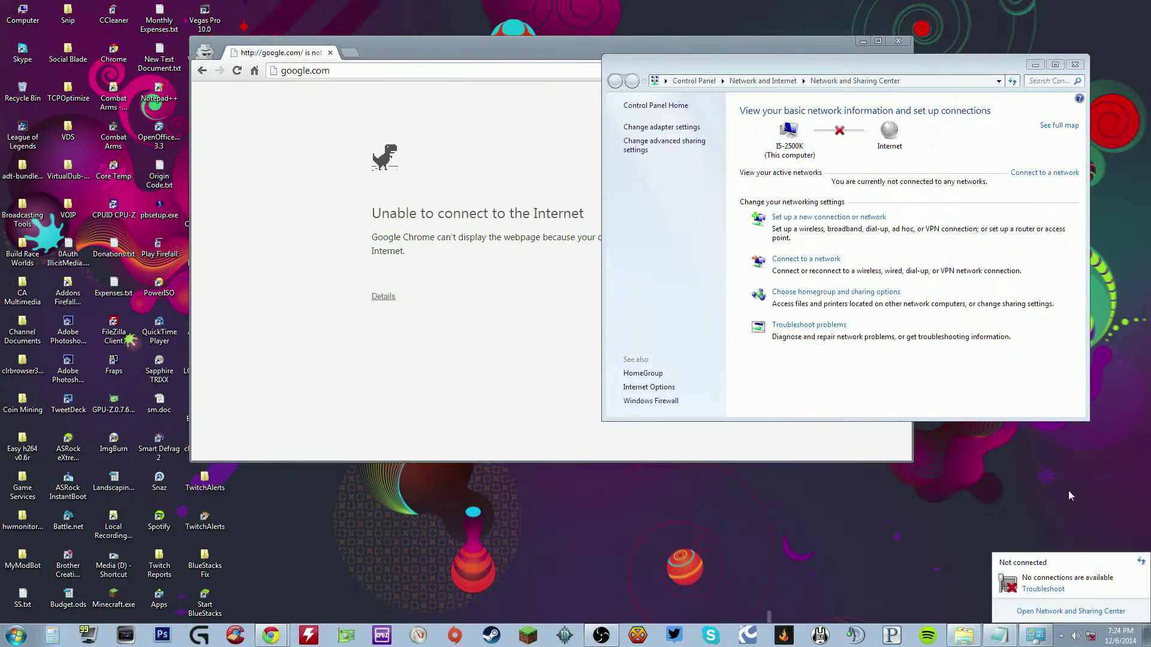
right_click(1090, 639)
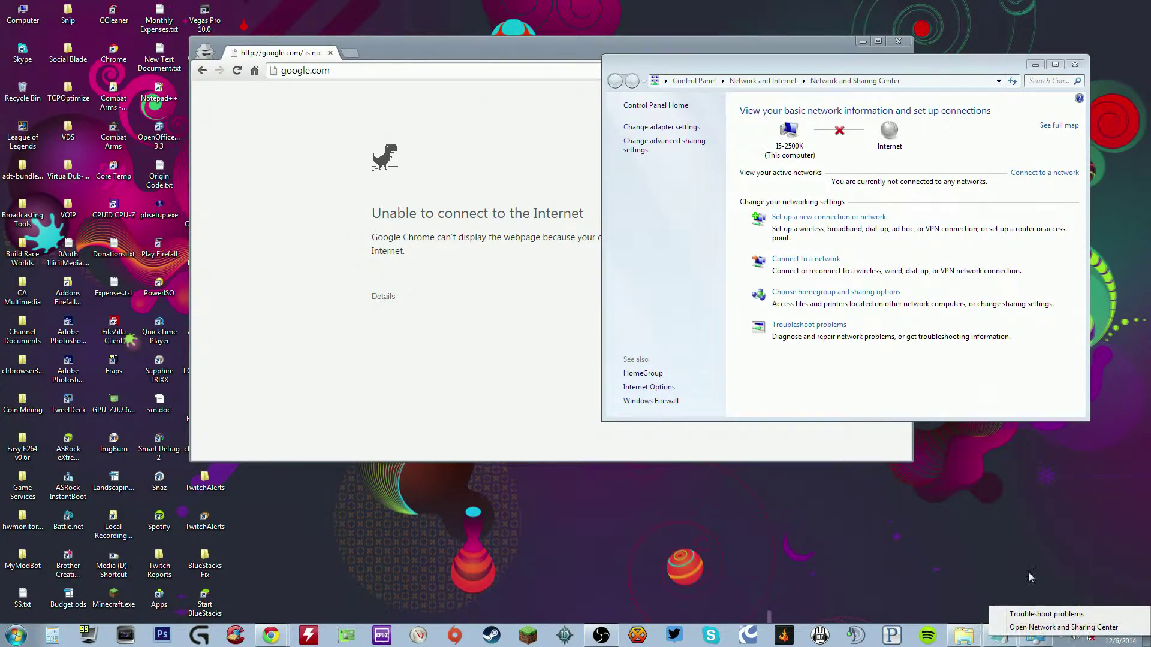
click(1091, 638)
click(1091, 637)
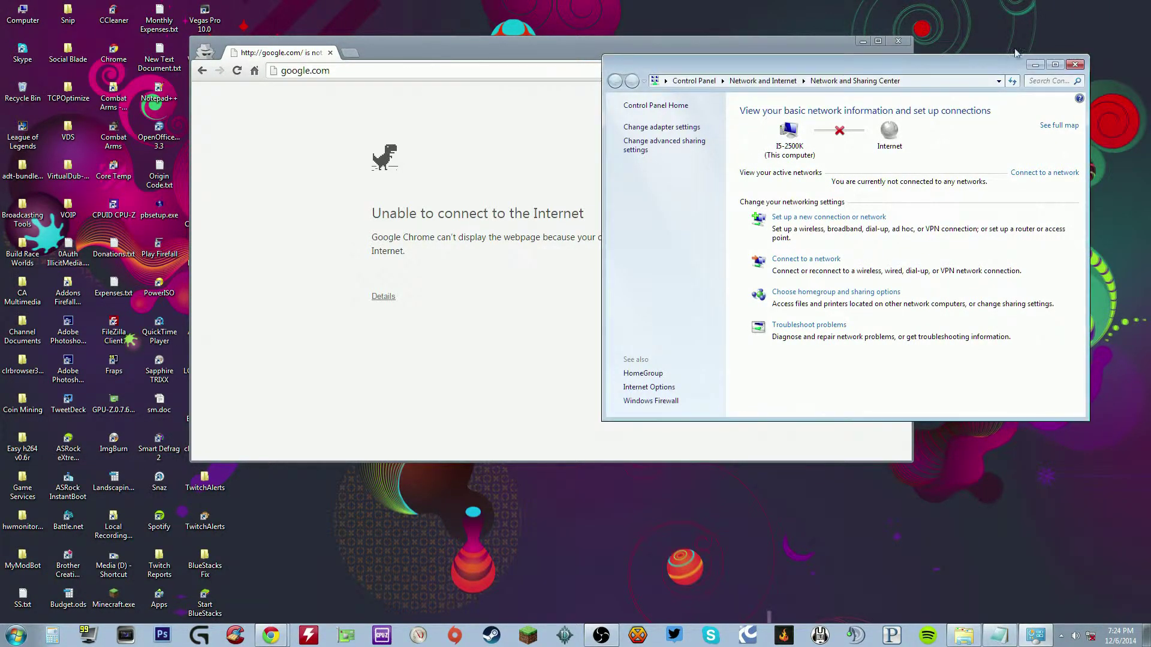
click(1075, 64)
click(1091, 636)
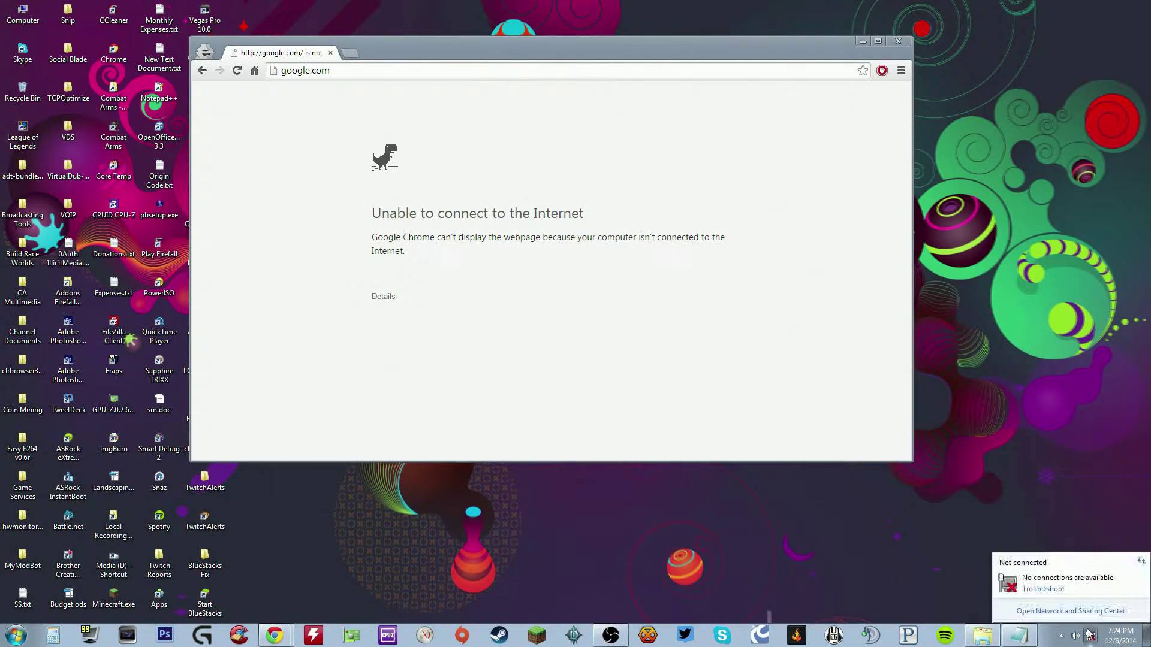
click(1046, 611)
click(1074, 64)
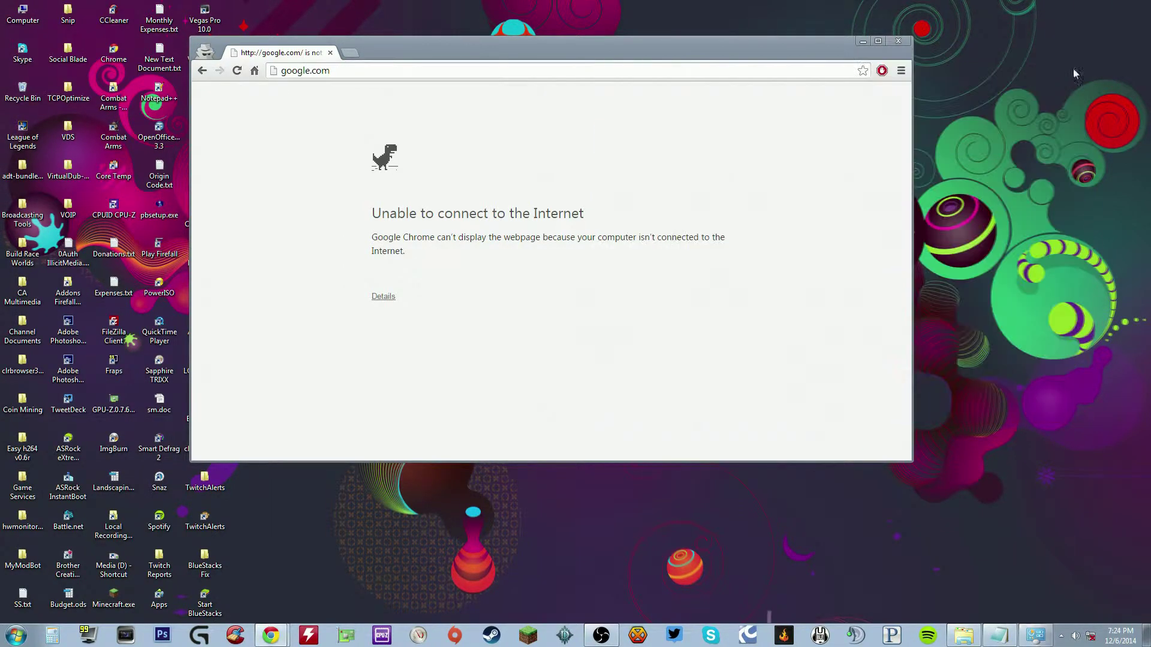
Step: Open the adapter settings through the Network and Sharing Center to show the Local Area Connection
right_click(1093, 639)
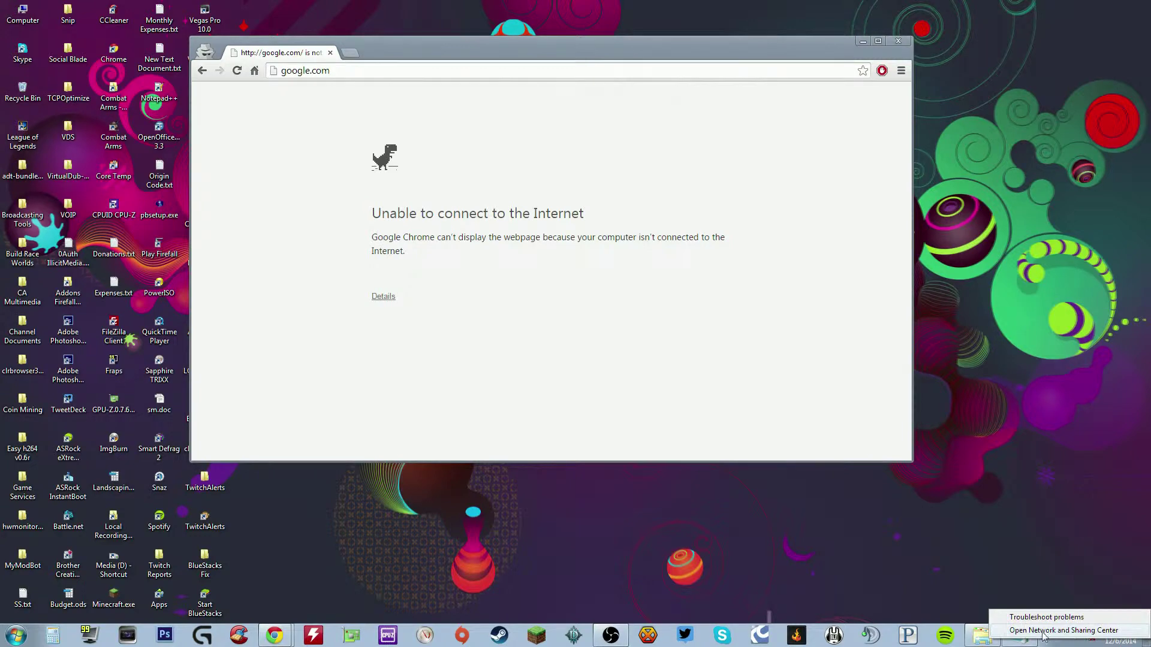
click(1101, 630)
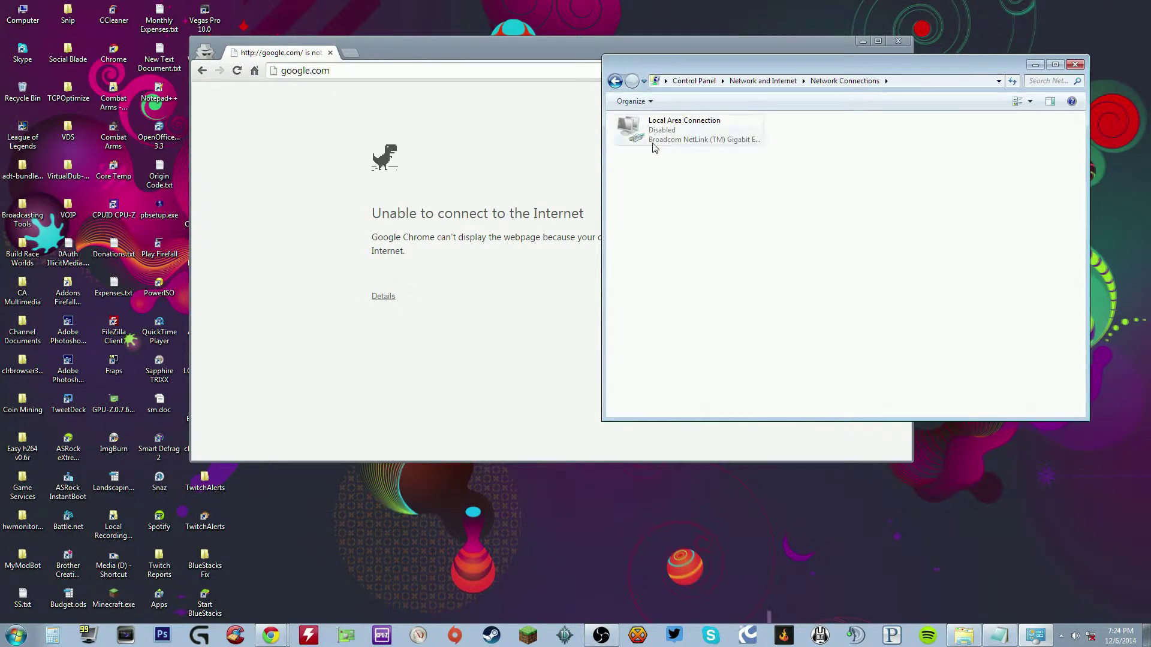
drag(974, 224, 606, 111)
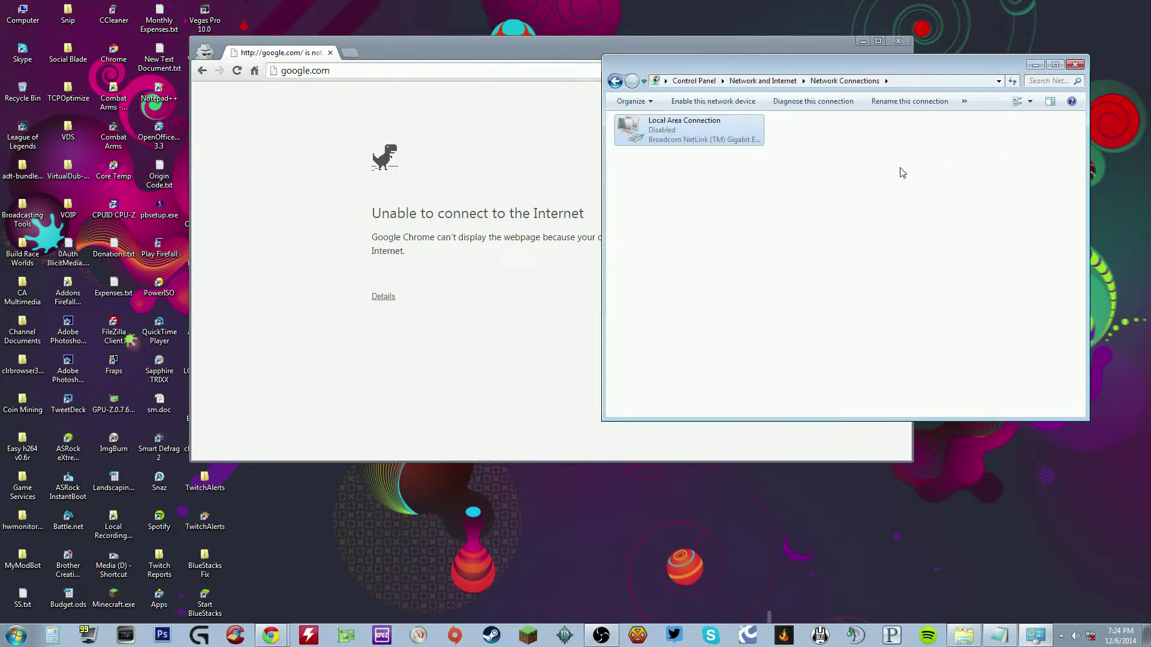
click(901, 173)
drag(801, 67, 798, 82)
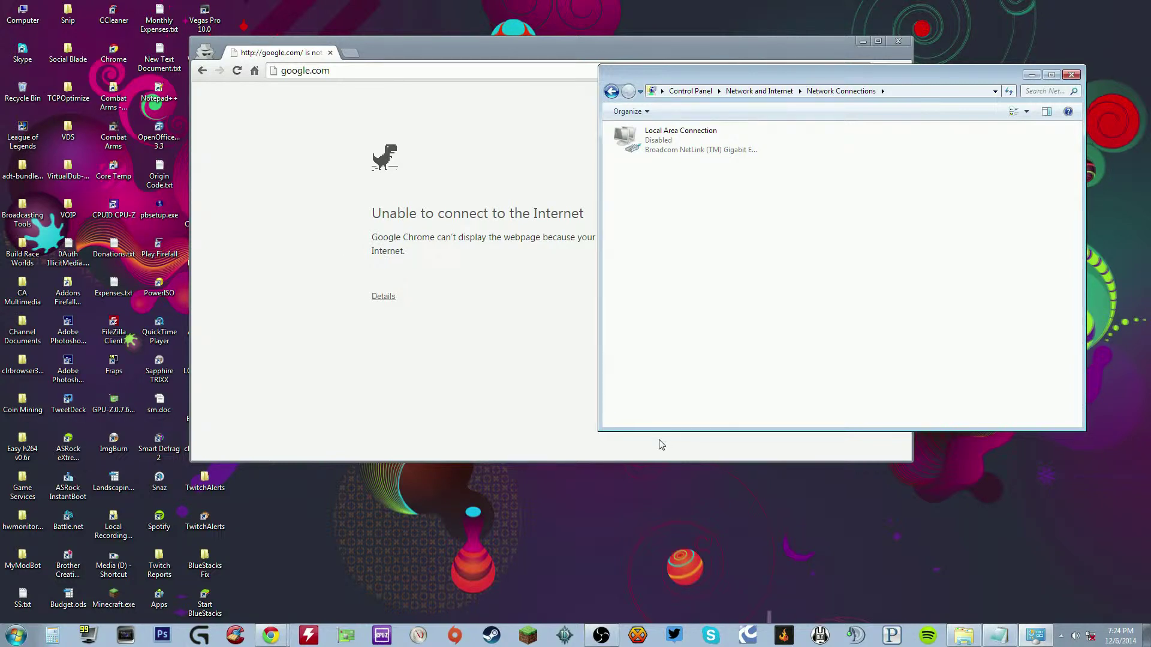
Step: Run ncpa.cpl to bring up Network Connections, and close that window
key(super+r)
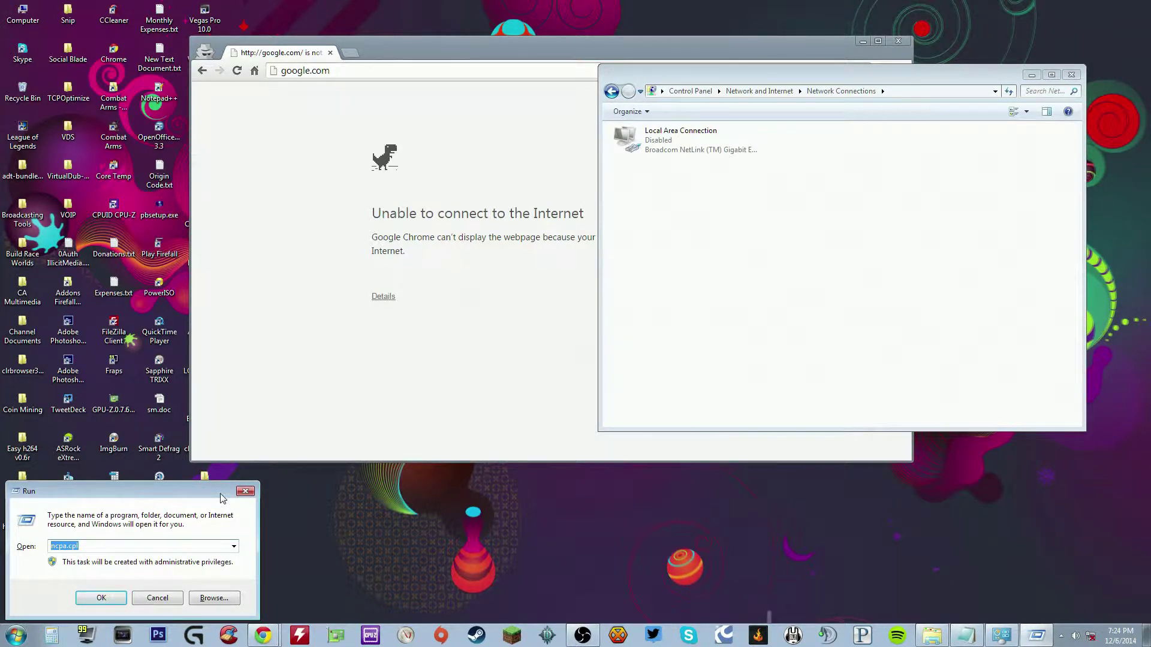
text(ncpa.cpl)
key(Return)
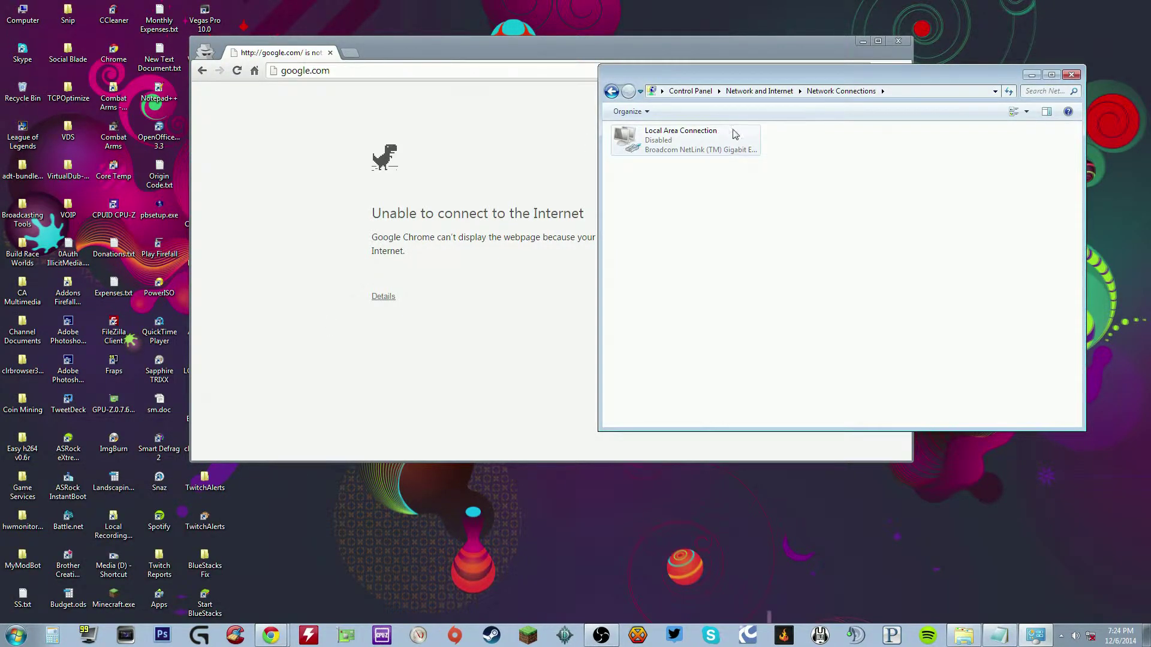
click(1071, 74)
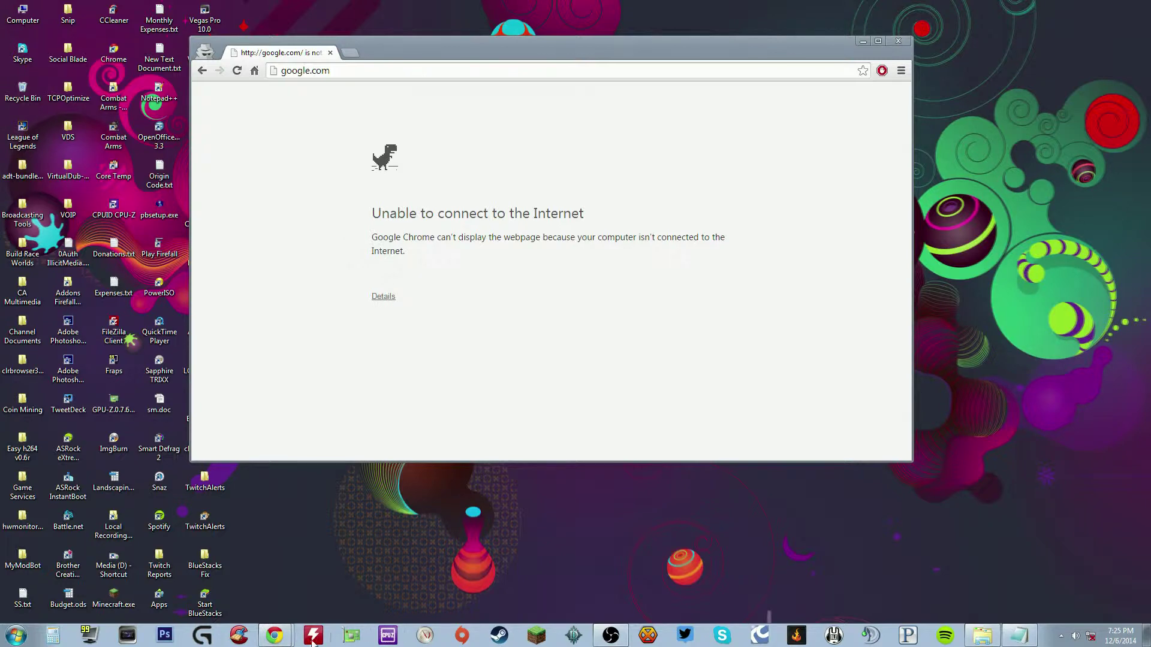
Step: Open the Network Connections window by running ncpa.cpl
click(16, 636)
key(super+r)
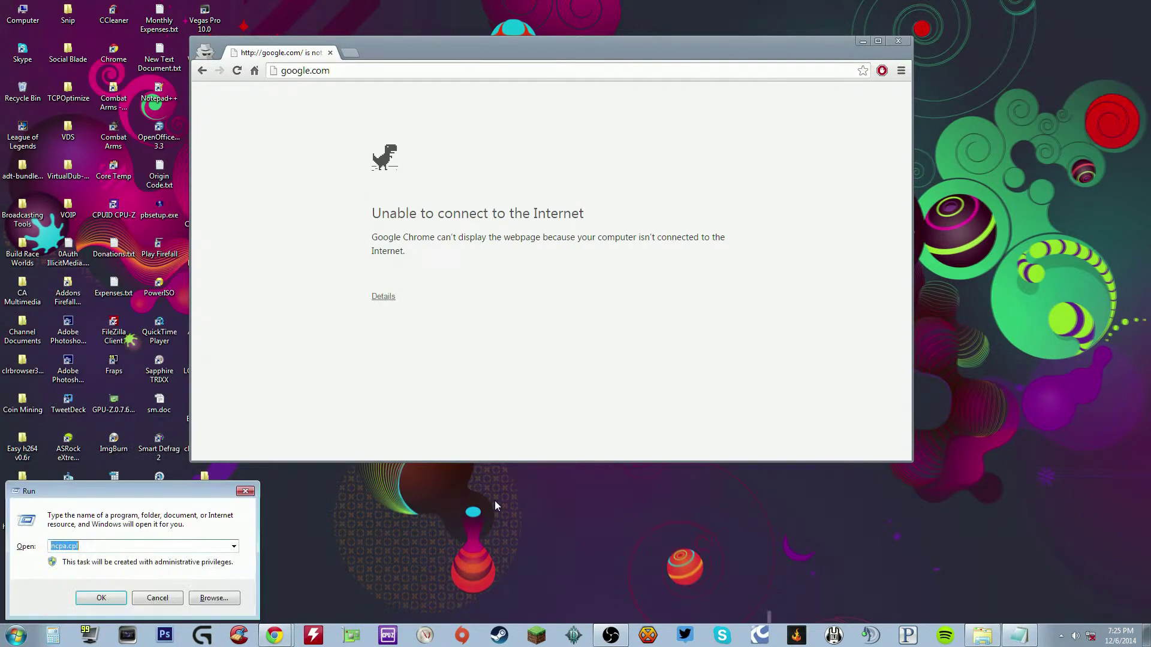
text(ncpa)
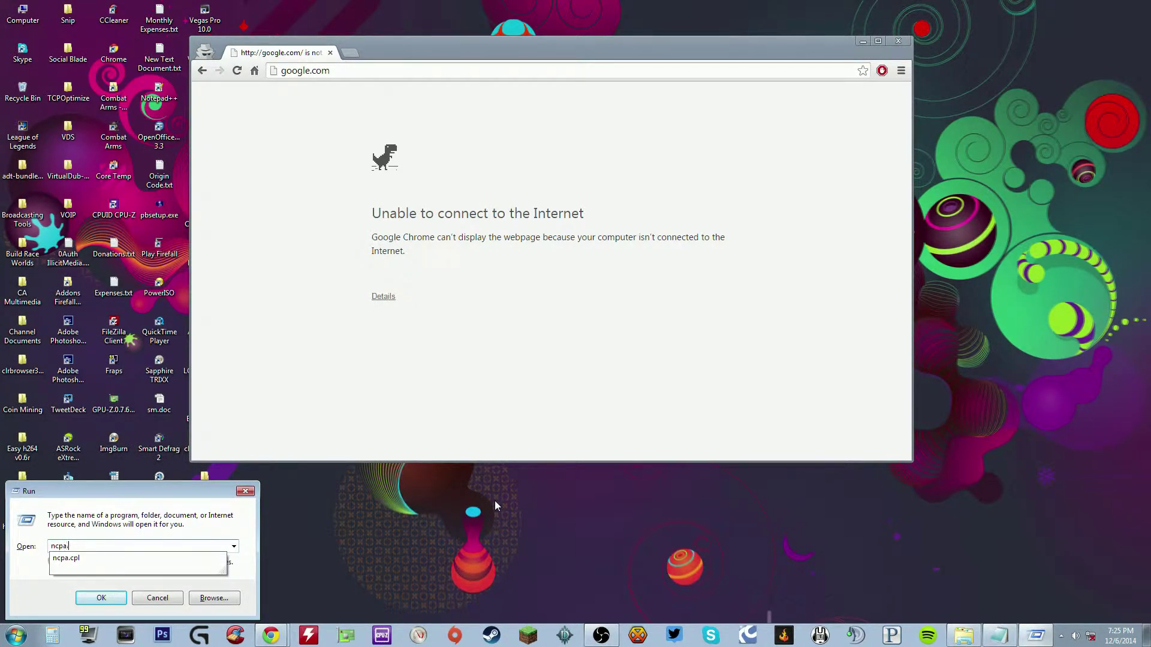
text(.cpl)
key(Return)
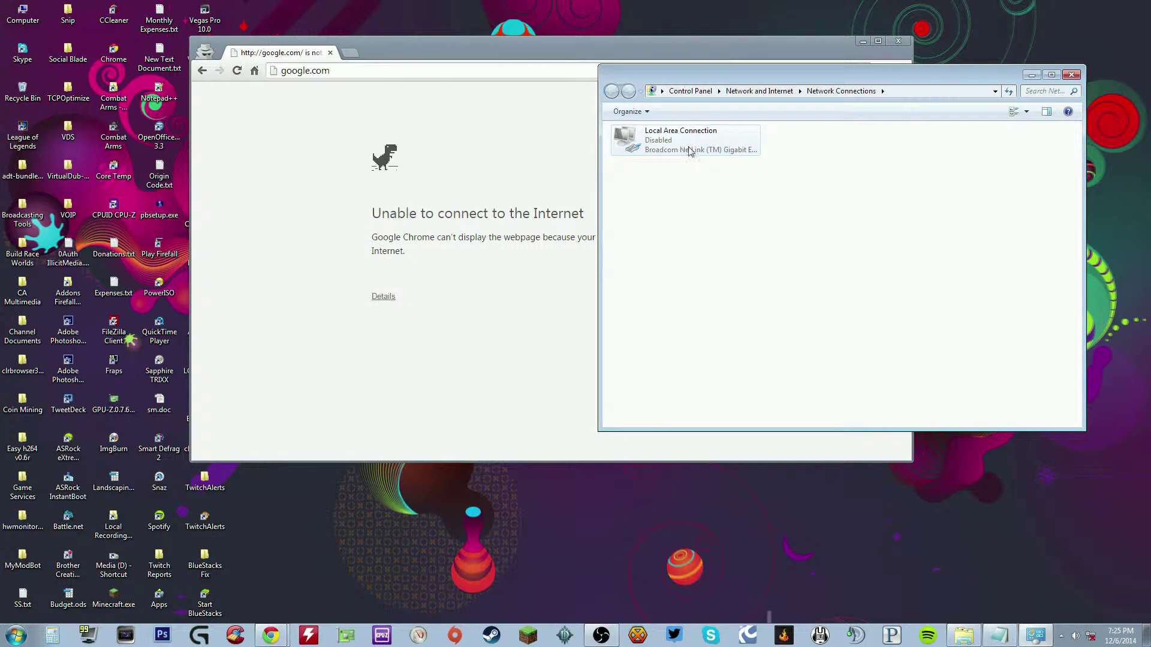
Step: Enable the disabled Local Area Connection adapter
drag(933, 221, 434, 86)
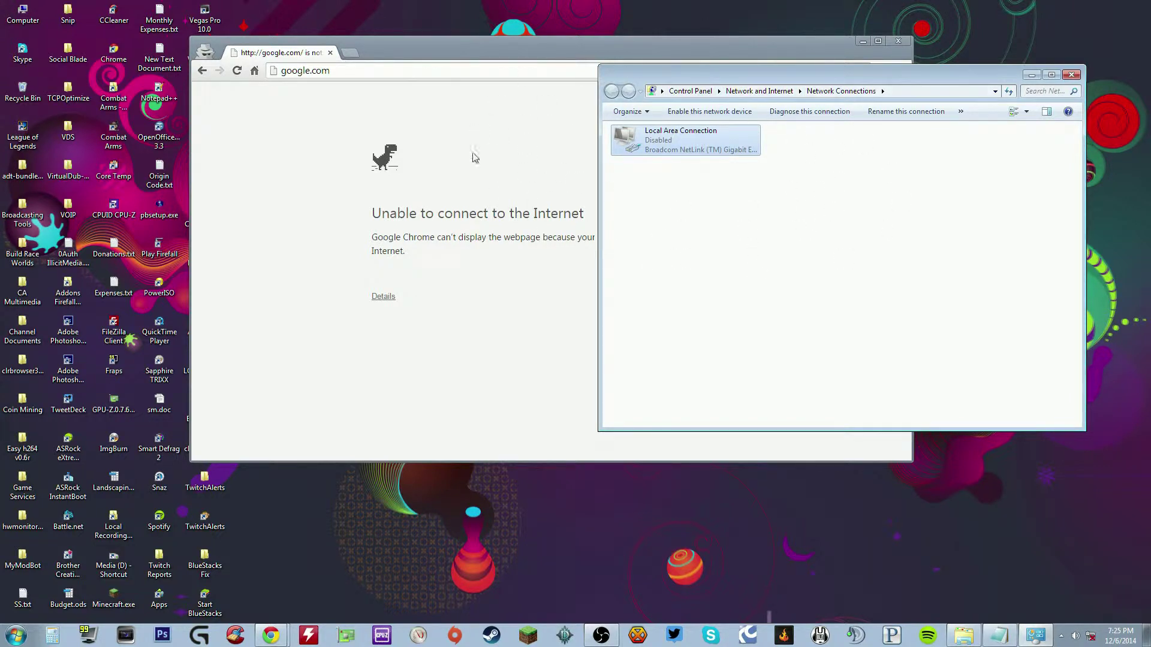
right_click(698, 146)
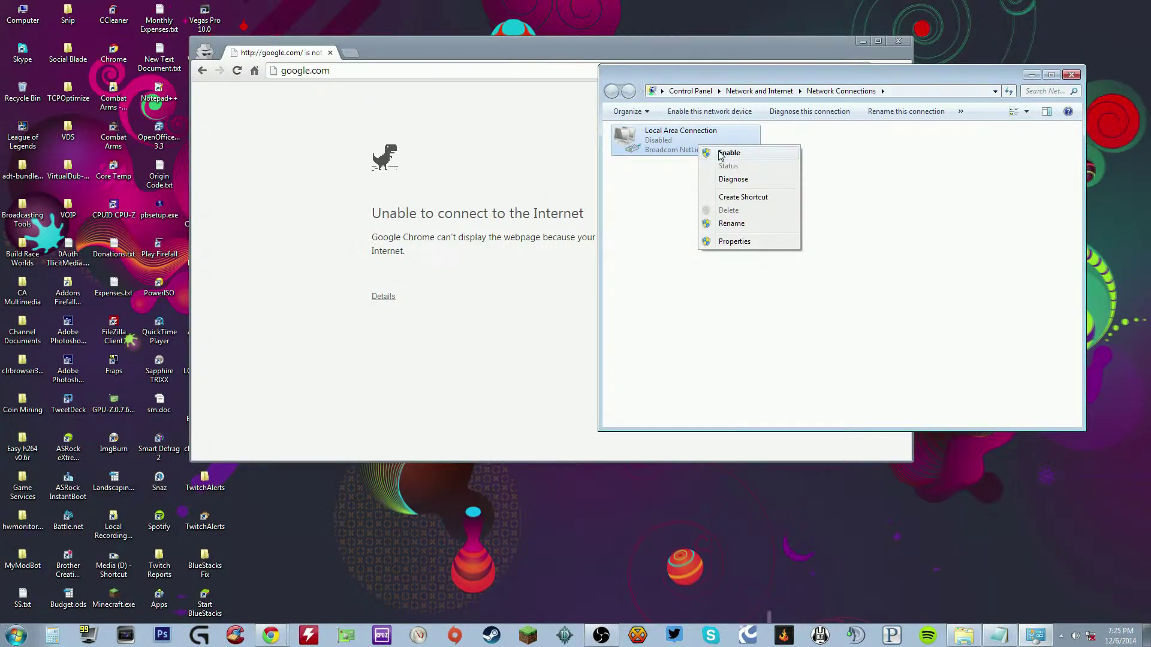
click(722, 154)
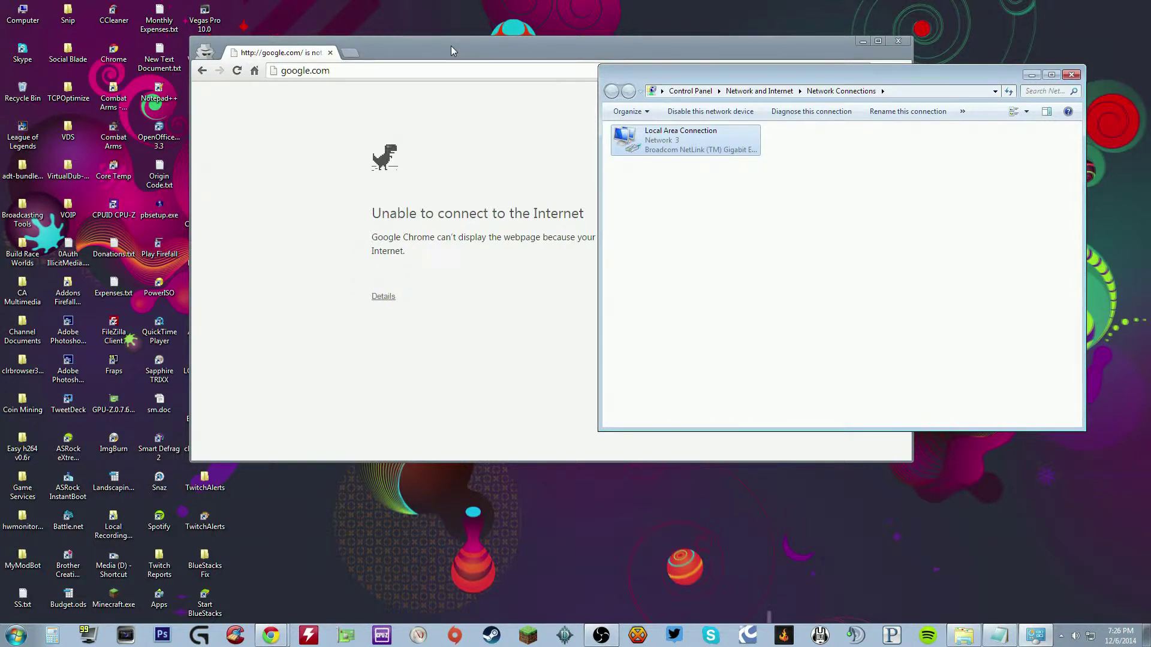
Step: Reload google.com in the browser to test the internet connection
click(354, 71)
key(Return)
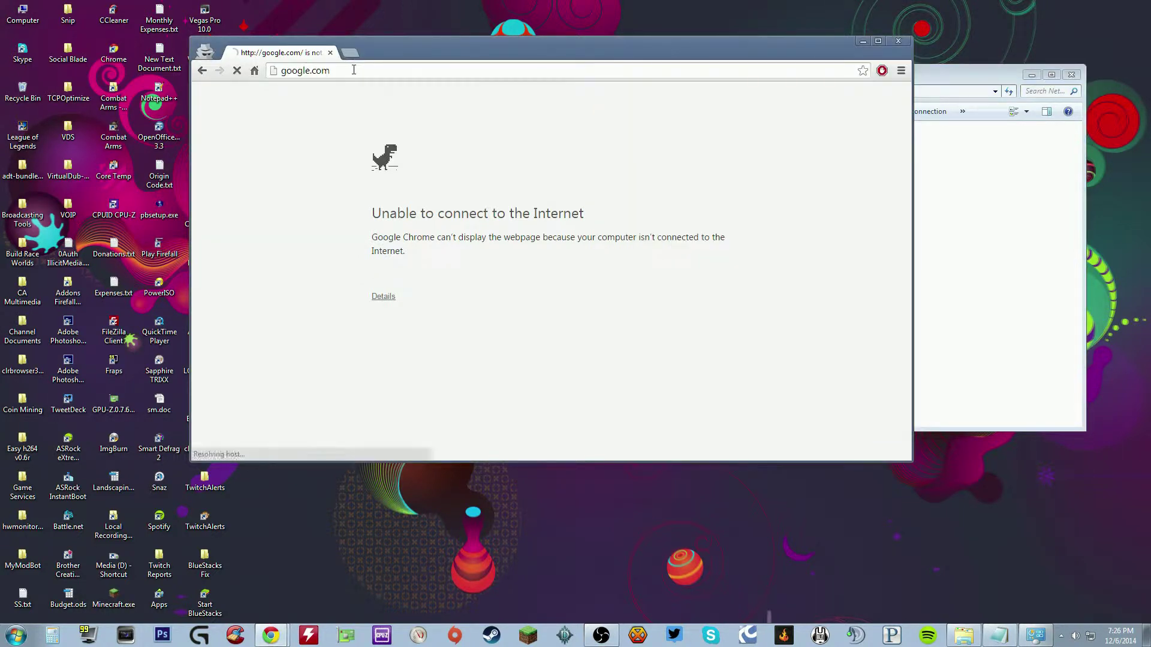
click(992, 256)
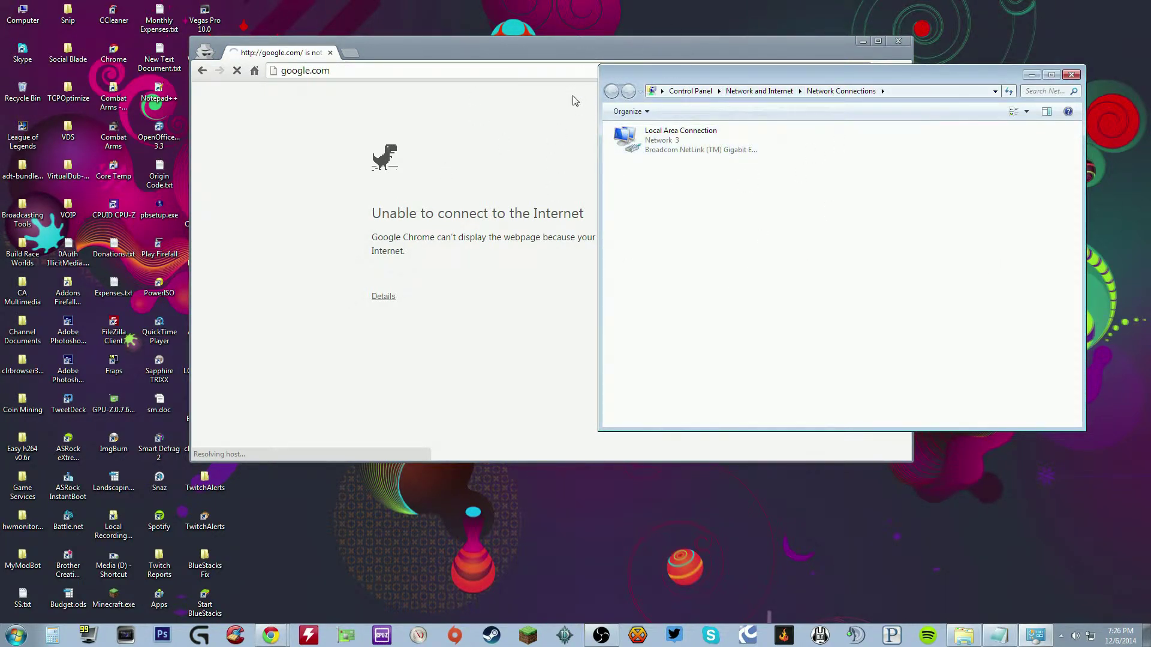
click(261, 141)
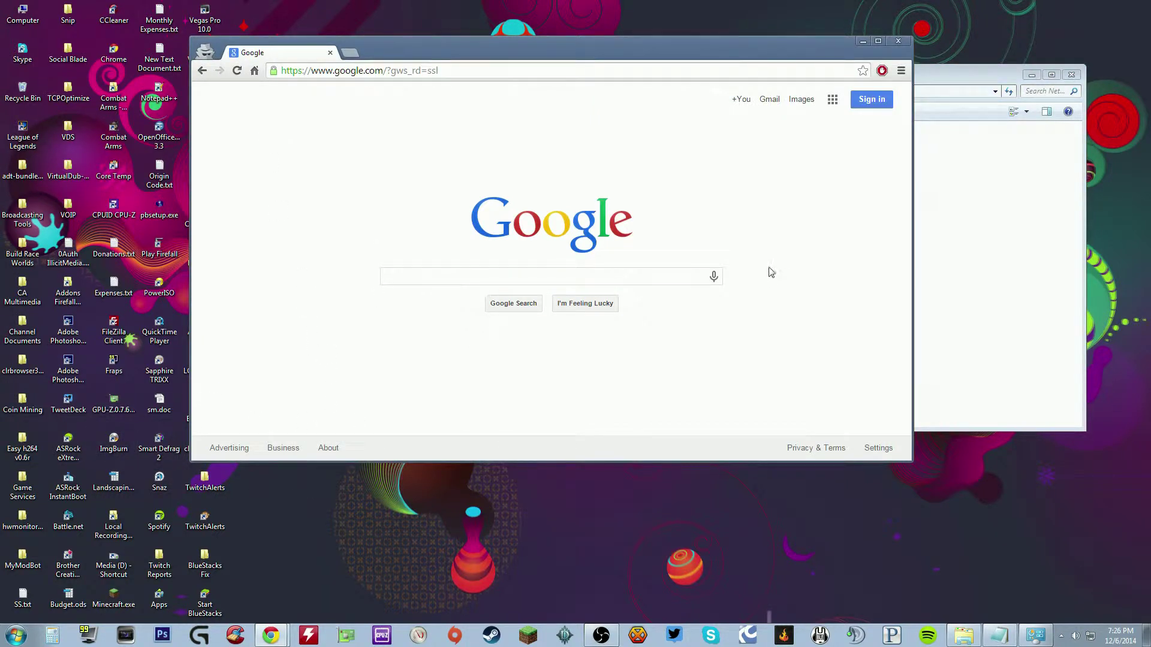
Step: Search Google for "funny cat videos" as a connection test, and return to the browser's home page
click(413, 278)
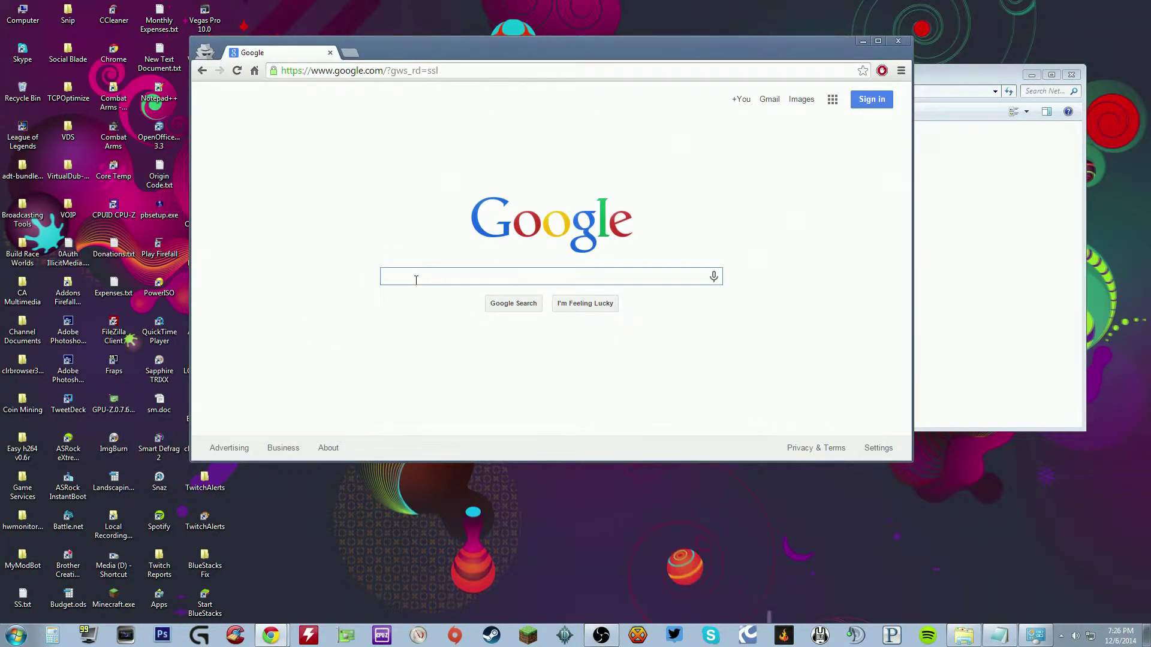
text(funny cat videos)
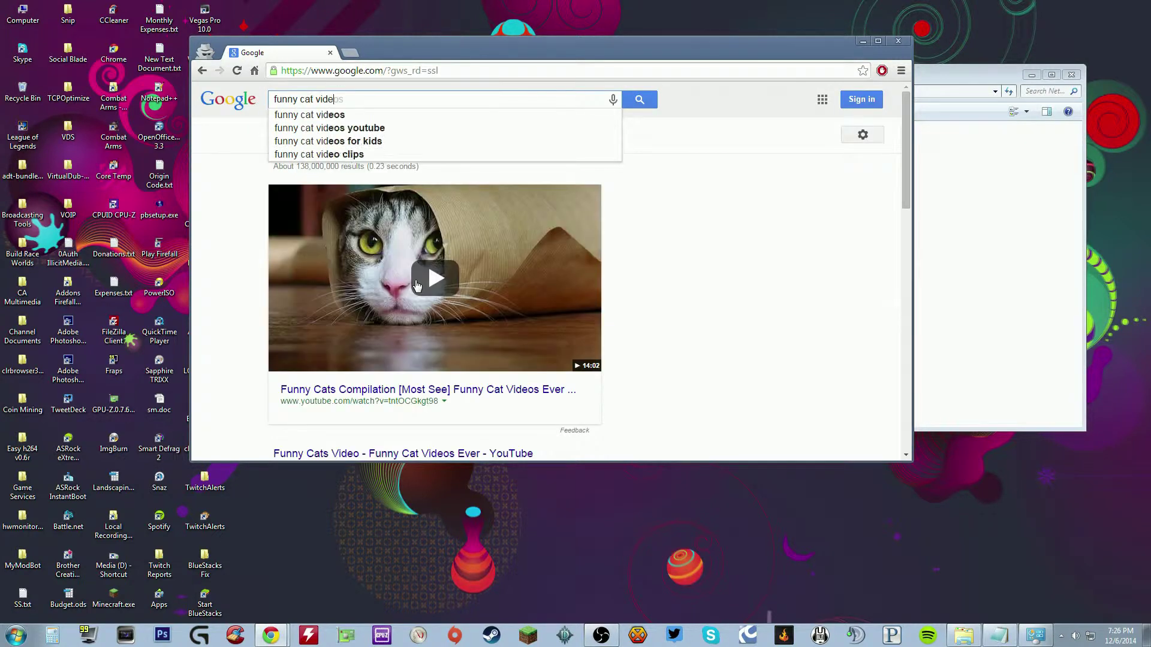
key(Return)
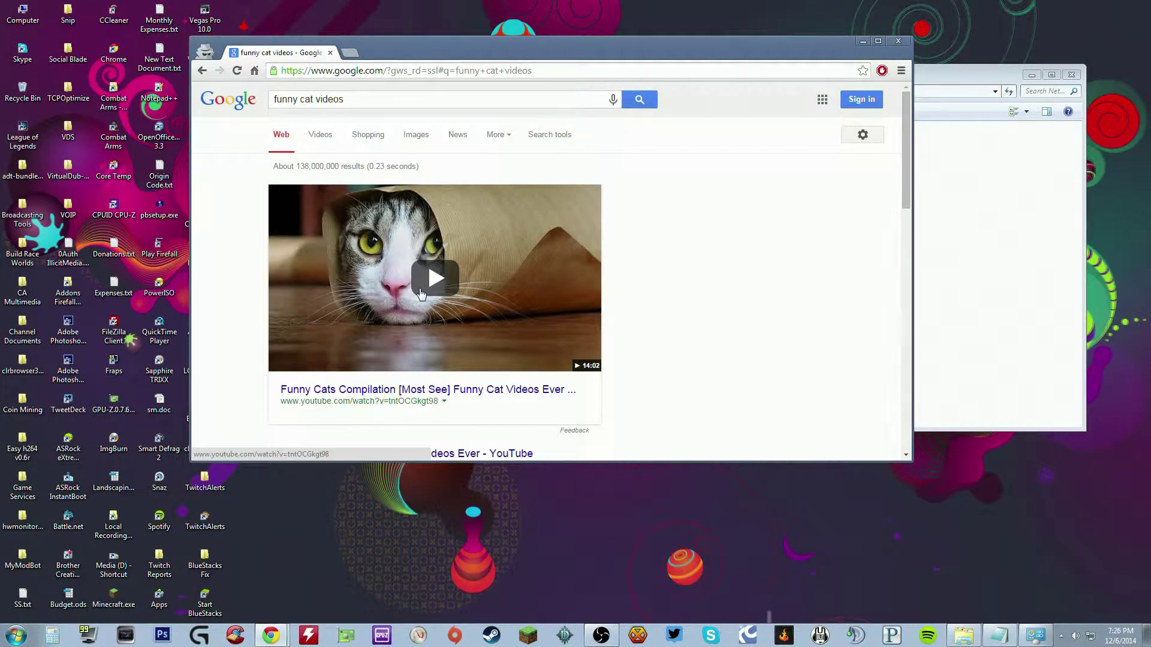
click(255, 71)
Step: View the Local Area Connection adapter's properties in Network Connections and close them without changes
click(1040, 261)
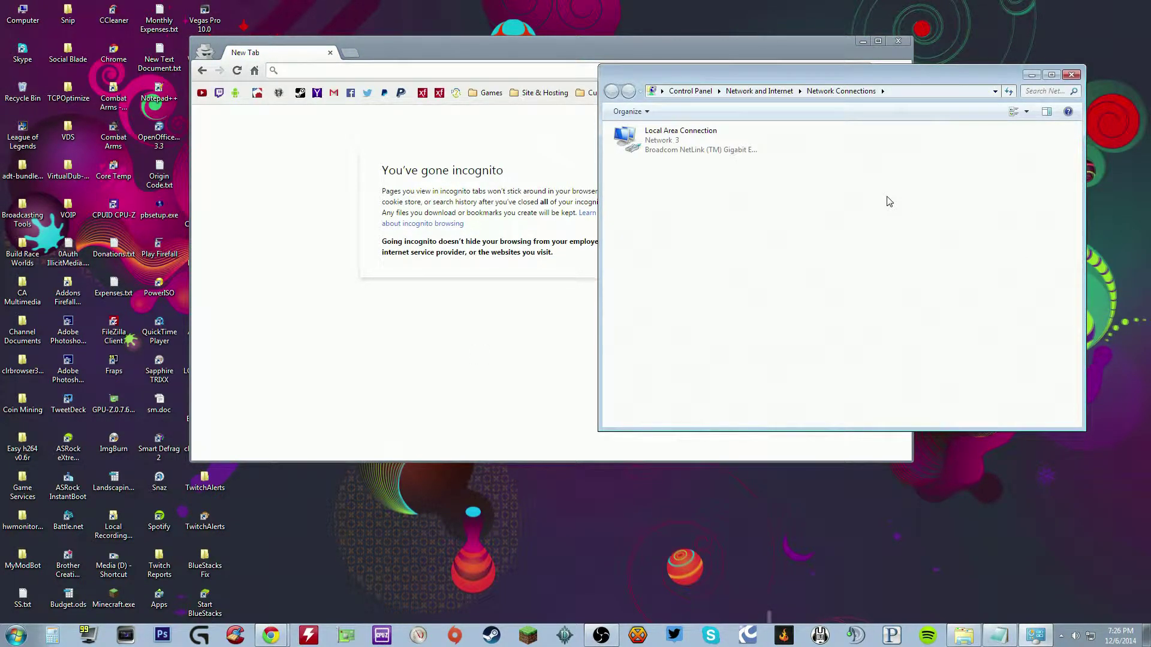
right_click(755, 150)
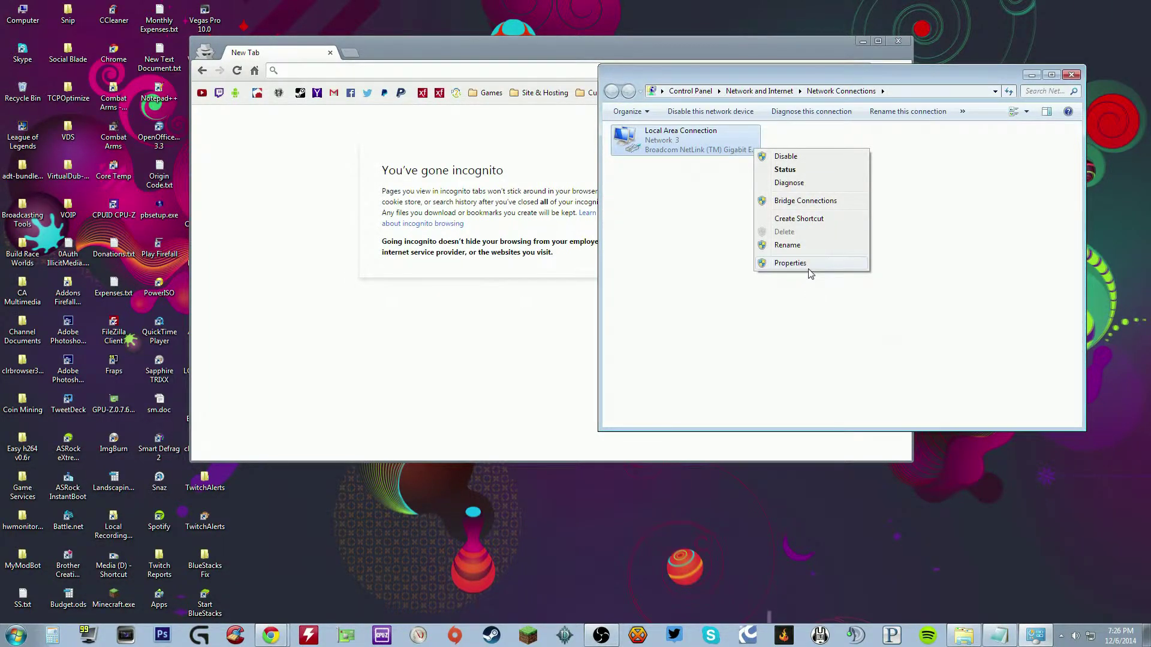
click(803, 264)
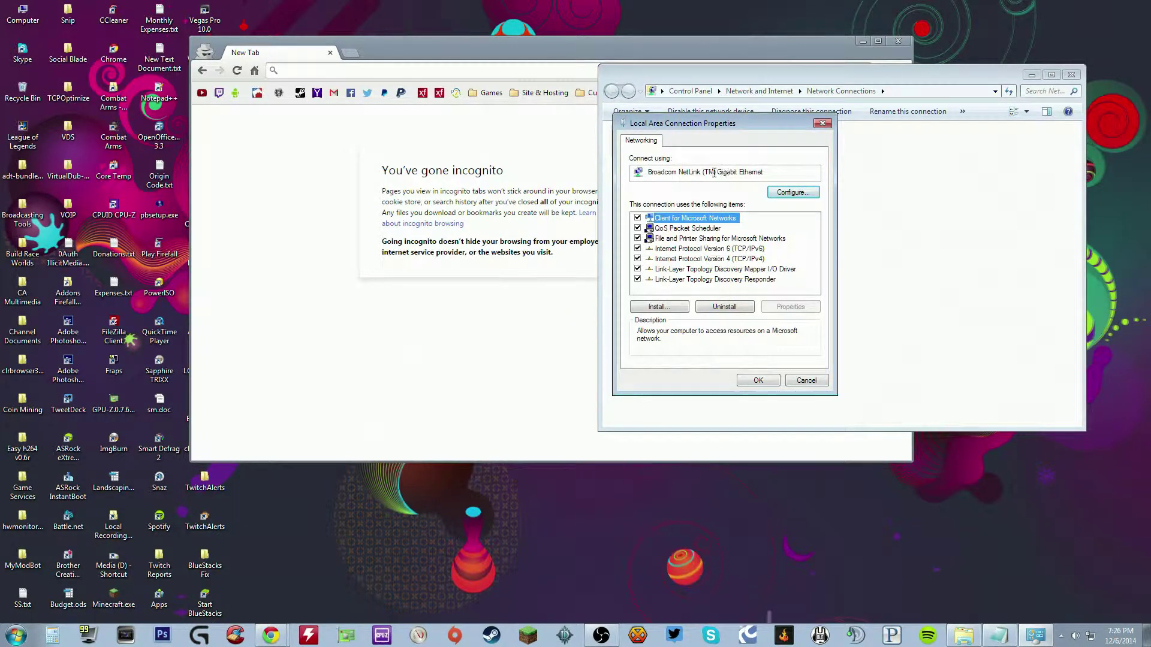
click(806, 380)
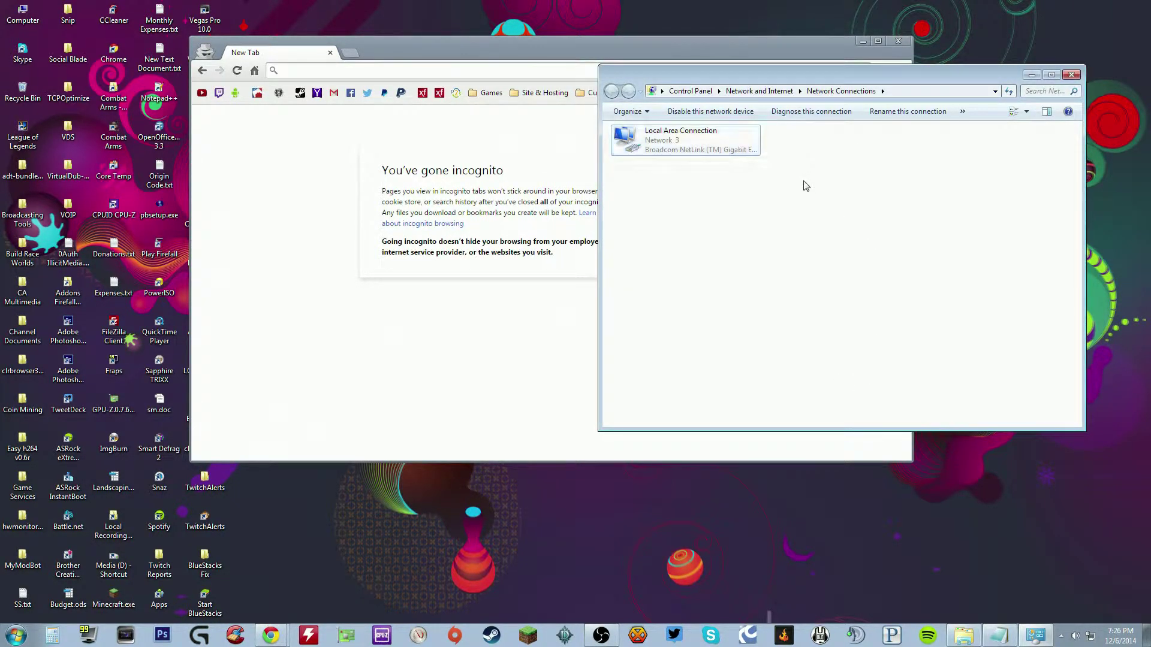
right_click(697, 143)
click(713, 300)
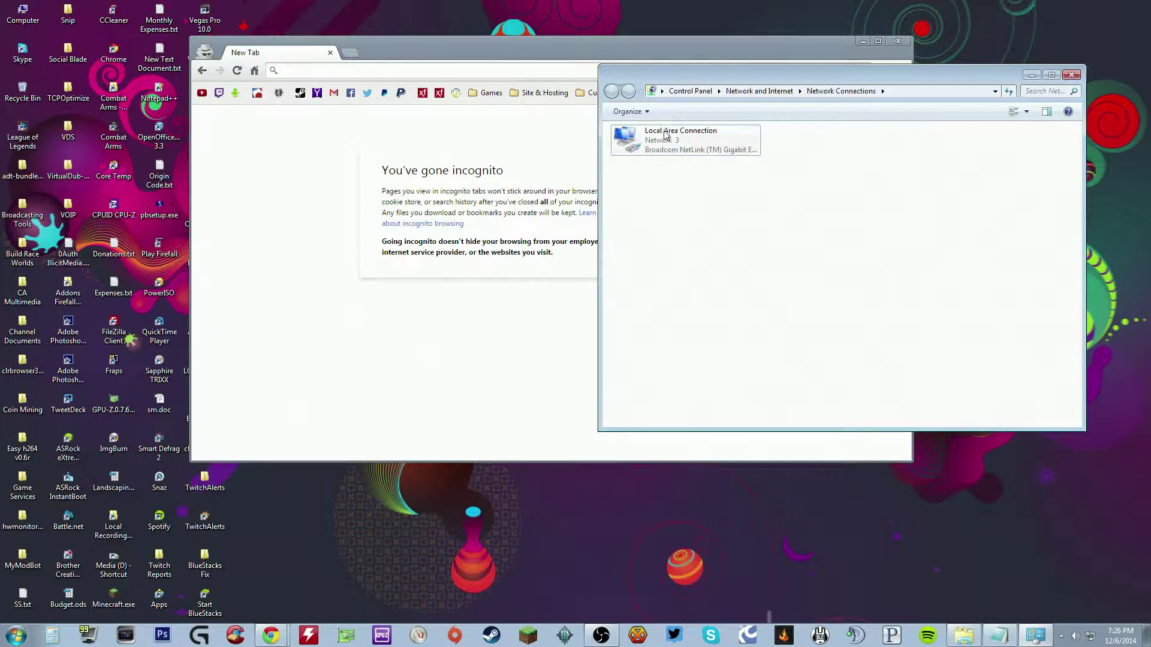
right_click(654, 141)
click(680, 329)
click(444, 279)
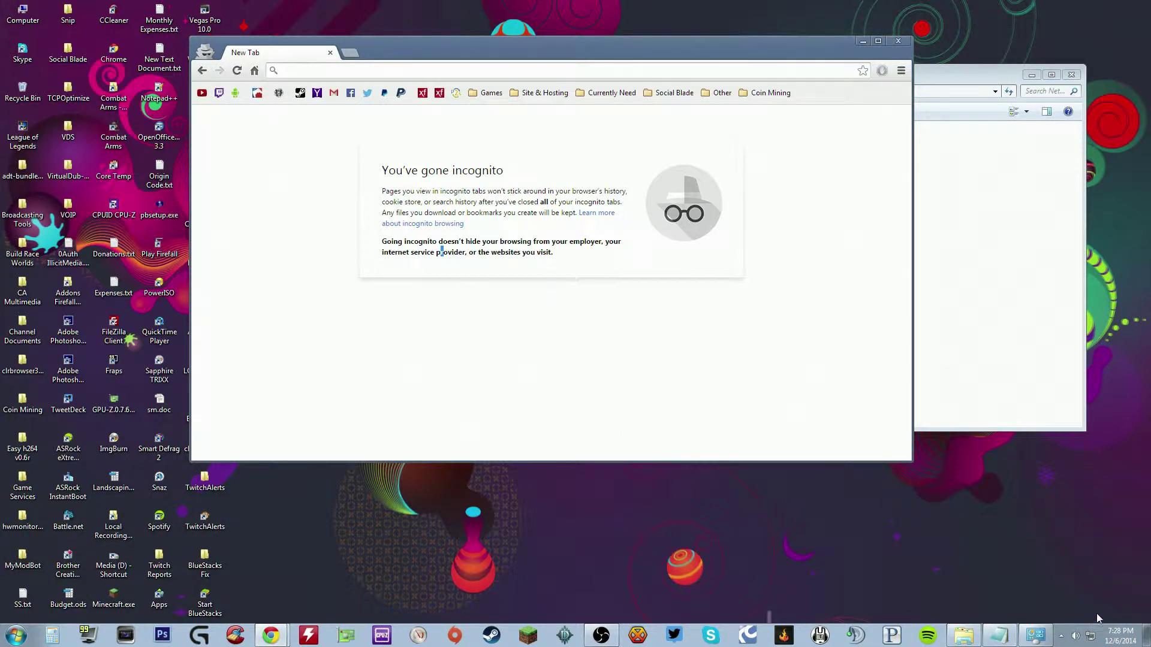
Step: Open the Local Area Connection properties again, move the dialog beside the browser window and bring the browser to the front
click(971, 352)
right_click(646, 150)
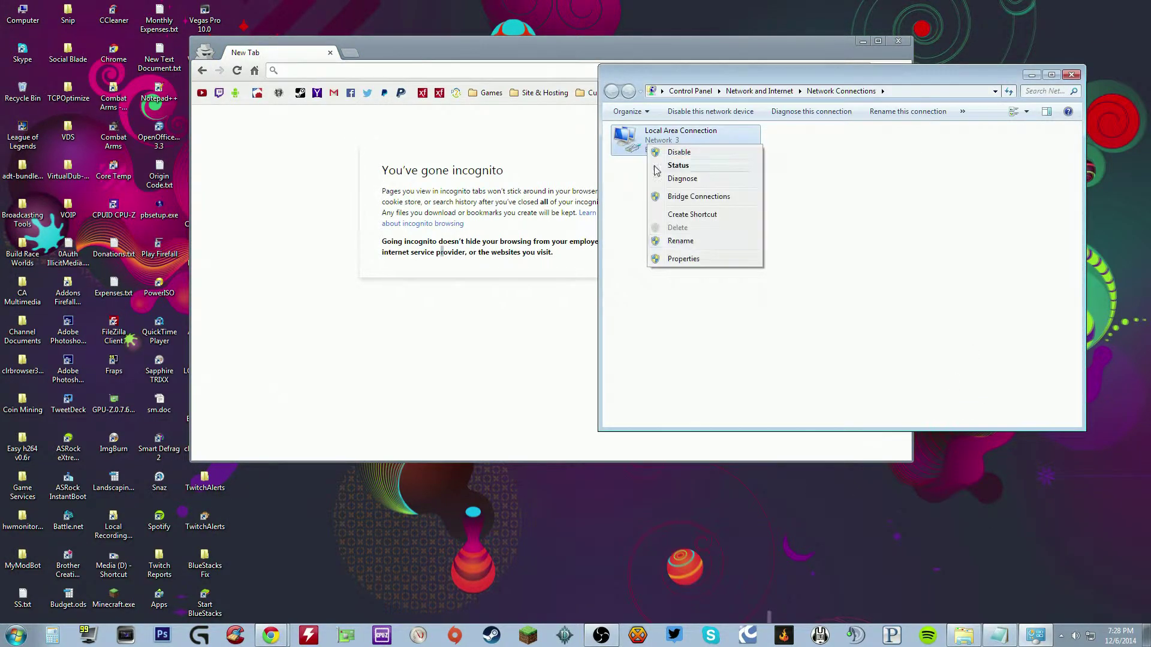
click(681, 259)
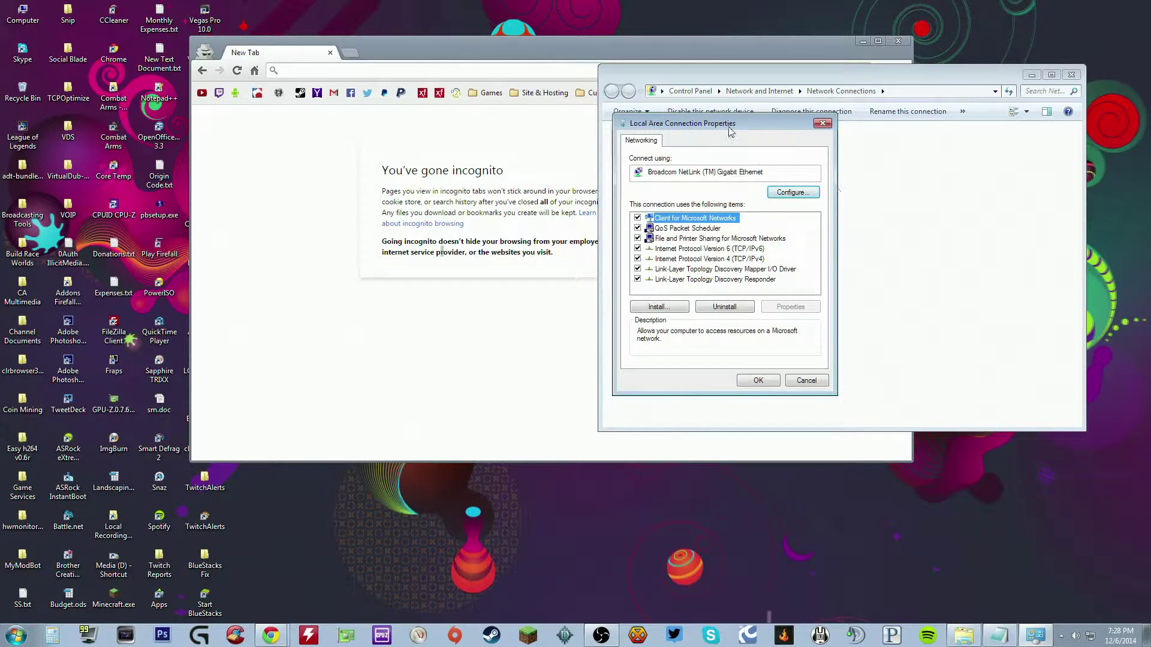
drag(709, 117, 1001, 64)
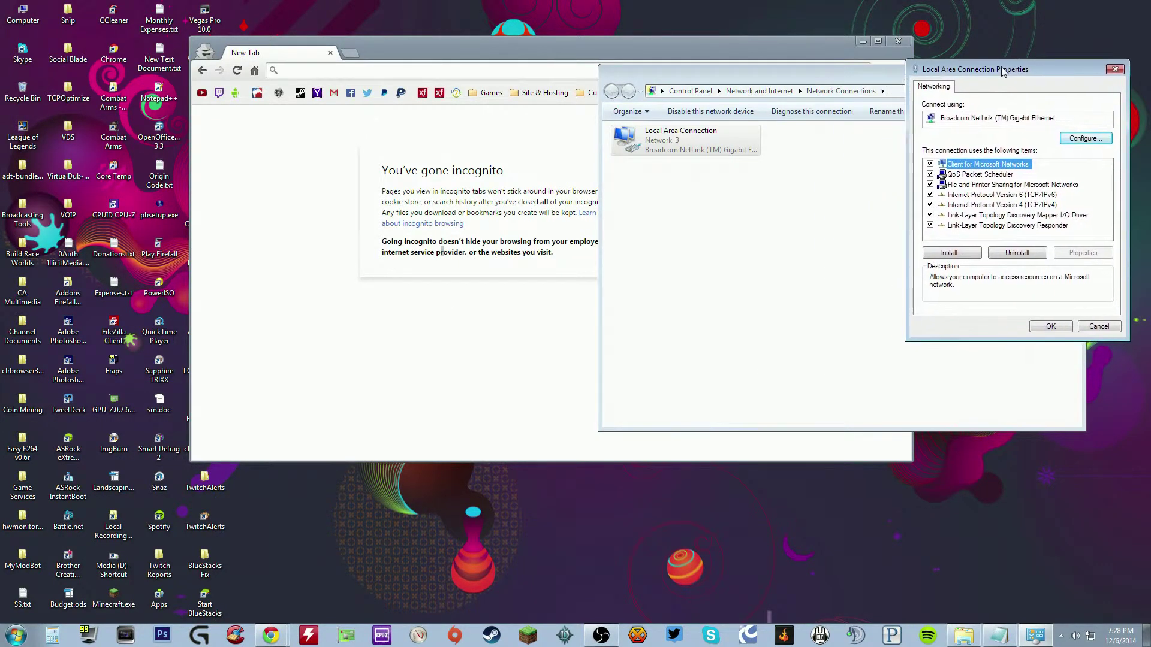
click(594, 57)
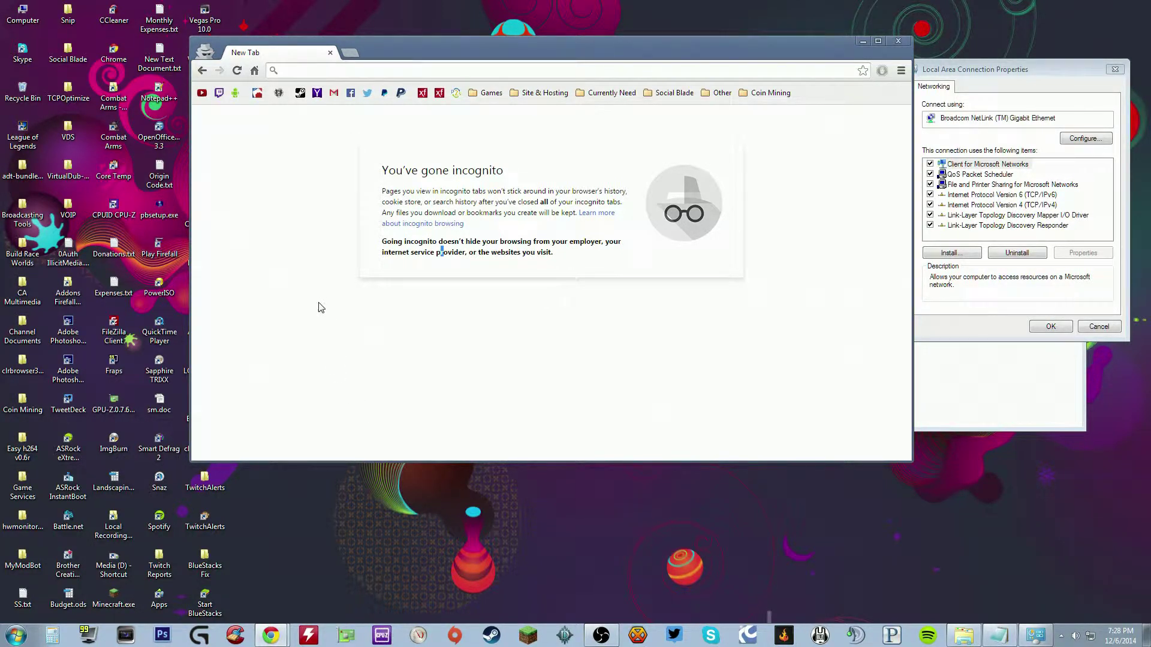
Step: Open Computer Management from the desktop's Computer icon and display Device Manager in it
right_click(25, 13)
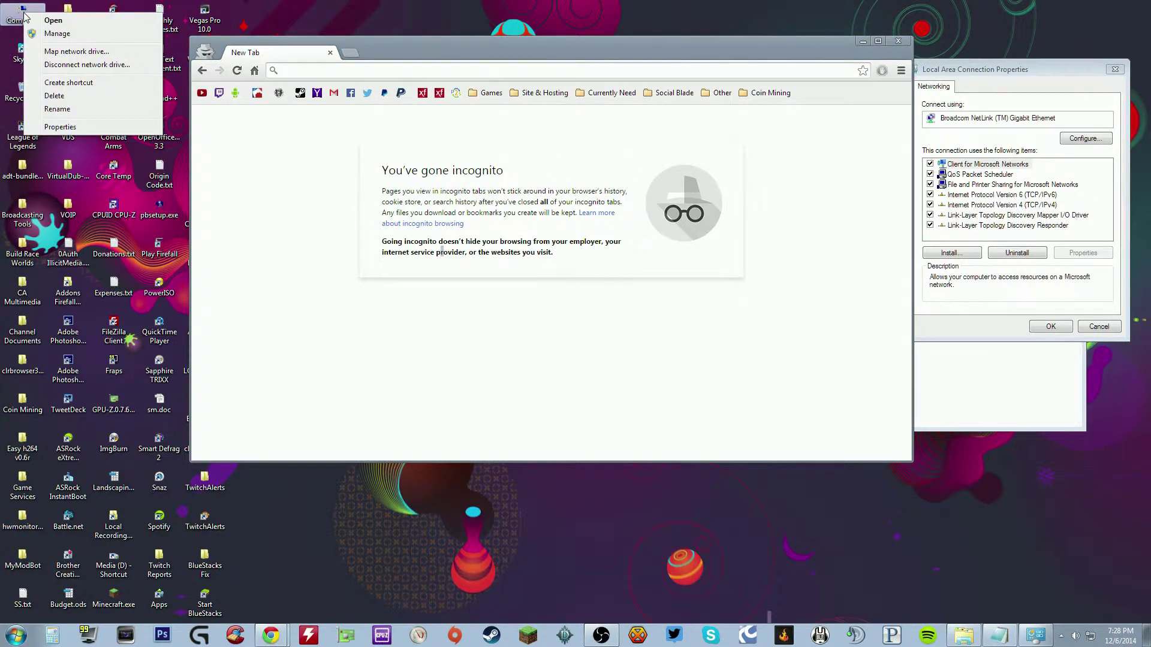
right_click(12, 14)
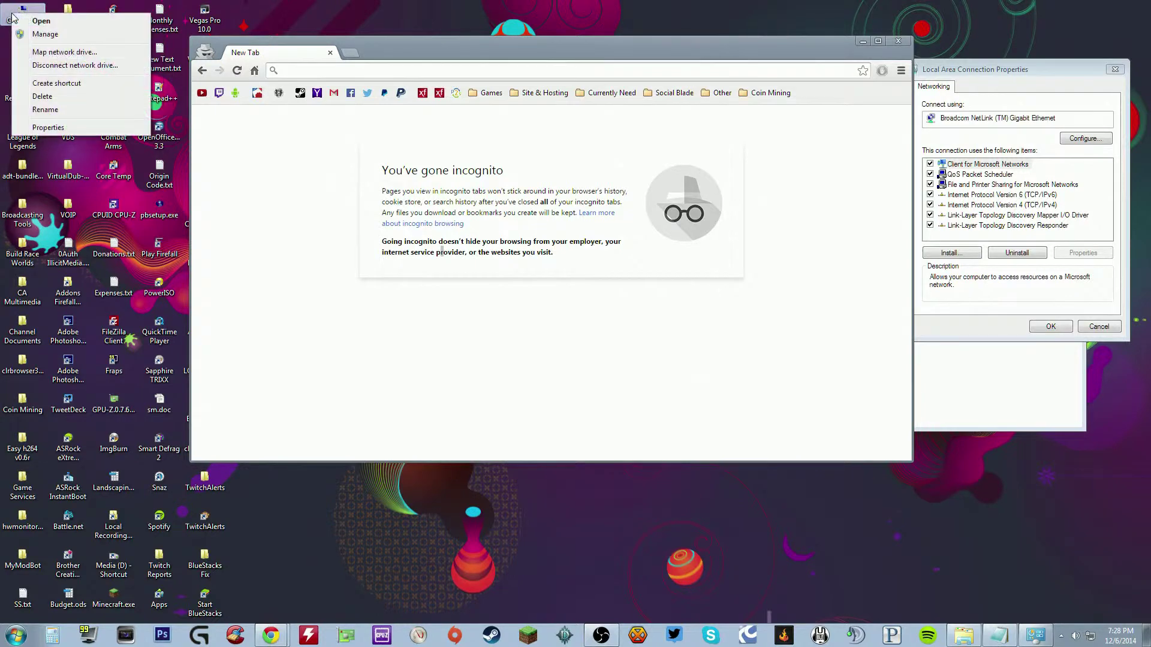
right_click(3, 13)
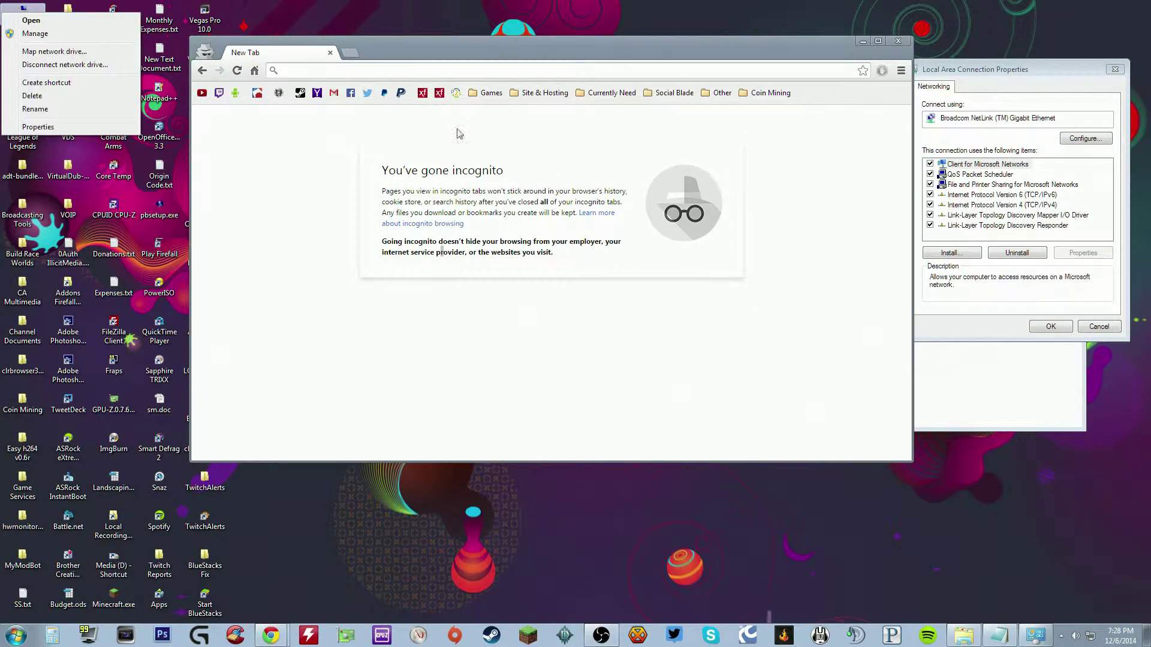
click(34, 35)
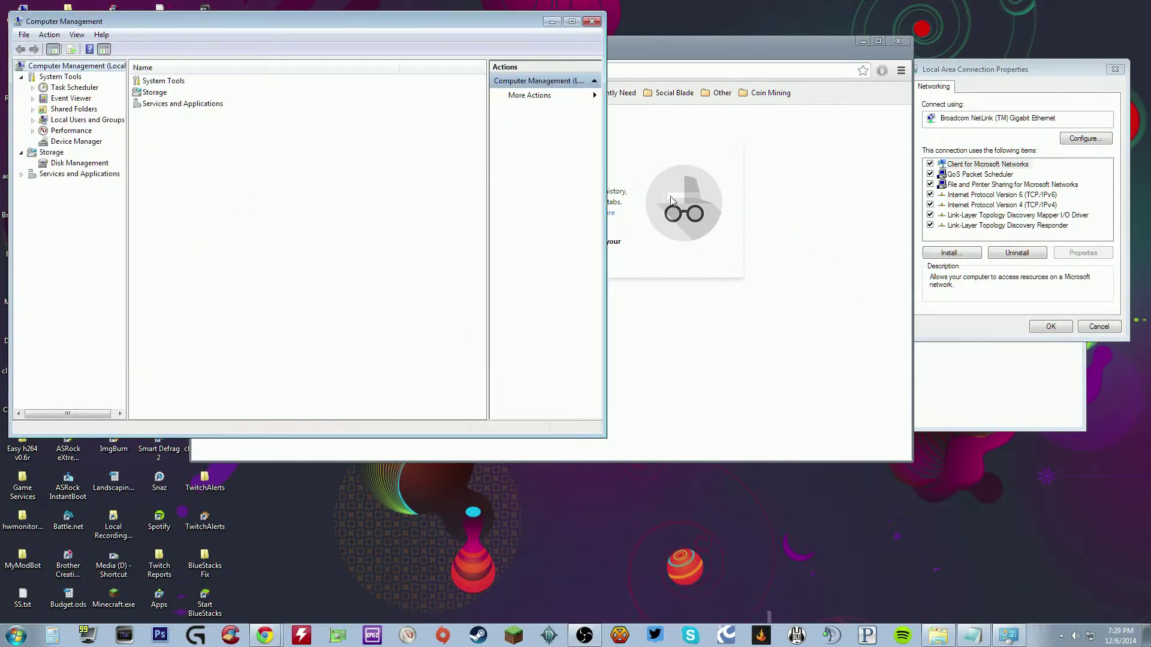
drag(134, 24, 361, 52)
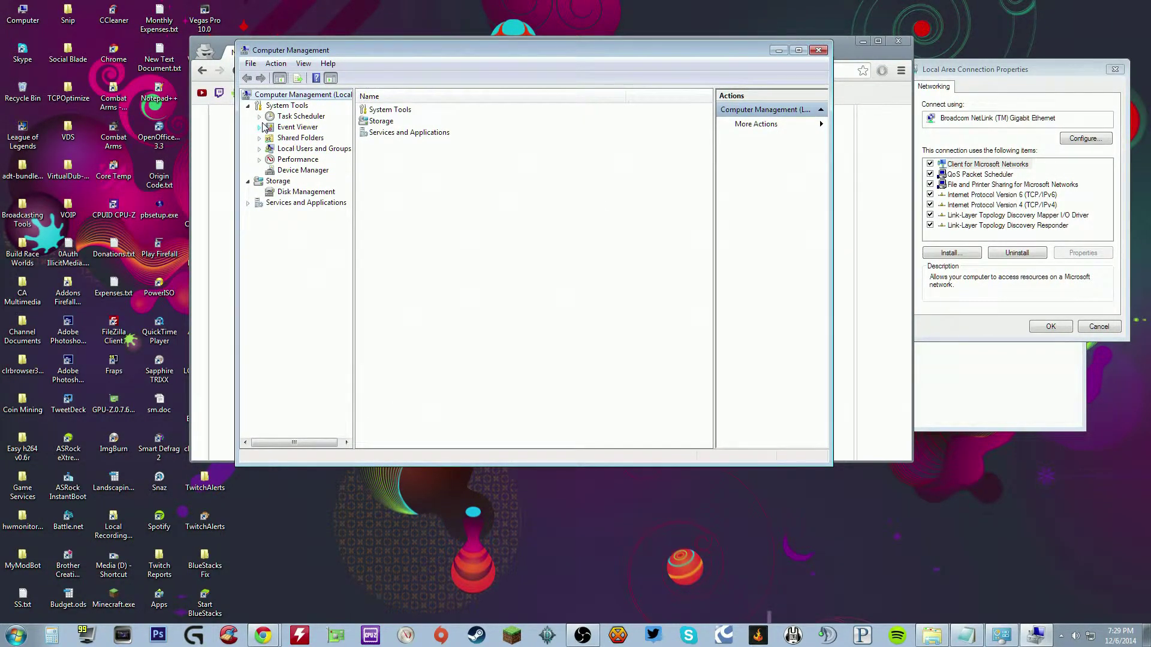
click(292, 170)
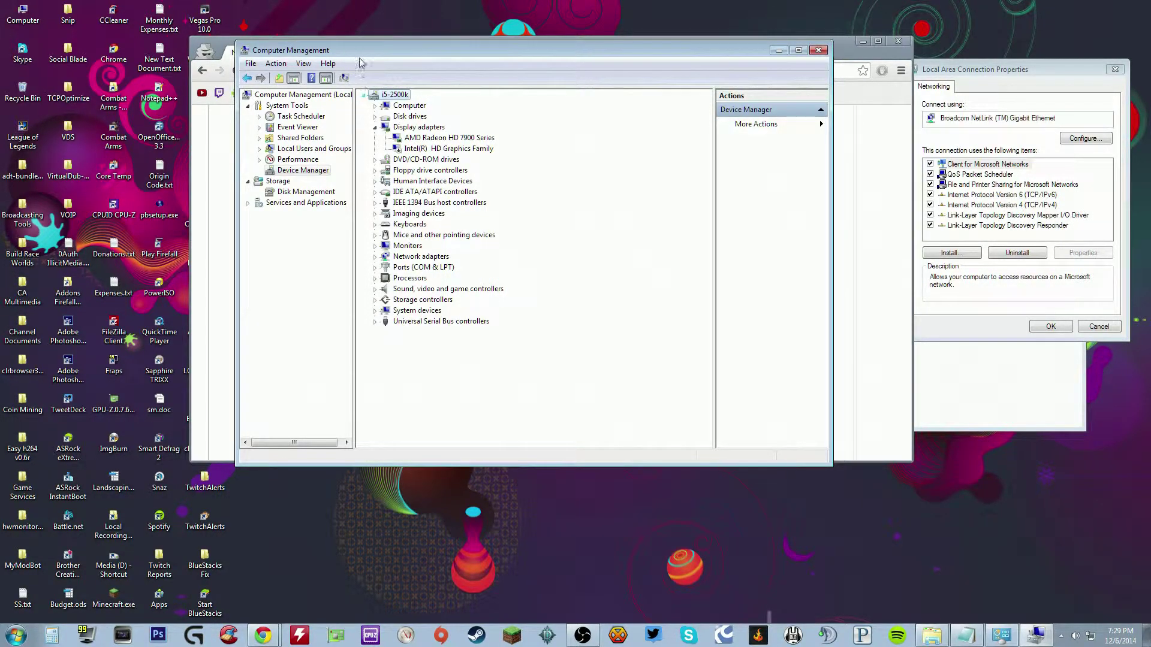
drag(358, 47, 338, 65)
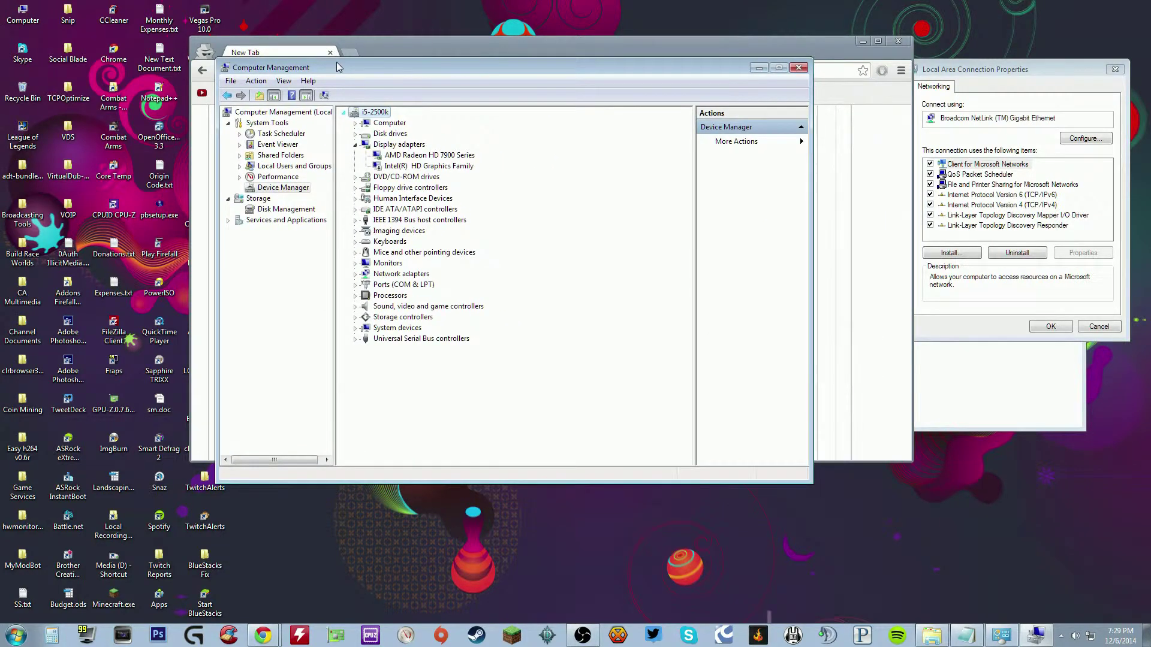
Step: Open a second Computer Management window through Computer in the Start menu, and close both Computer Management windows
click(10, 639)
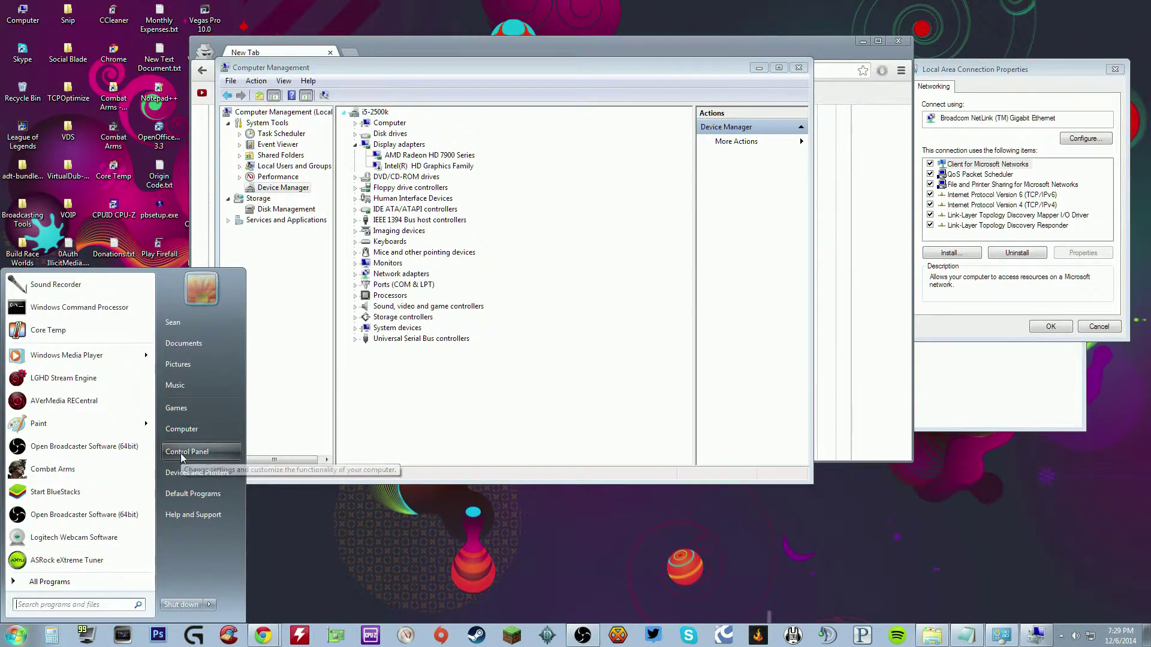
right_click(179, 426)
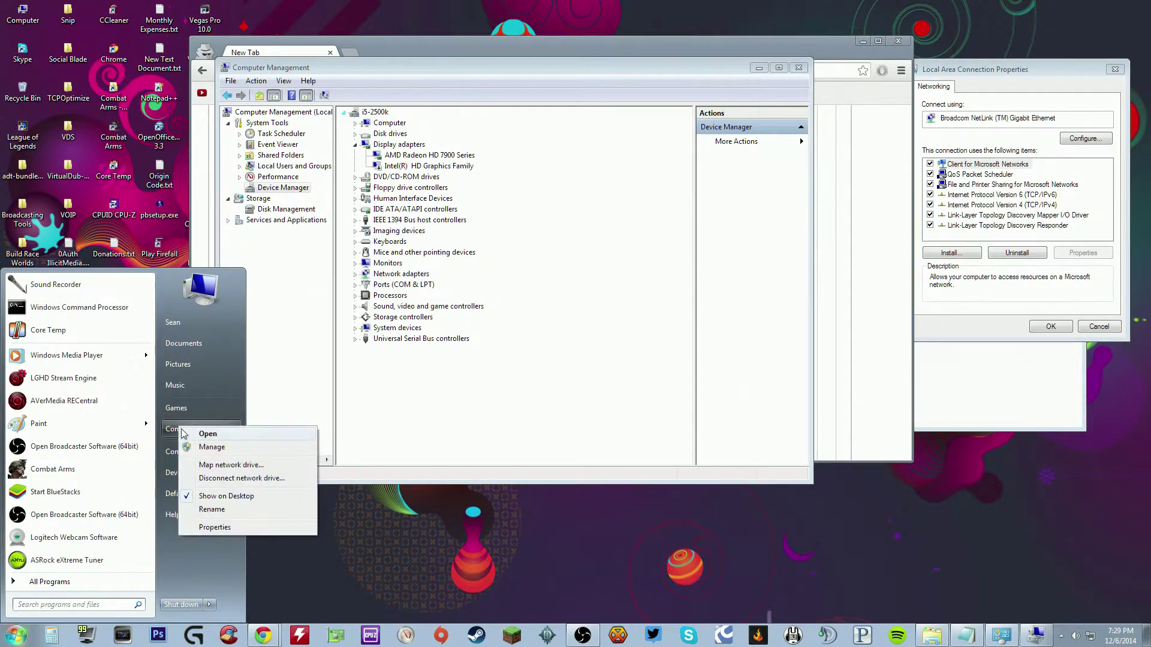
click(213, 449)
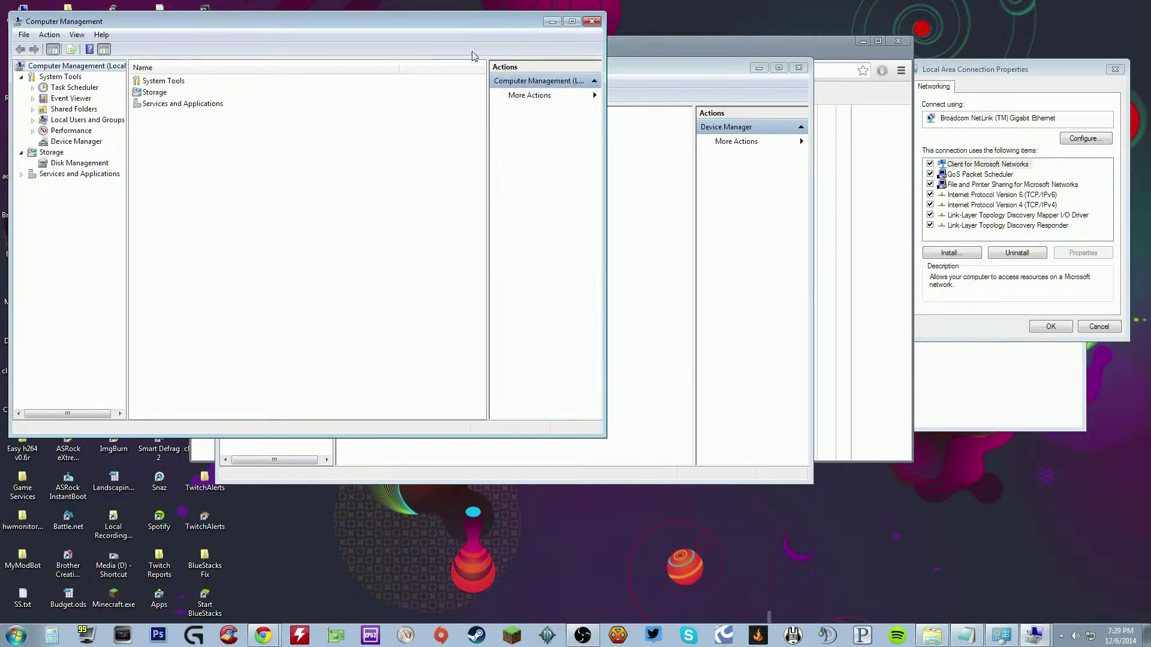
drag(159, 21, 542, 112)
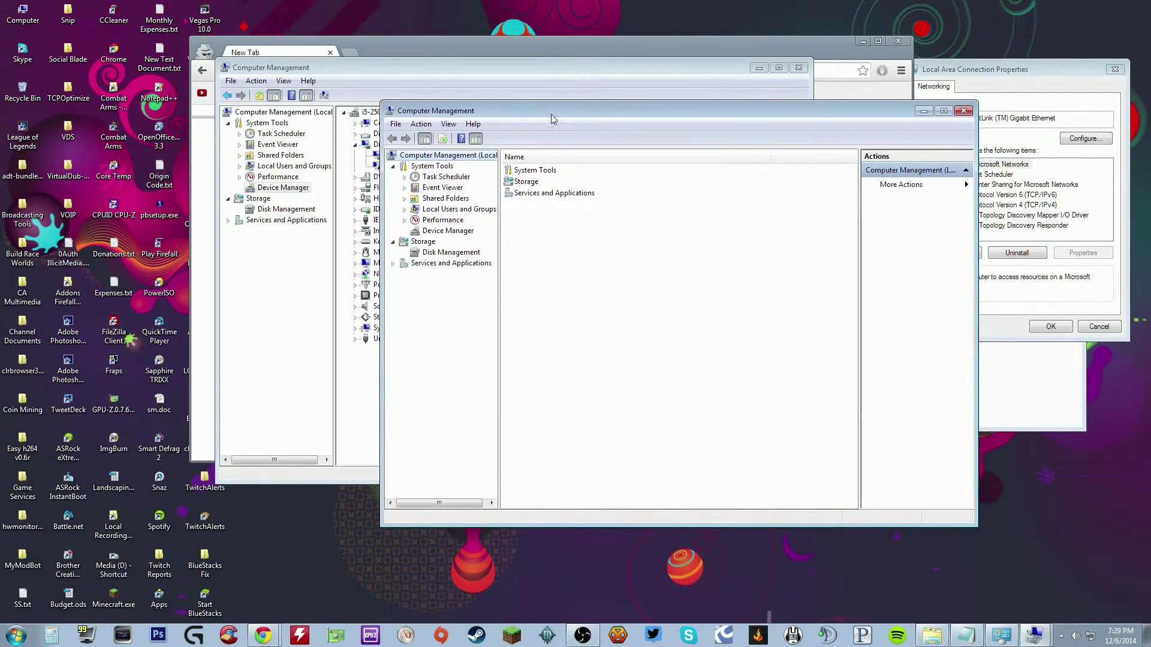
click(965, 111)
click(798, 67)
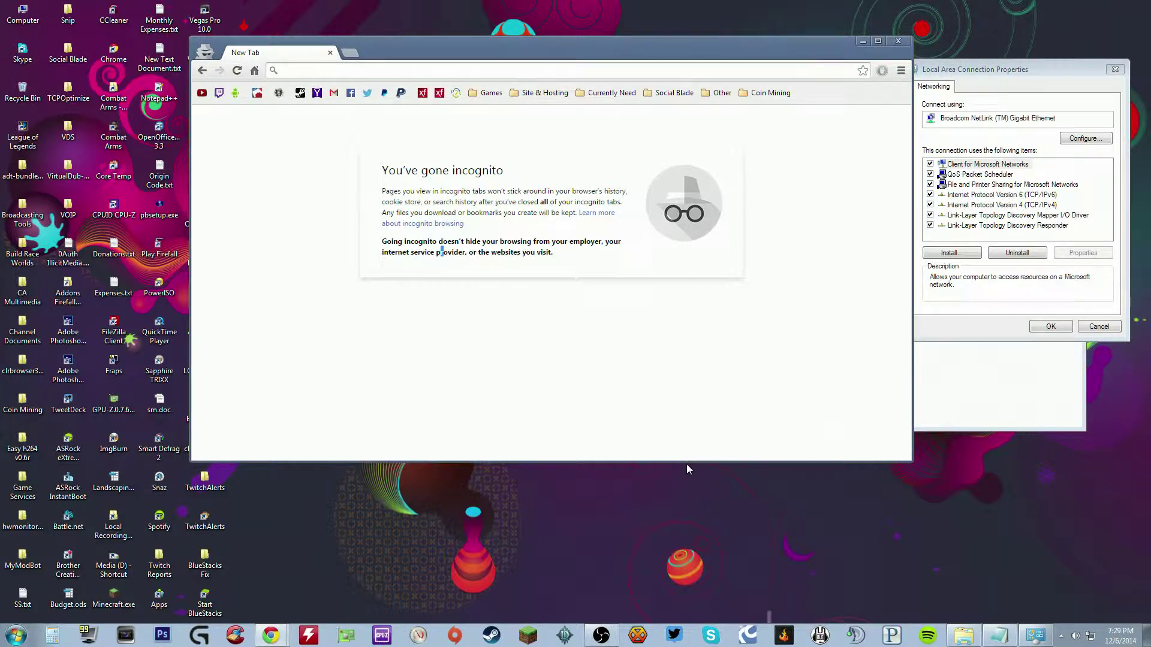
Step: Try to open Device Manager by running devmgmt.cpl
key(super+r)
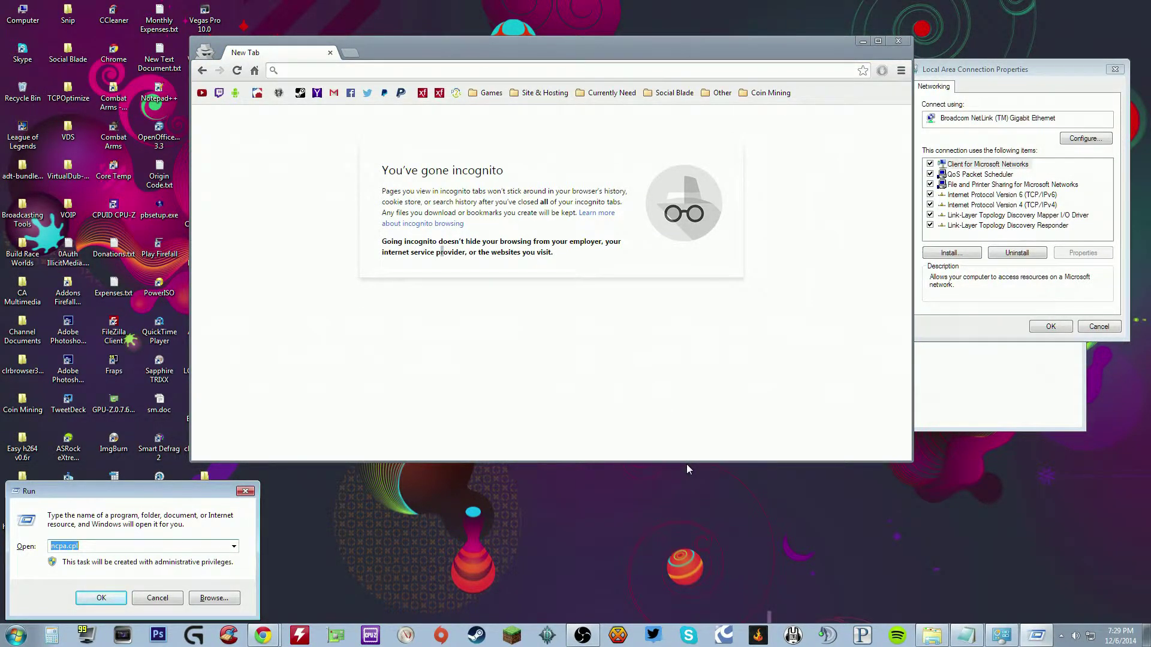
text(devmgmt)
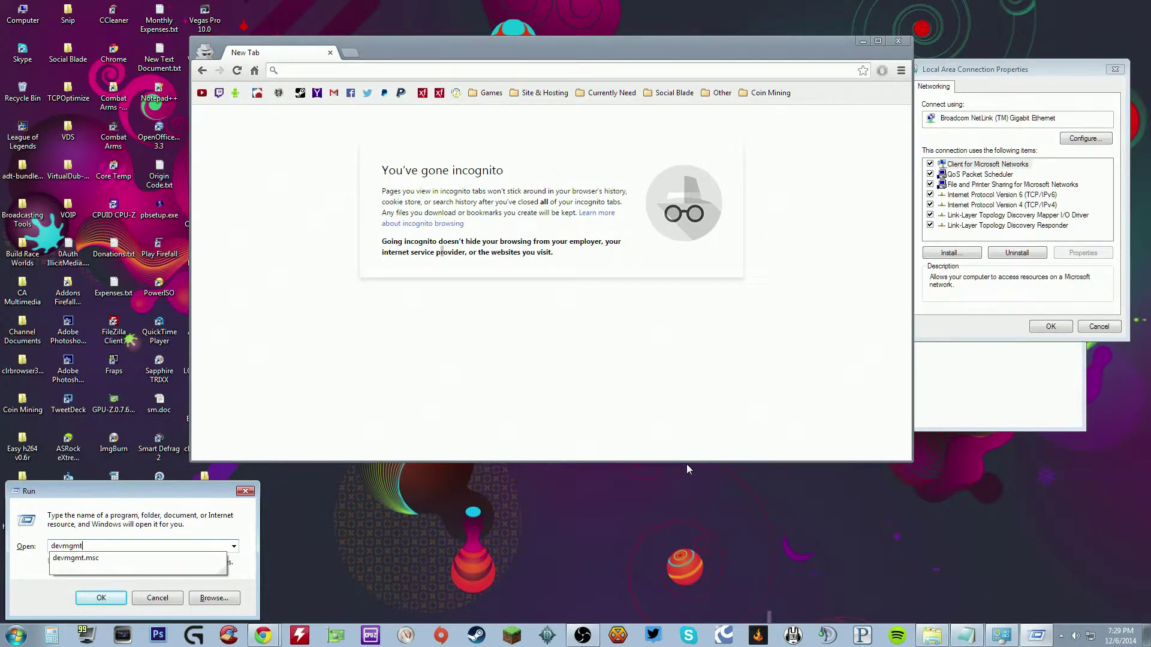
text(.cpl)
key(Return)
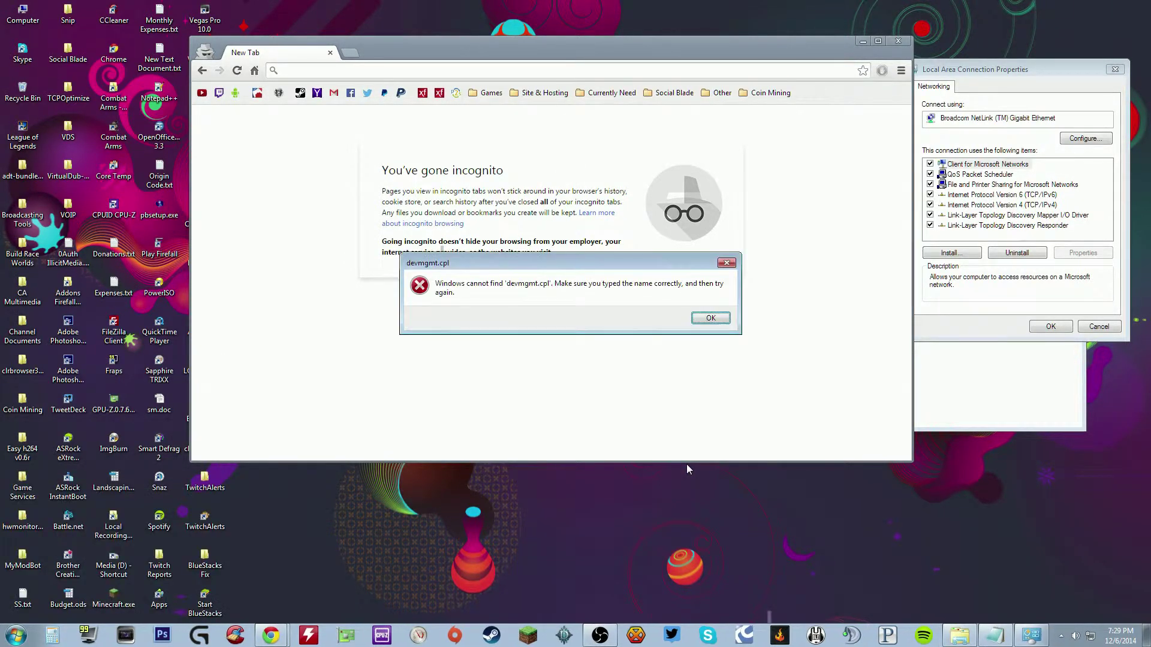
key(Return)
Step: Open Device Manager by running devmgmt.msc and move its window over the browser
text(de)
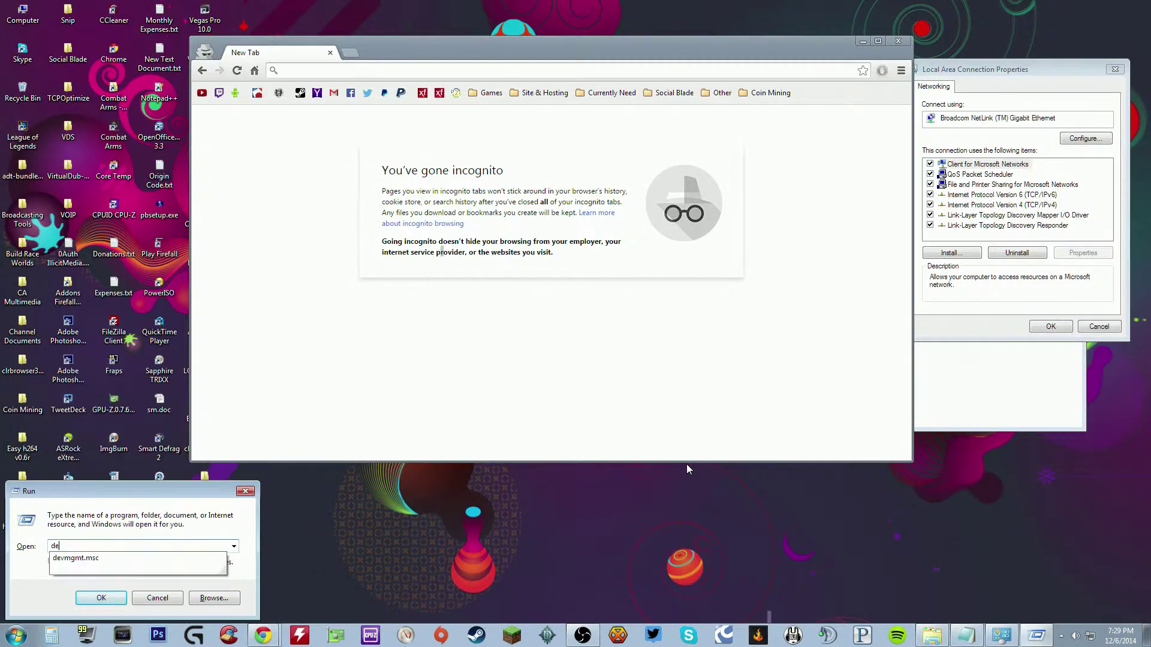
text(vmgmt.msc)
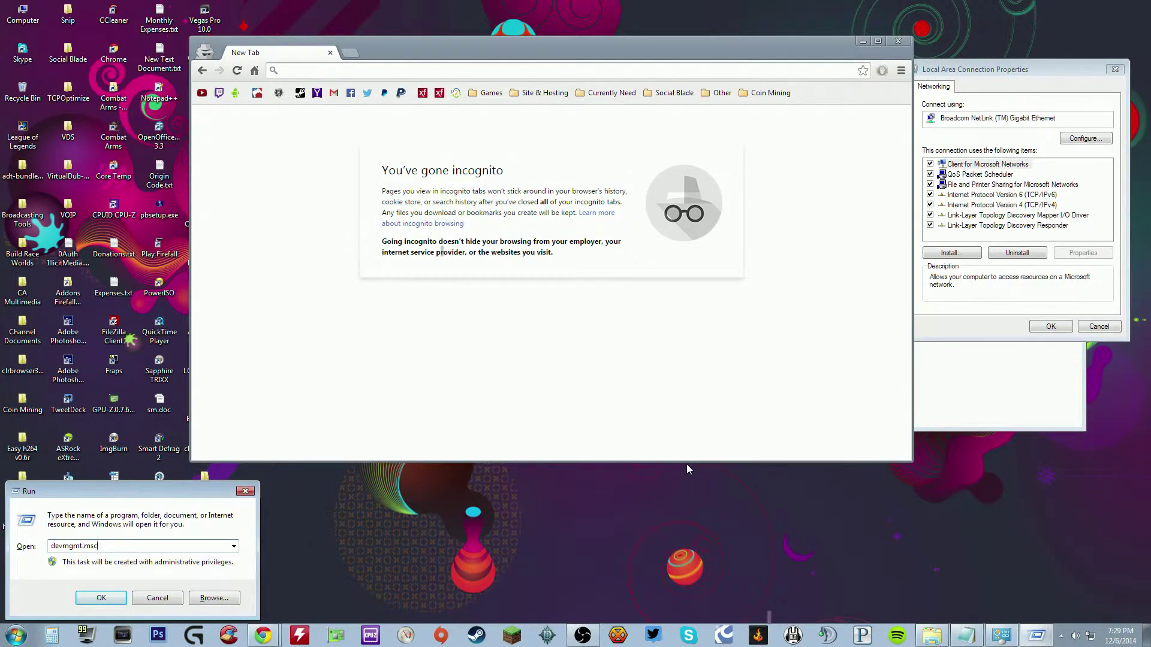
key(Return)
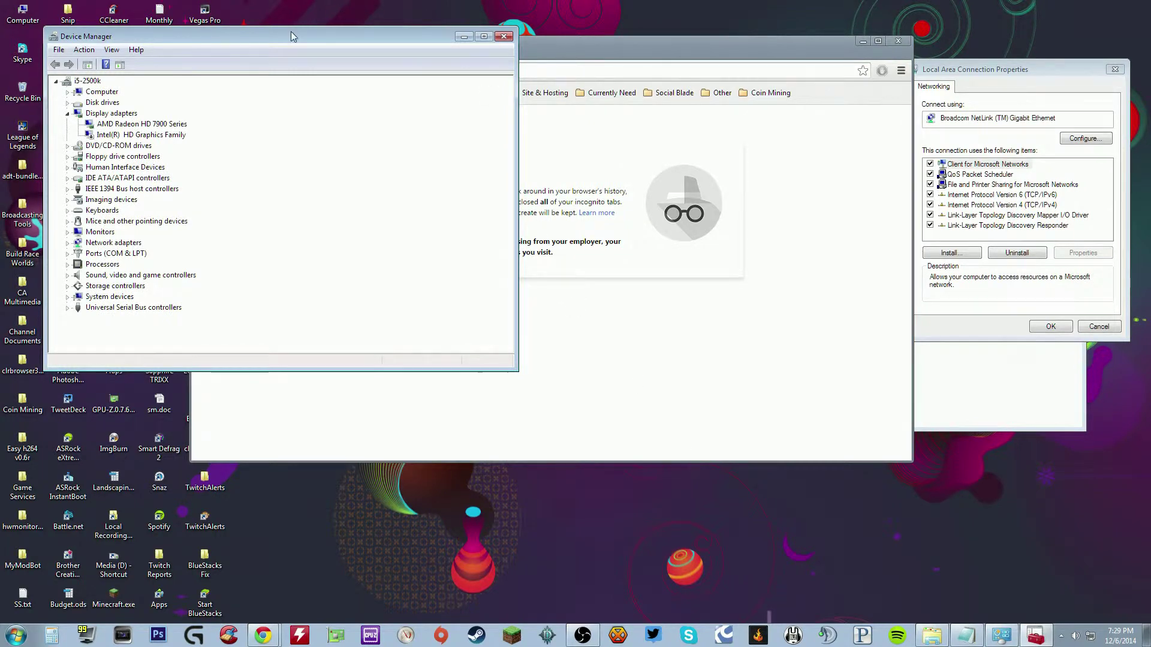
drag(290, 33, 574, 129)
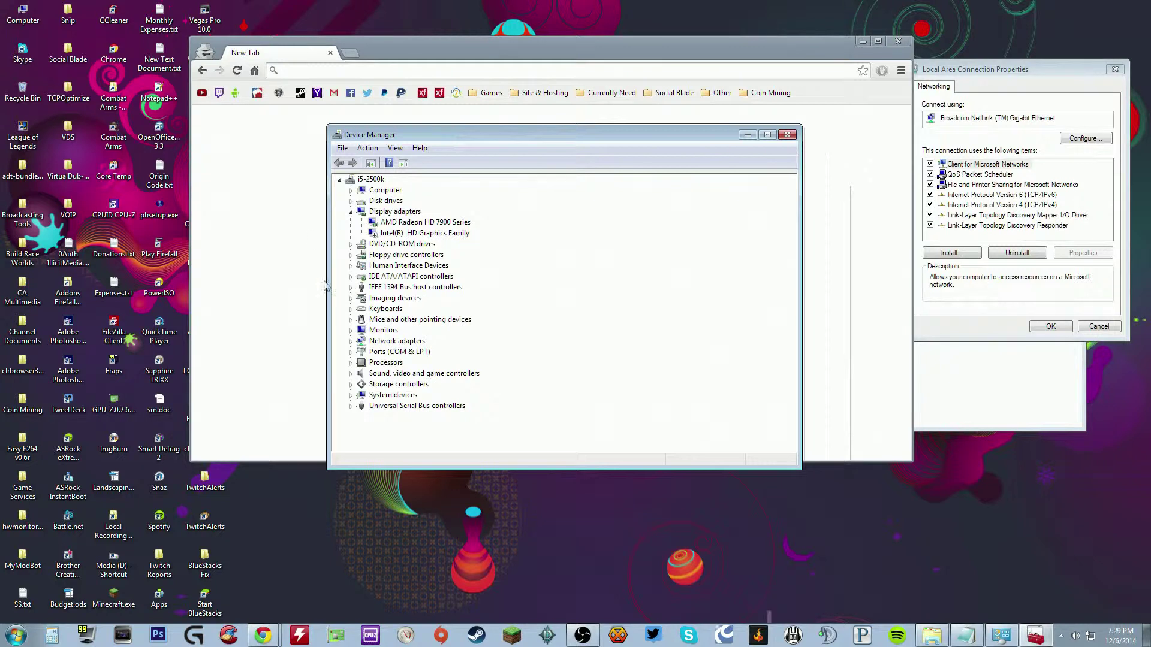
Step: Review the actions offered for Intel(R) HD Graphics Family, and collapse and re-expand the Display adapters category
click(387, 236)
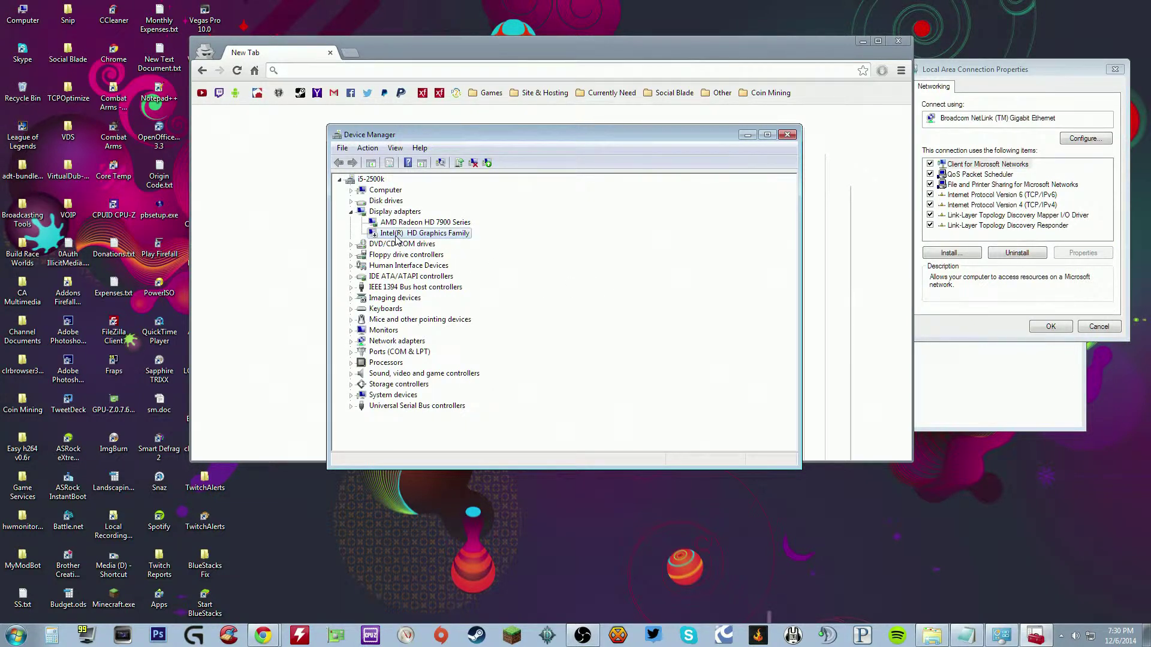
right_click(395, 240)
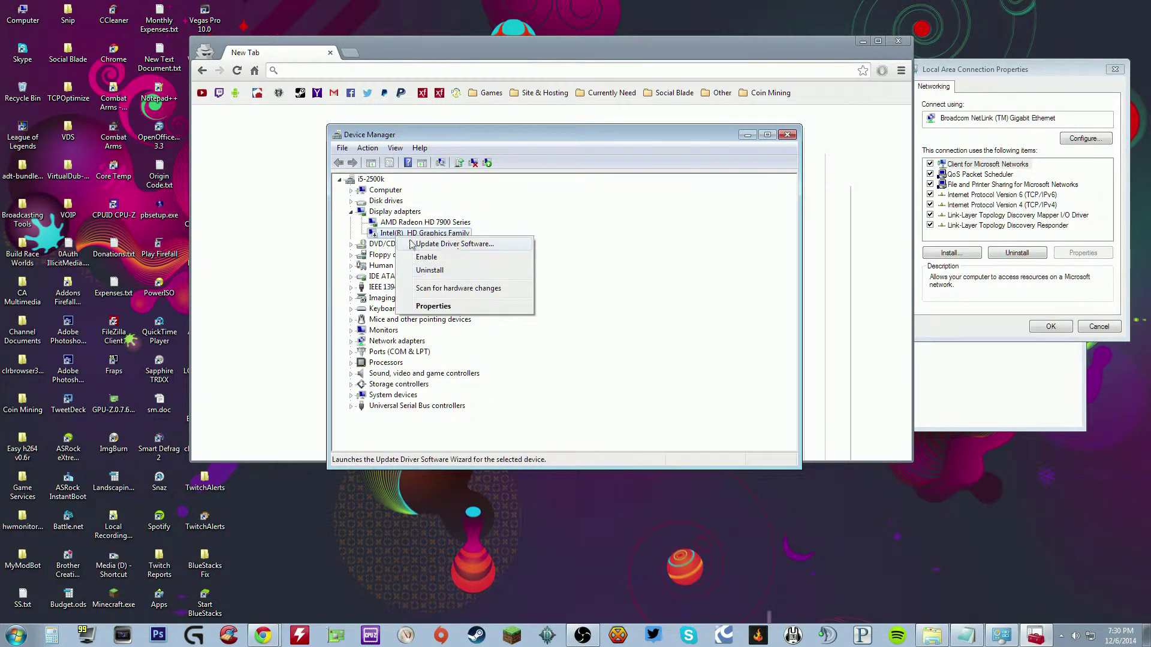
click(336, 243)
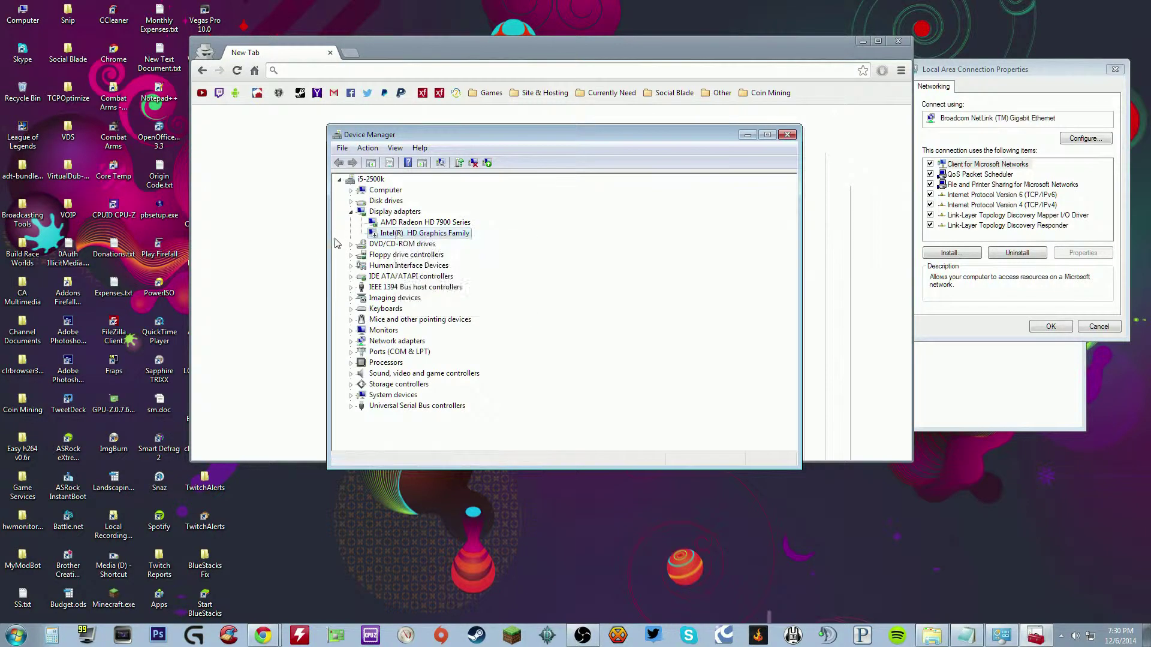
click(351, 211)
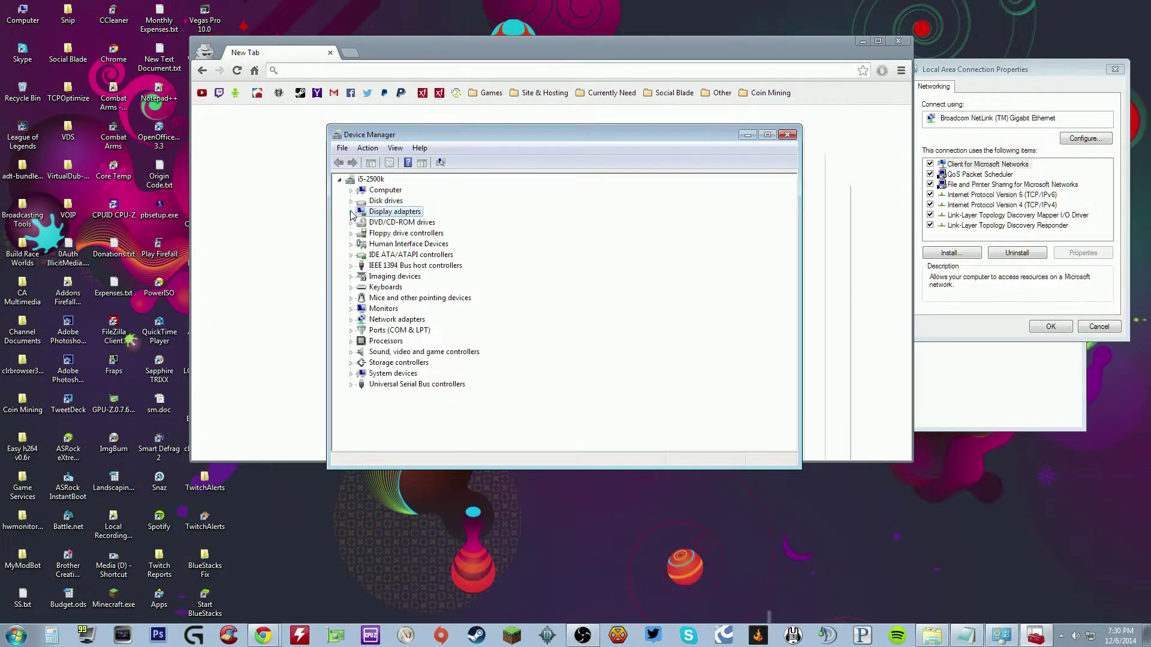
click(351, 212)
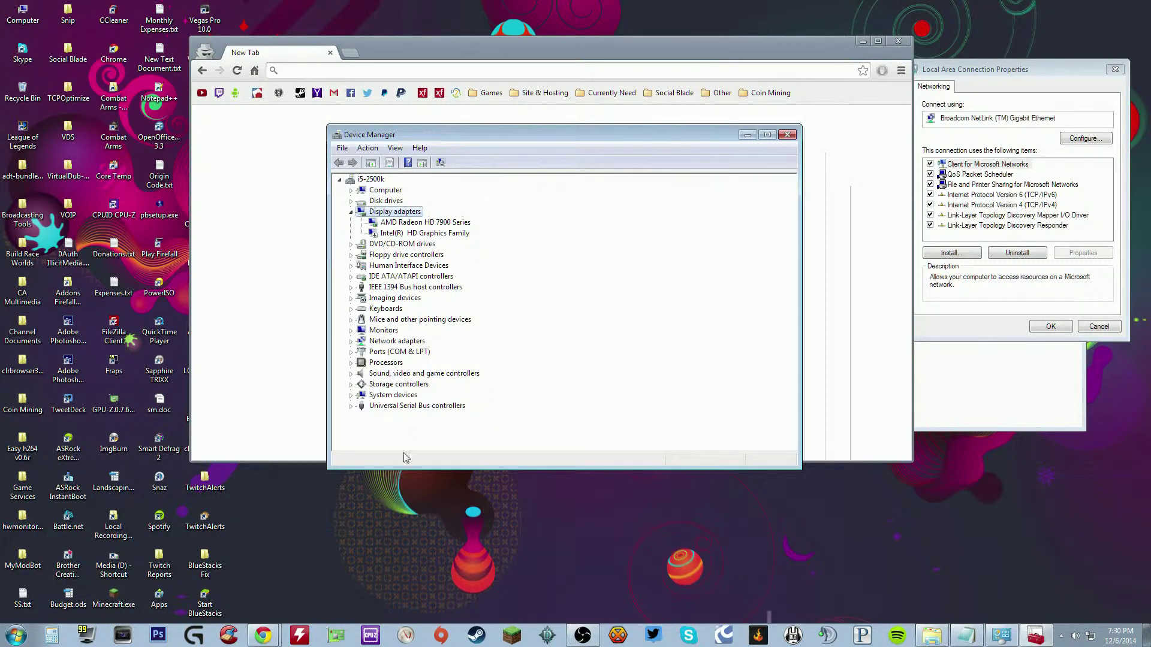
Step: Look through the storage and sound controllers, and expand Network adapters to select the Broadcom NetLink (TM) Gigabit Ethernet adapter
click(351, 384)
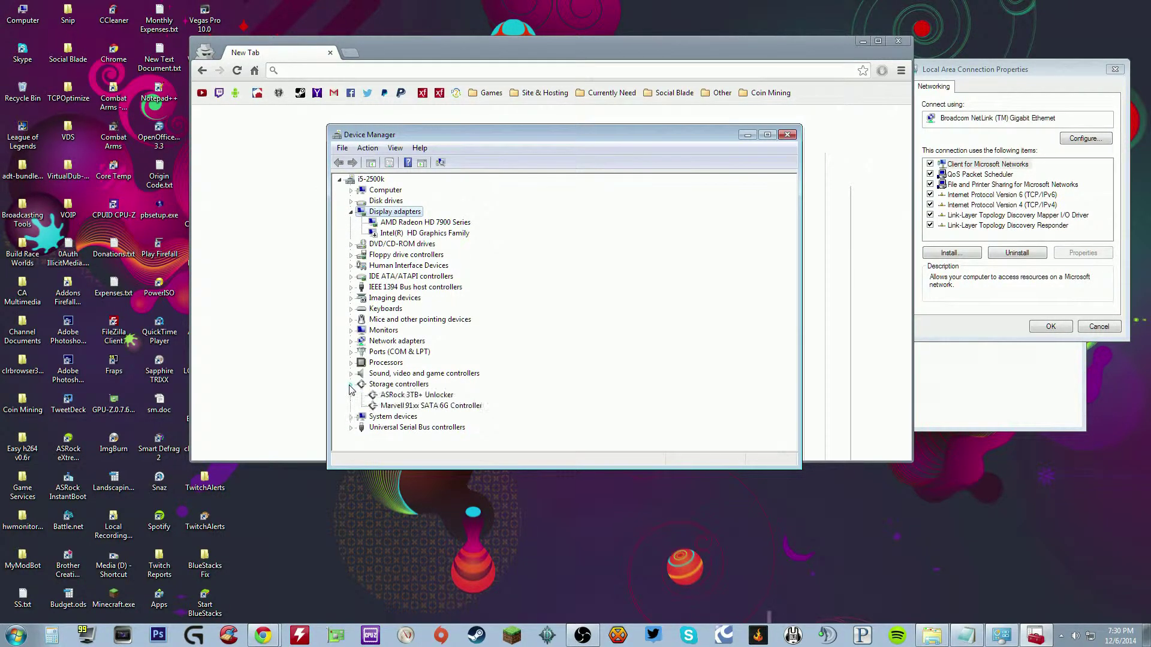
click(350, 384)
click(350, 375)
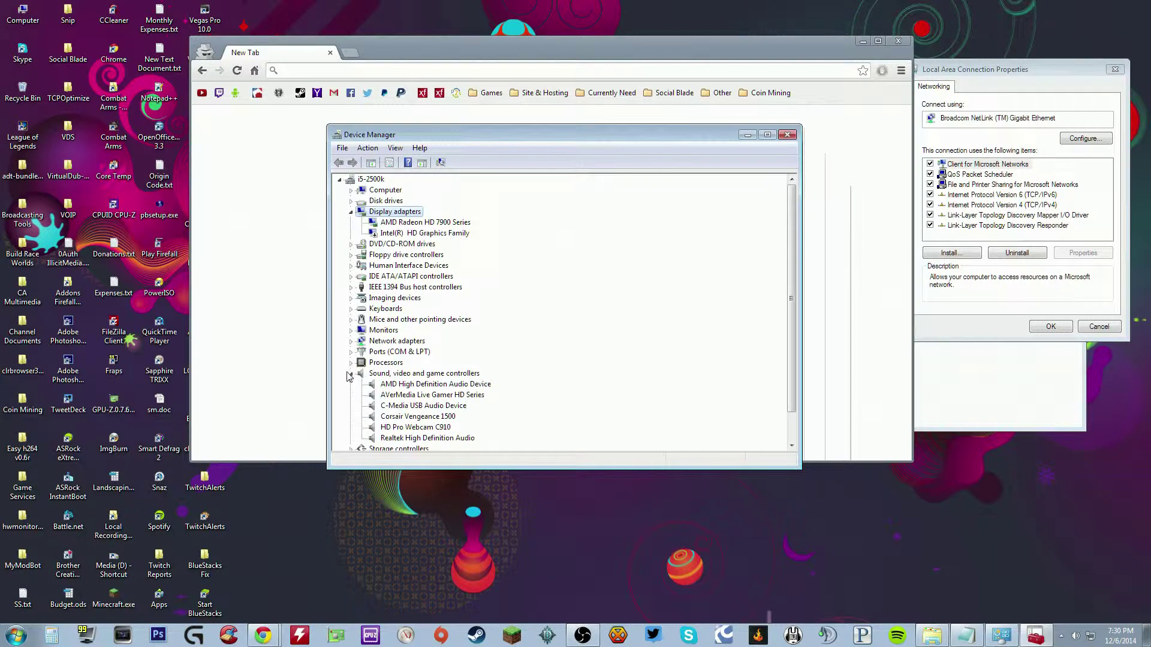
click(350, 374)
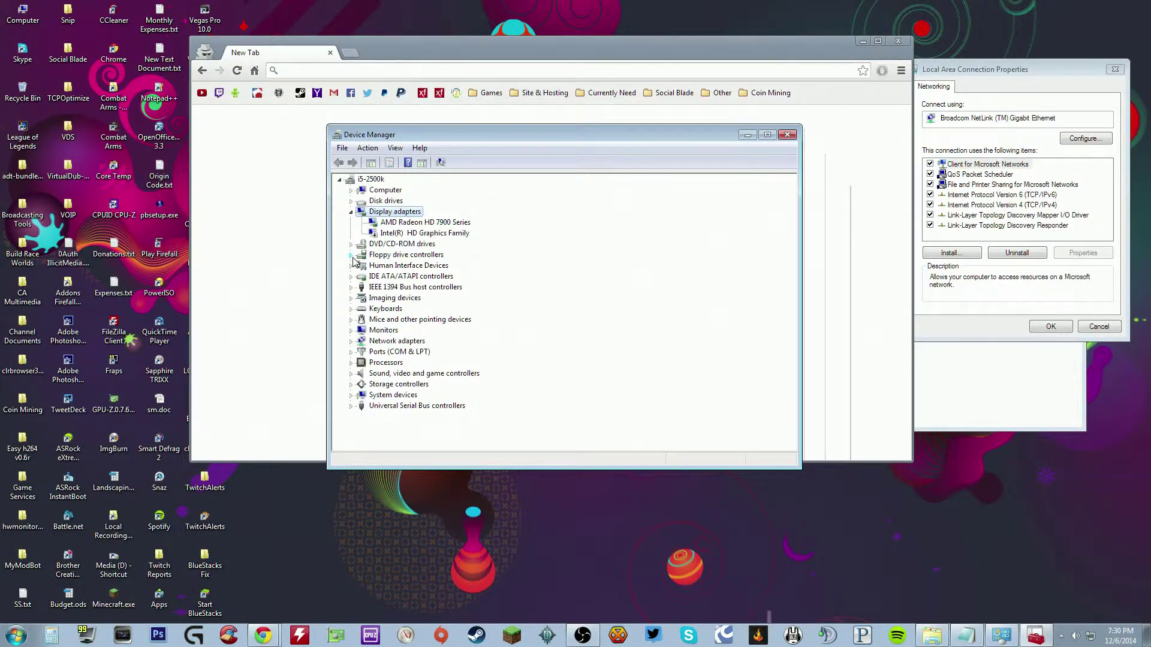
click(351, 341)
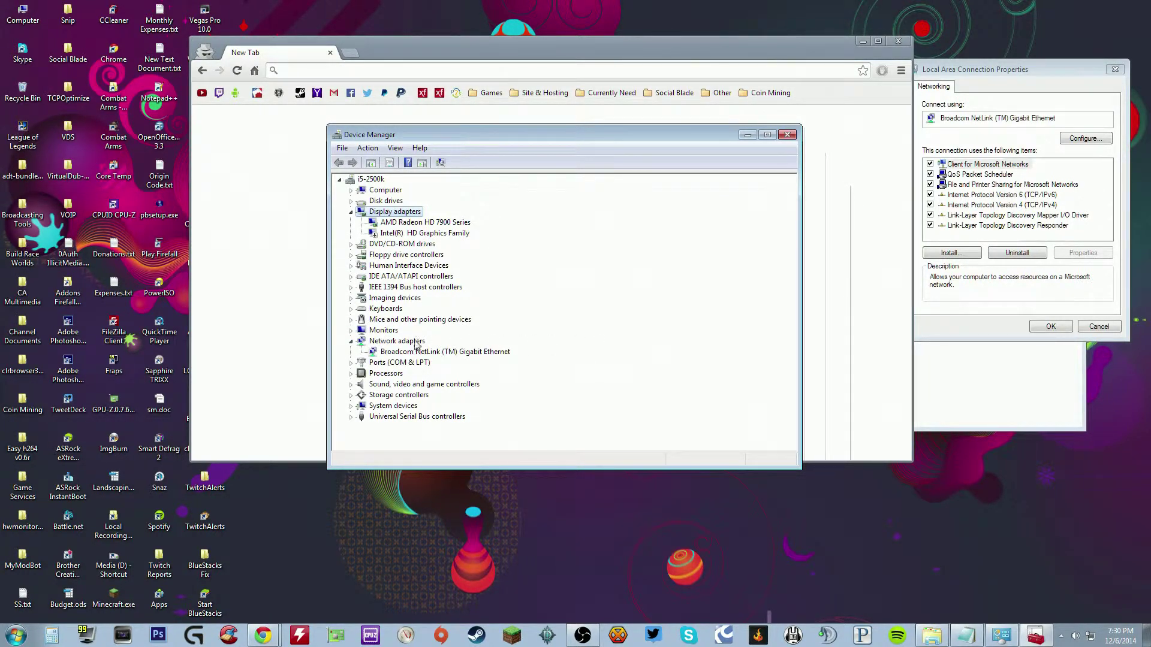
click(467, 354)
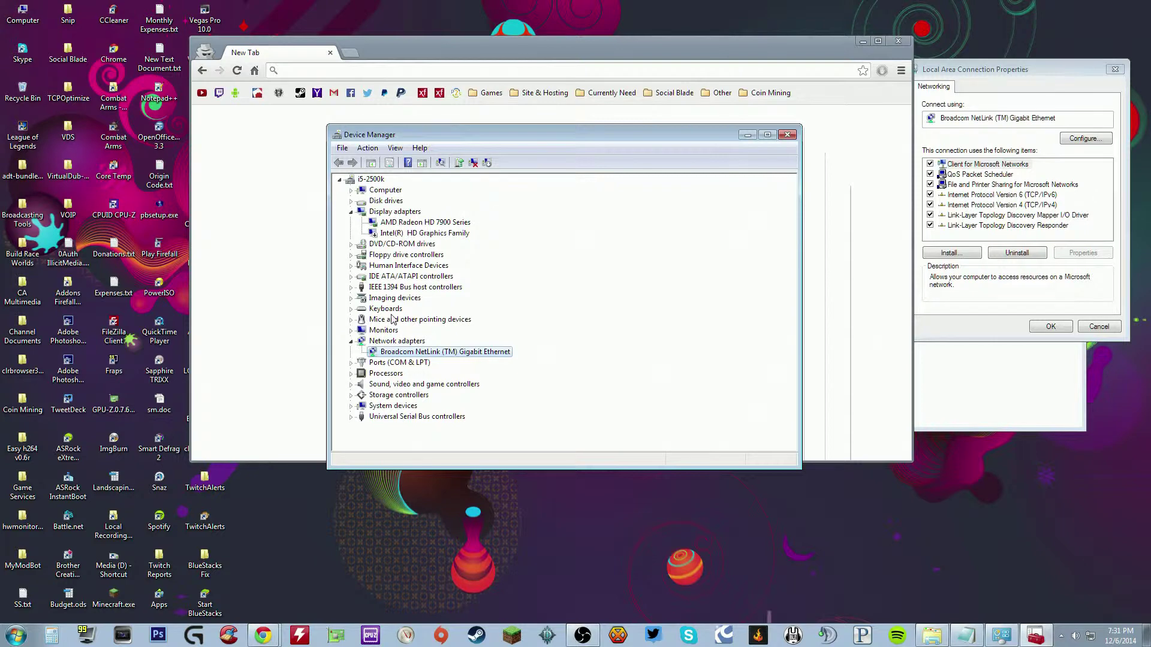
Step: Open Network Connections by running ncpa.cpl
right_click(1089, 634)
key(Escape)
click(16, 634)
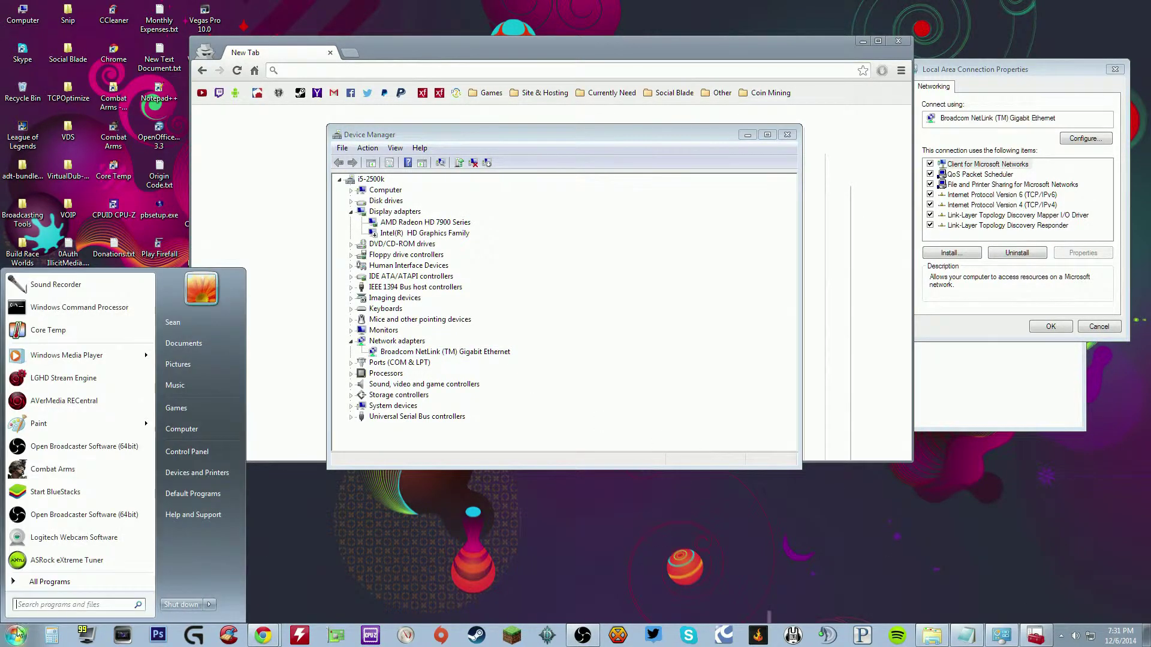
text(netcp)
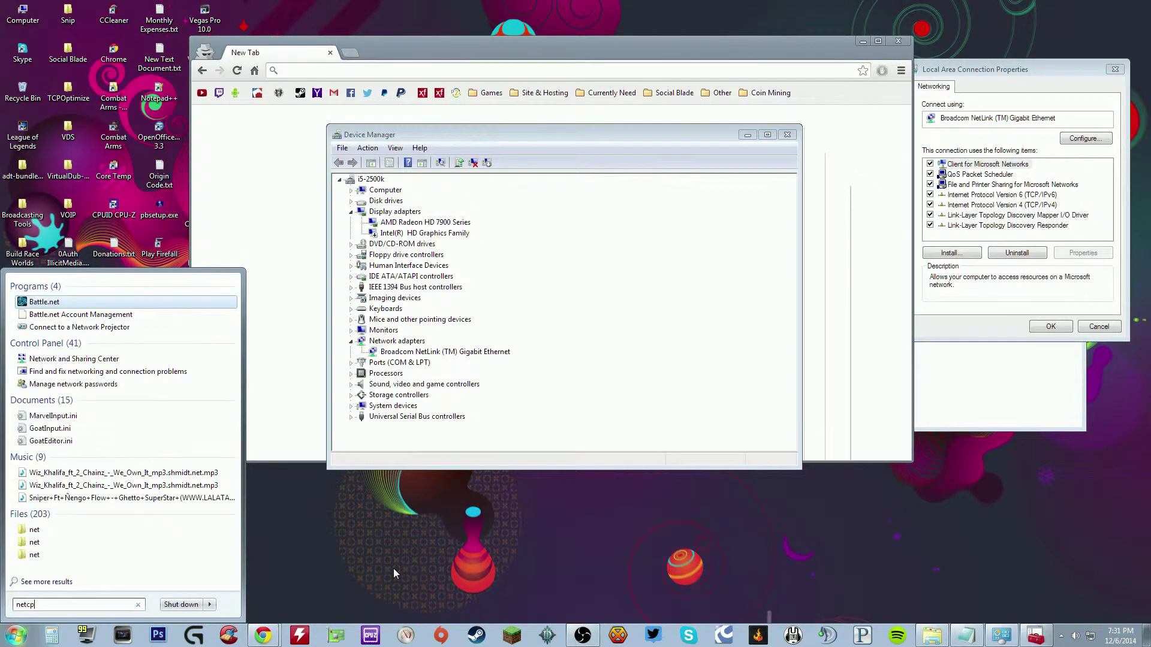
key(BackSpace)
key(BackSpace)
key(BackSpace)
key(BackSpace)
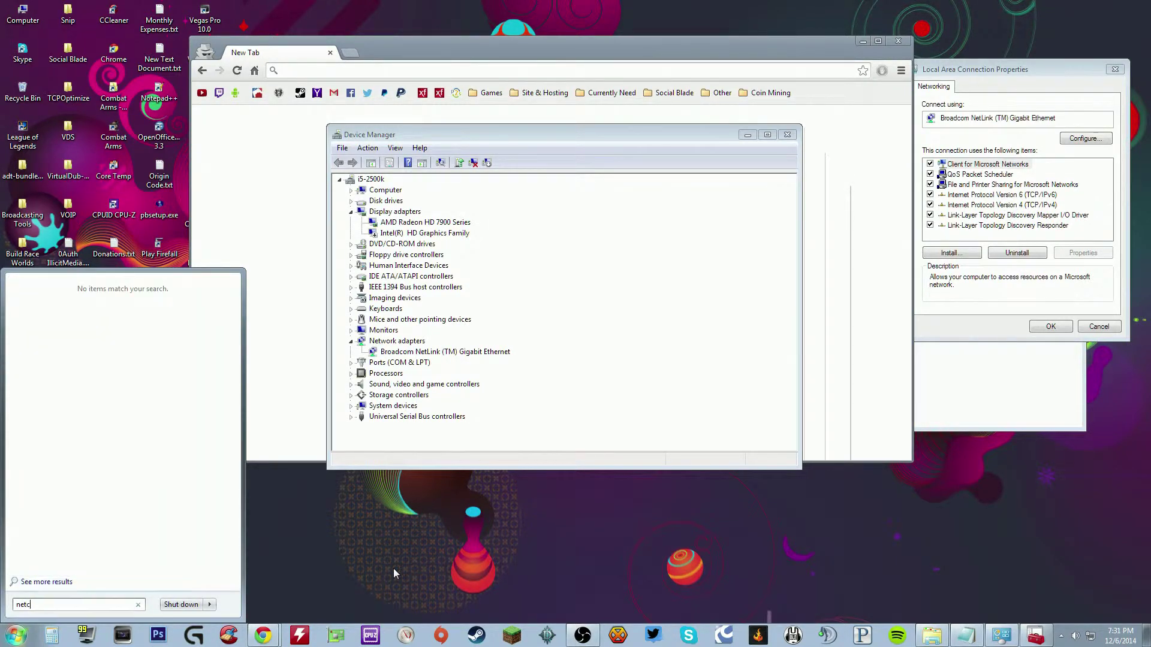
text(cpa.cpl)
key(Return)
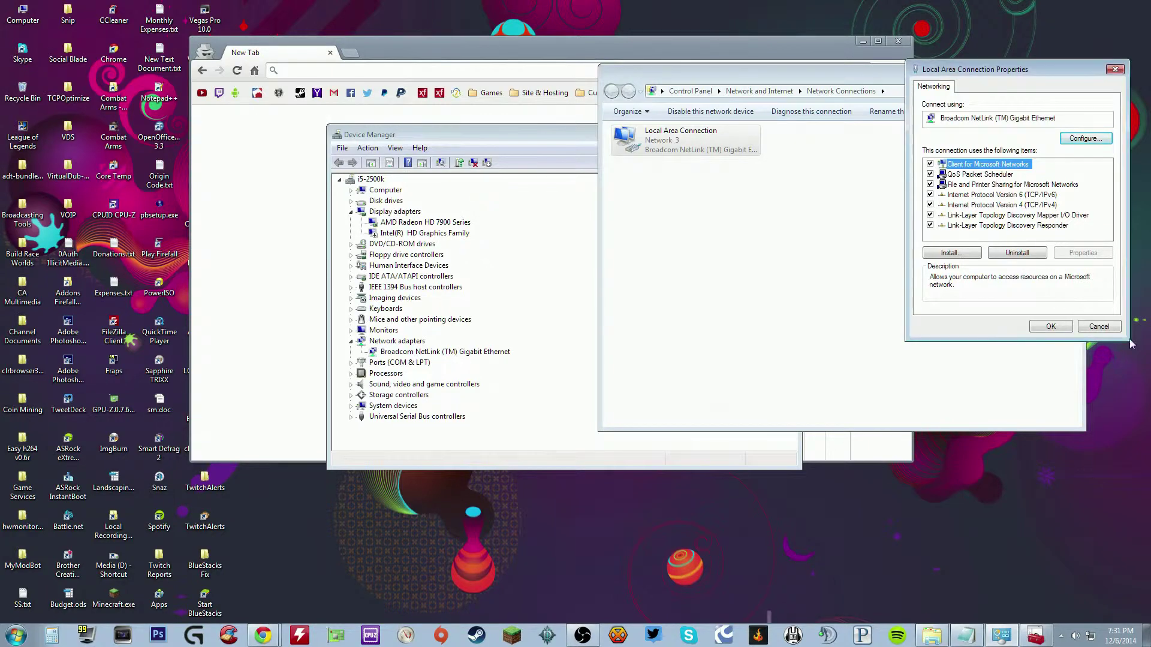
Step: Dismiss the Local Area Connection Properties dialog and arrange Network Connections and Device Manager so both adapter entries are accessible
click(1113, 323)
drag(719, 78, 643, 292)
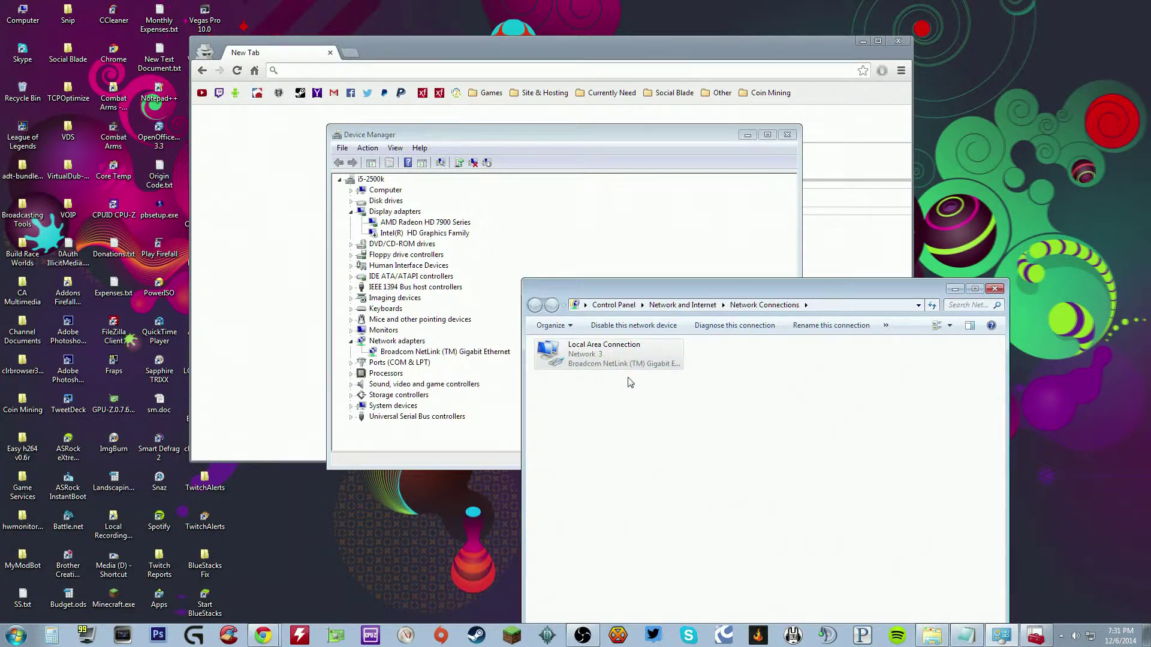
drag(671, 290, 825, 21)
drag(513, 137, 464, 100)
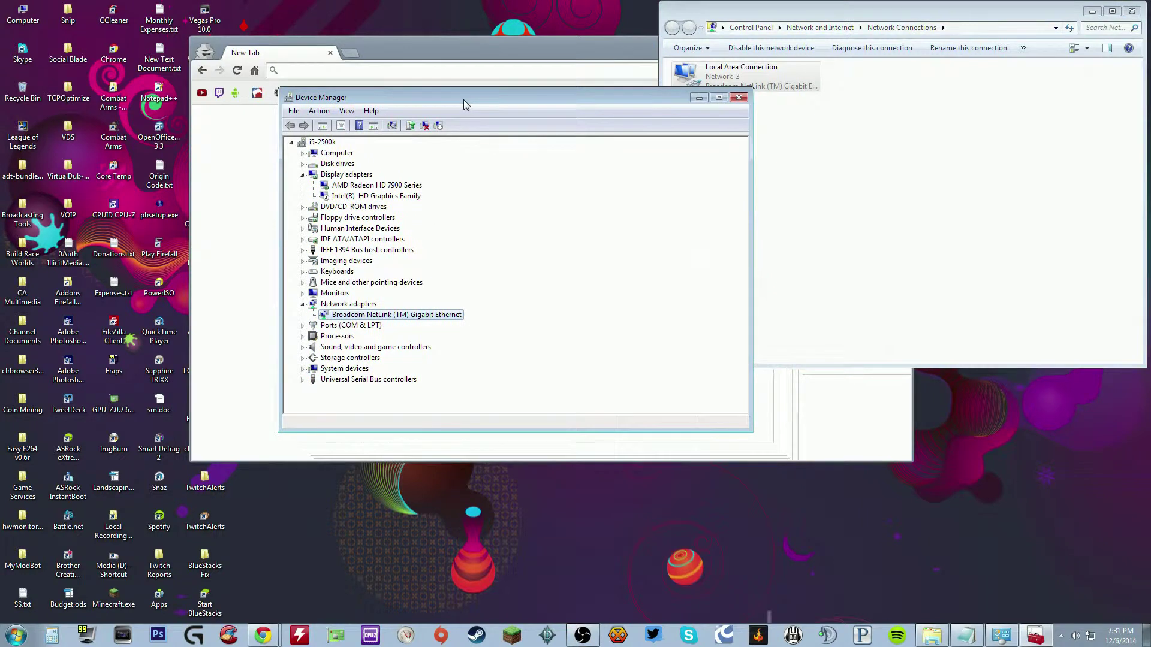
Step: Compare the actions offered for the Broadcom adapter in Device Manager with those for Local Area Connection in Network Connections
right_click(375, 317)
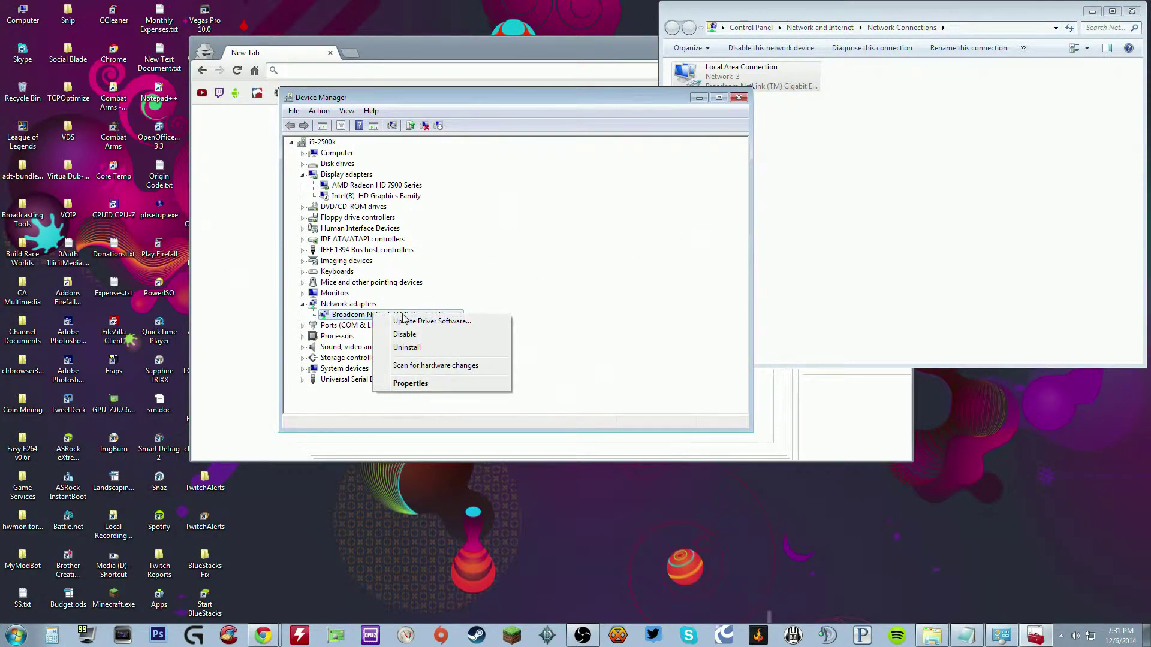
click(839, 236)
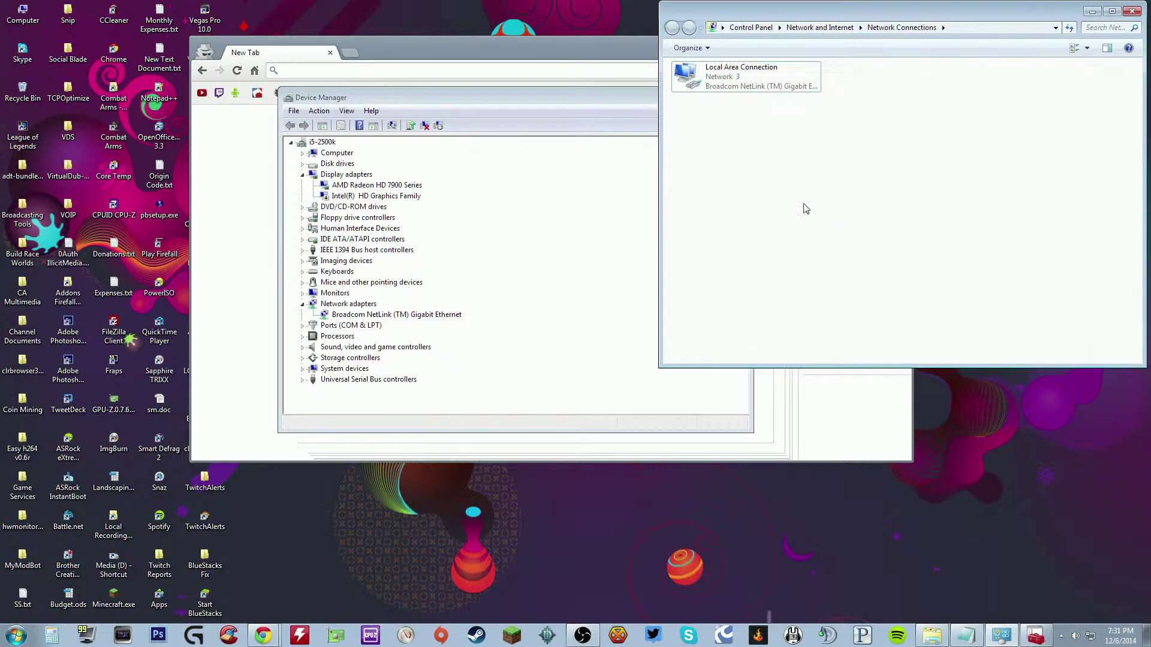
right_click(378, 318)
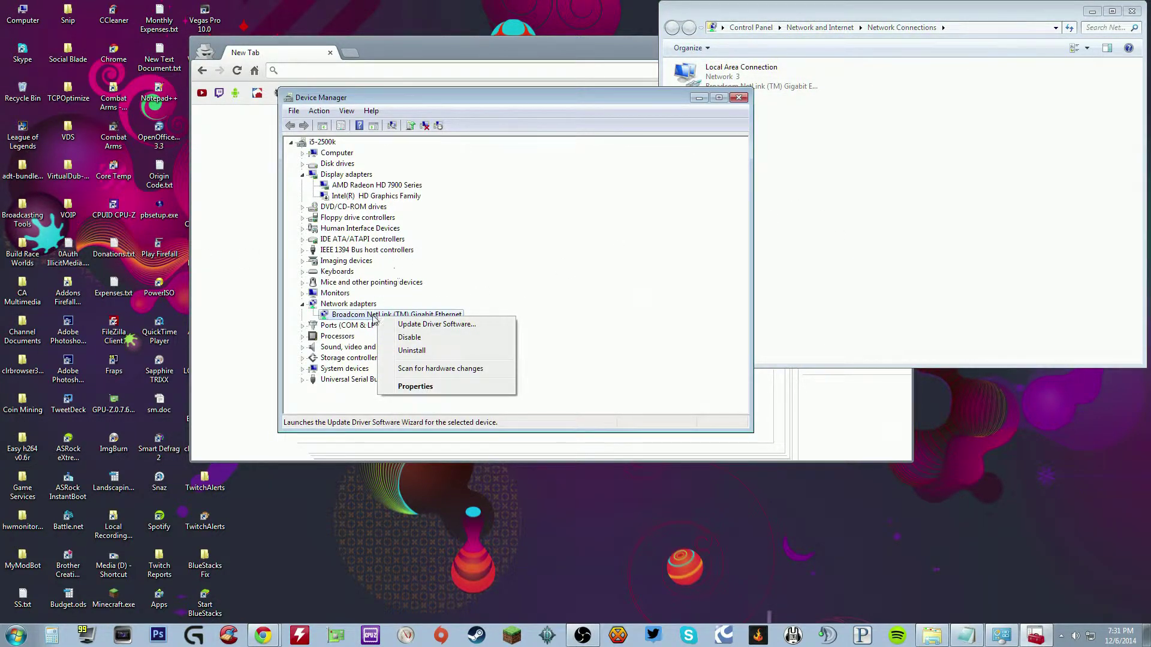
click(832, 120)
right_click(727, 82)
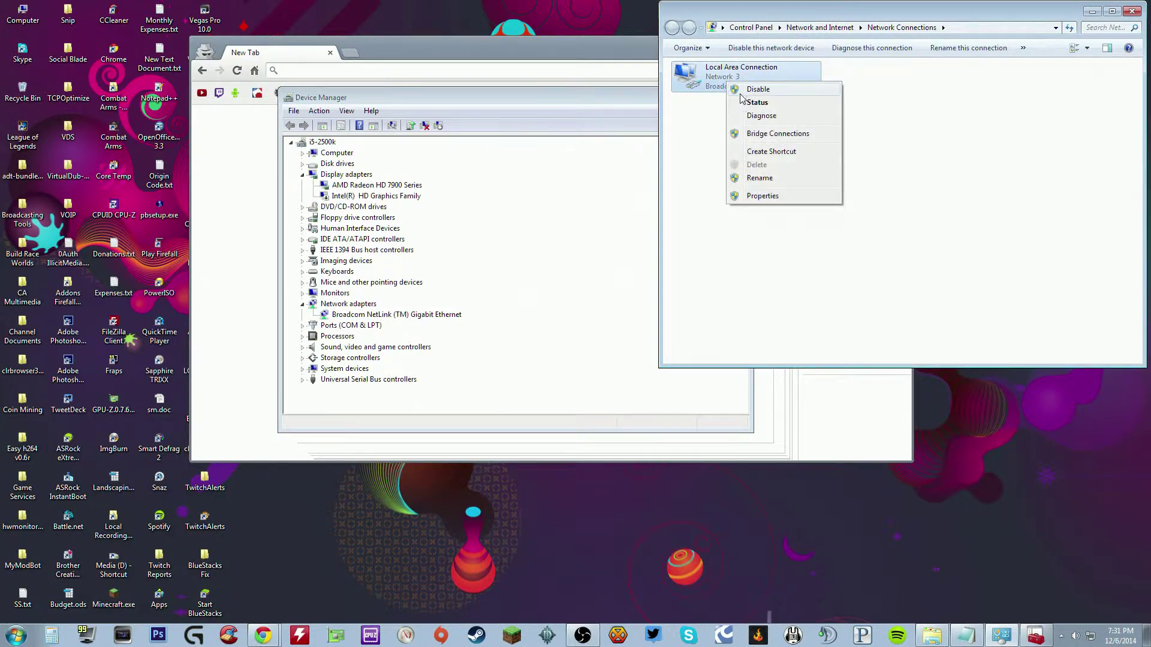
click(689, 162)
click(356, 316)
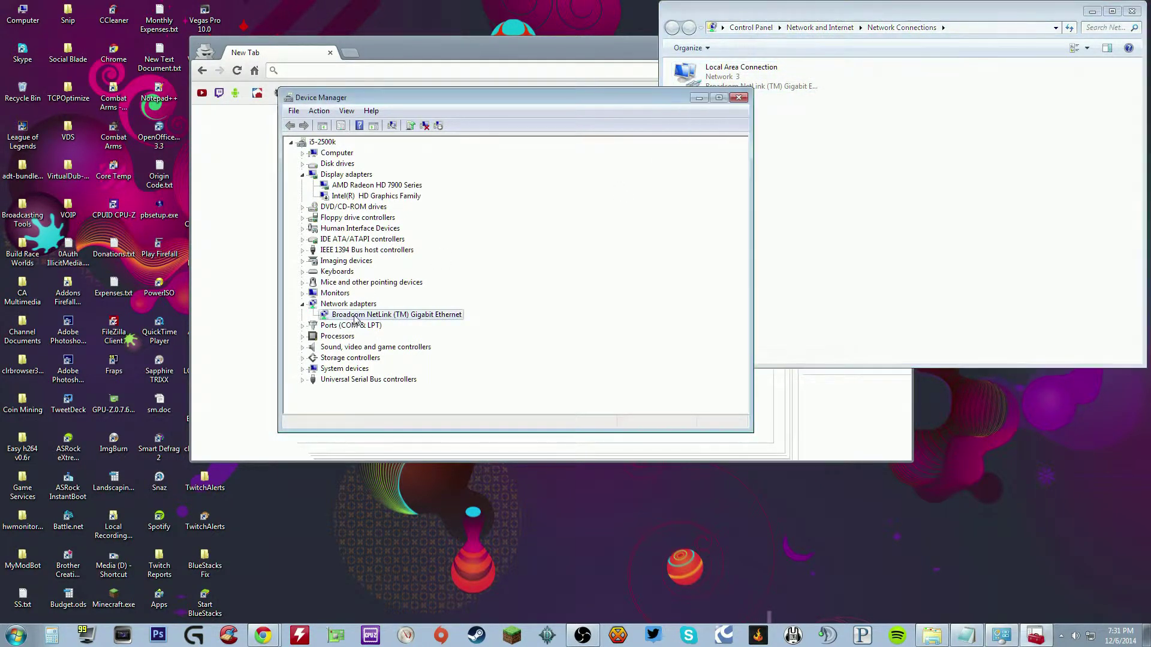
right_click(358, 316)
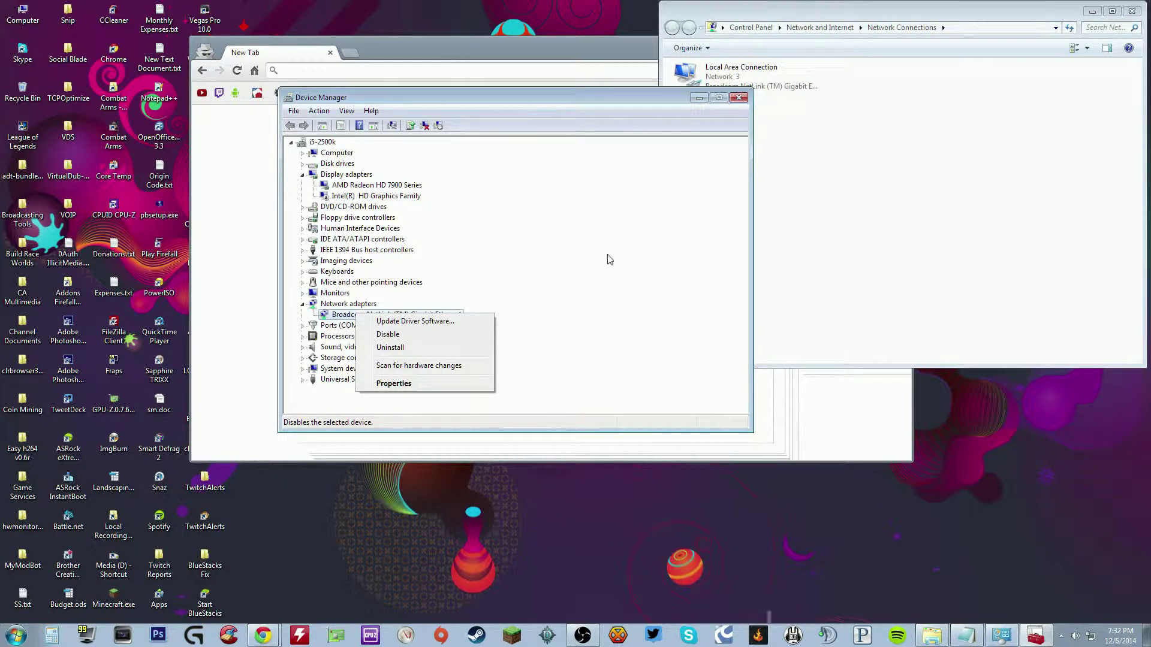
click(806, 273)
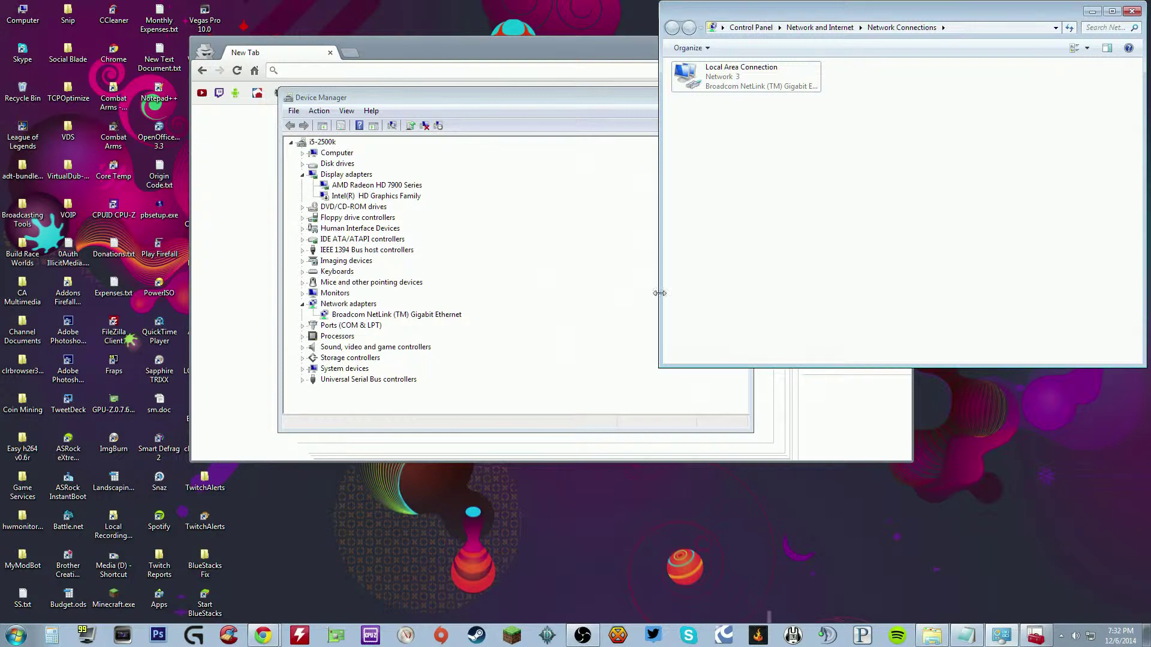
Step: Reposition Device Manager and uninstall the Broadcom NetLink (TM) Gigabit Ethernet adapter without deleting its driver software
drag(448, 101, 404, 100)
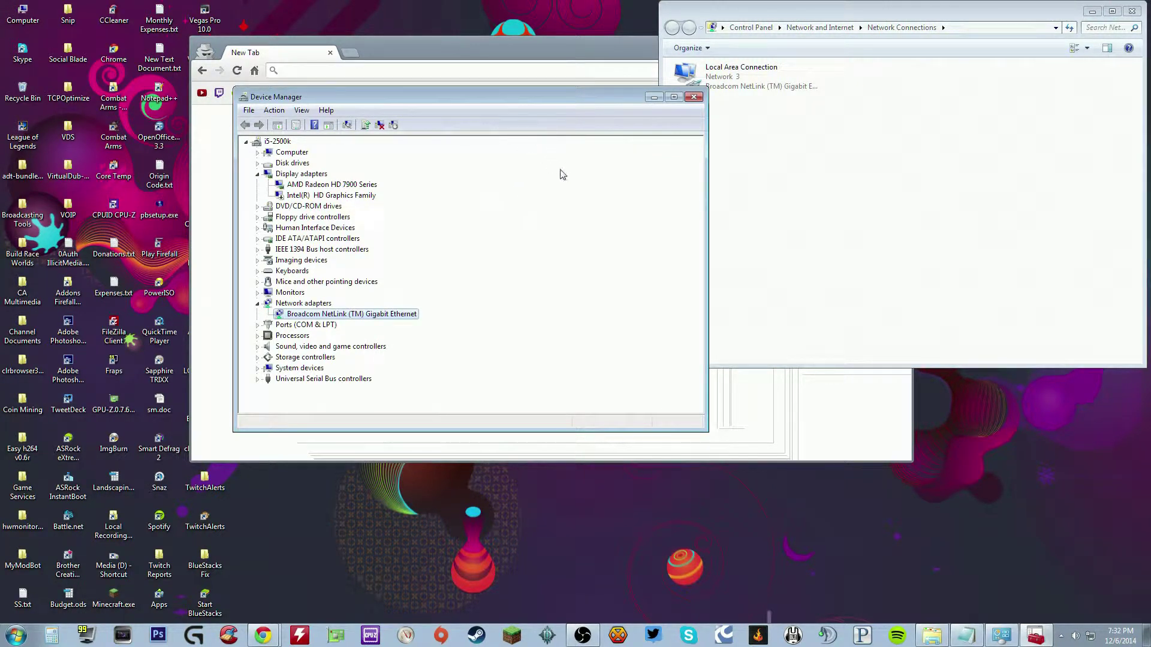
drag(479, 102, 480, 175)
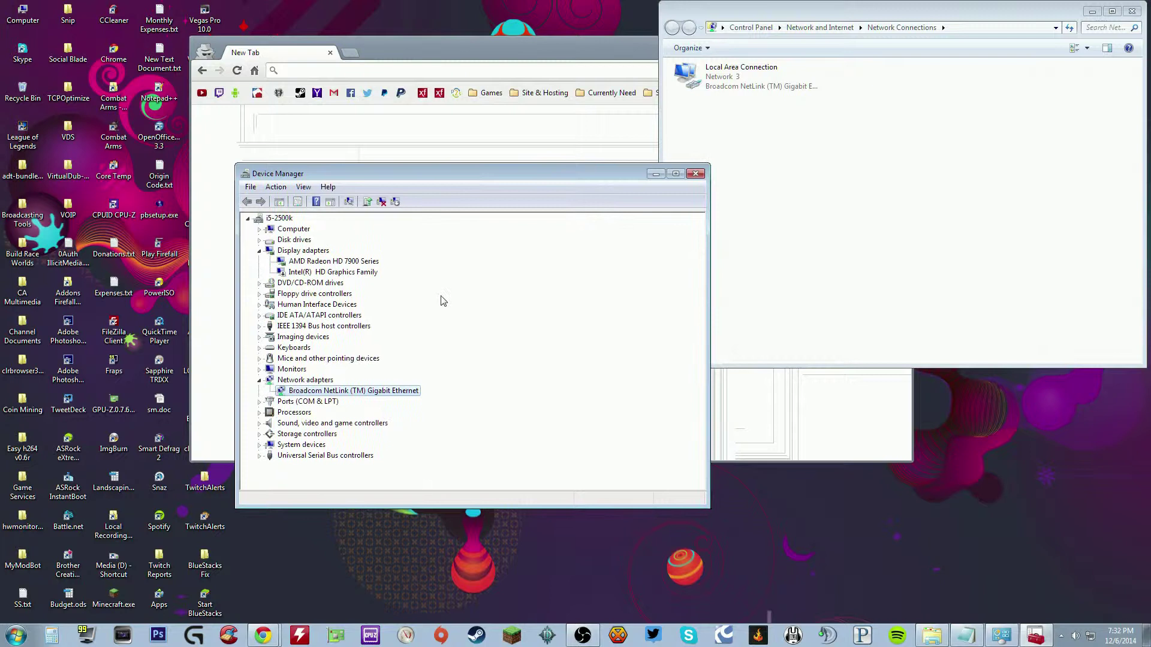
right_click(361, 393)
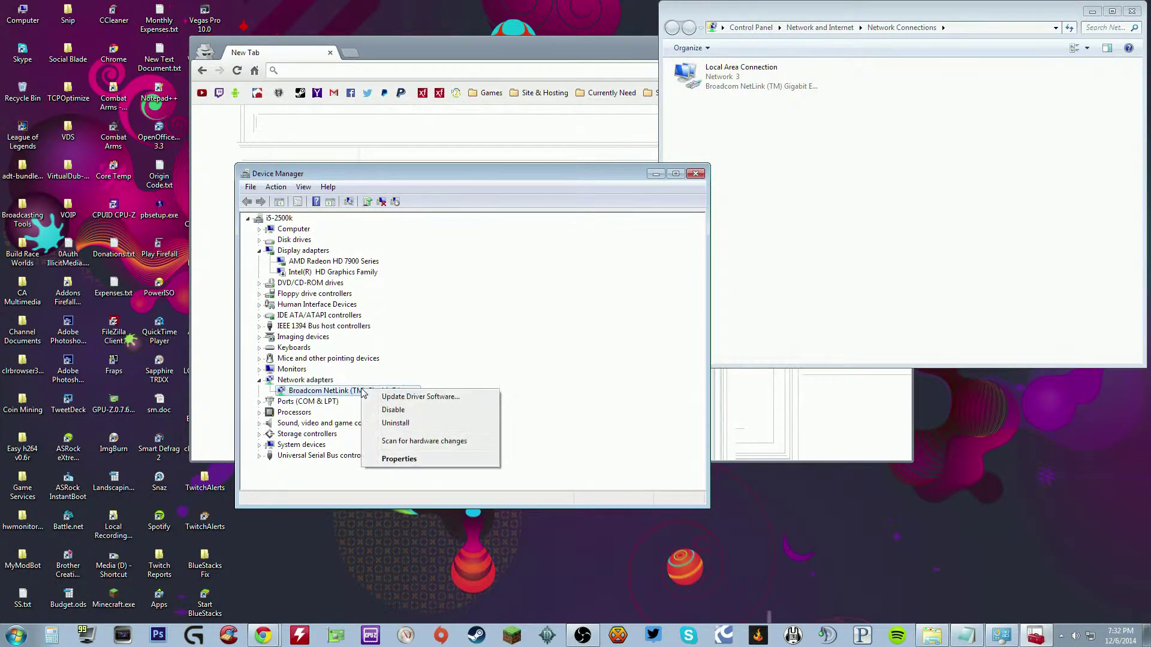
click(393, 424)
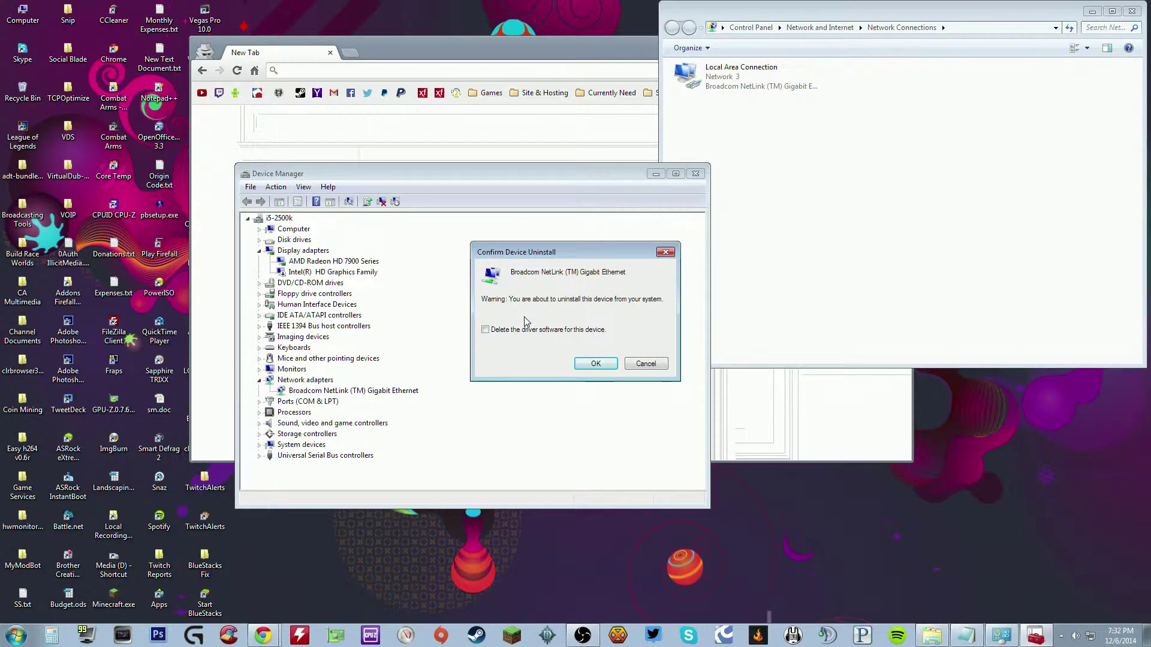
click(605, 367)
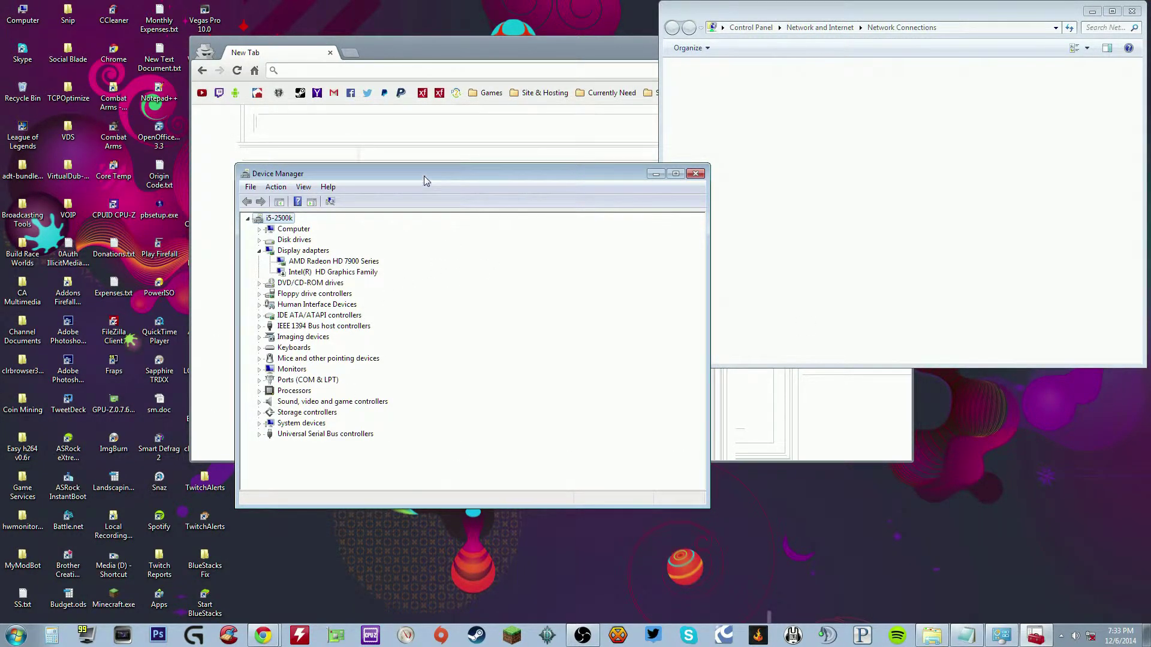
Step: Scan for hardware changes in Device Manager to reinstall the removed network adapter
mouse_move(423, 175)
mouse_down()
mouse_move(244, 176)
mouse_move(341, 75)
mouse_move(417, 131)
mouse_move(415, 175)
mouse_up()
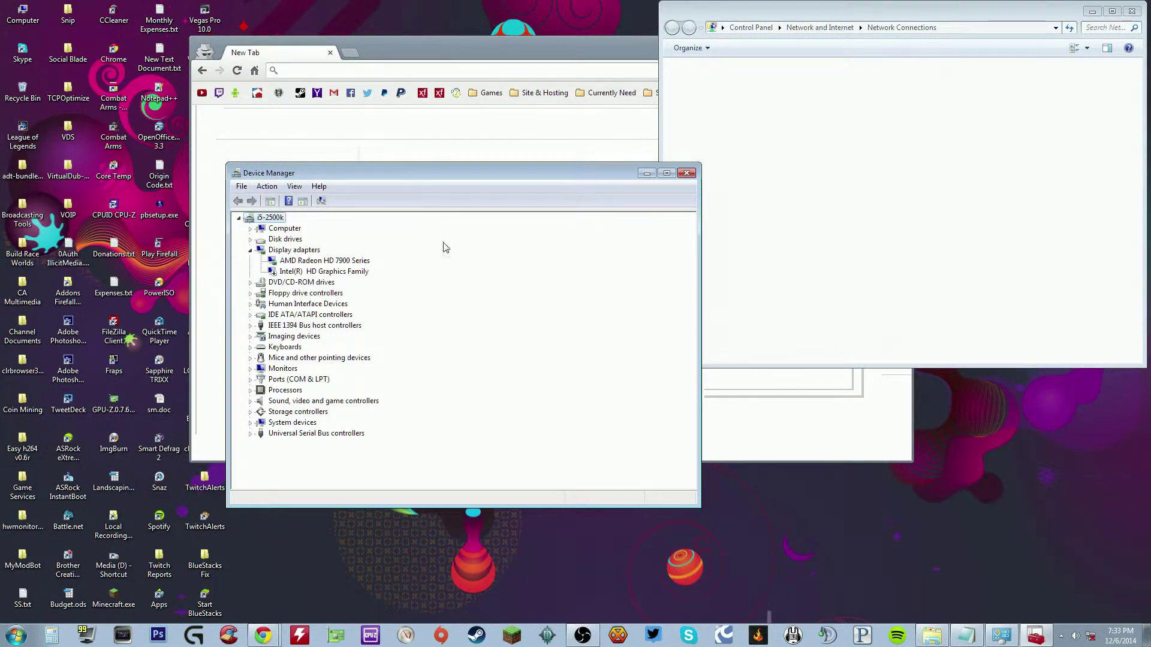
click(320, 203)
drag(350, 176, 443, 189)
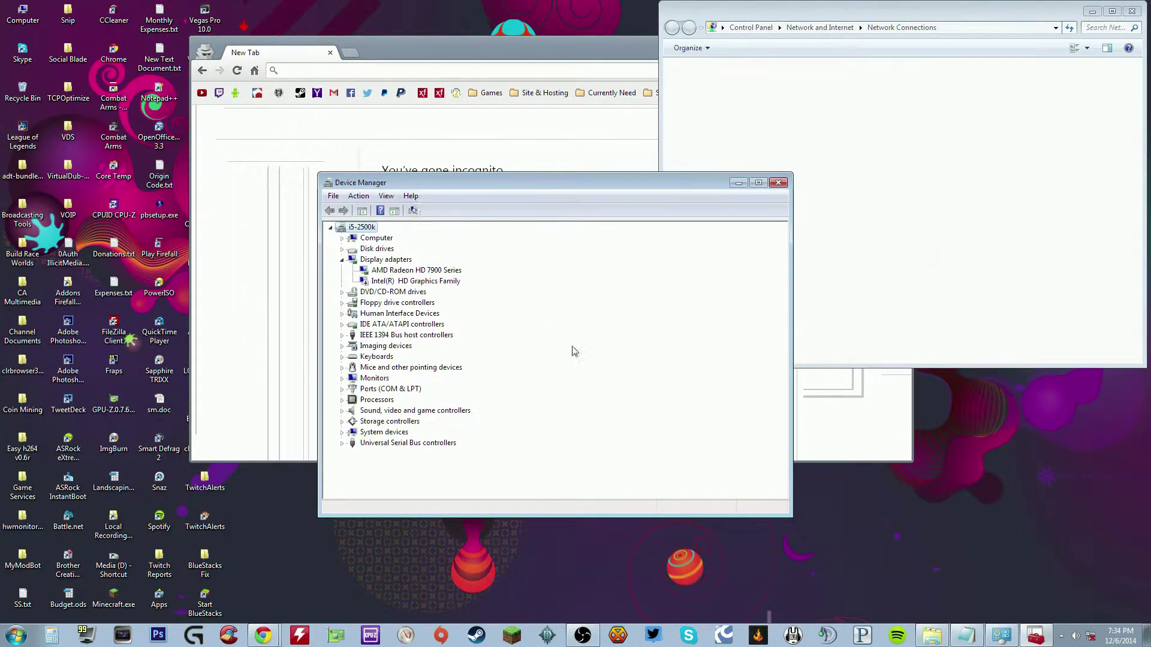
click(423, 412)
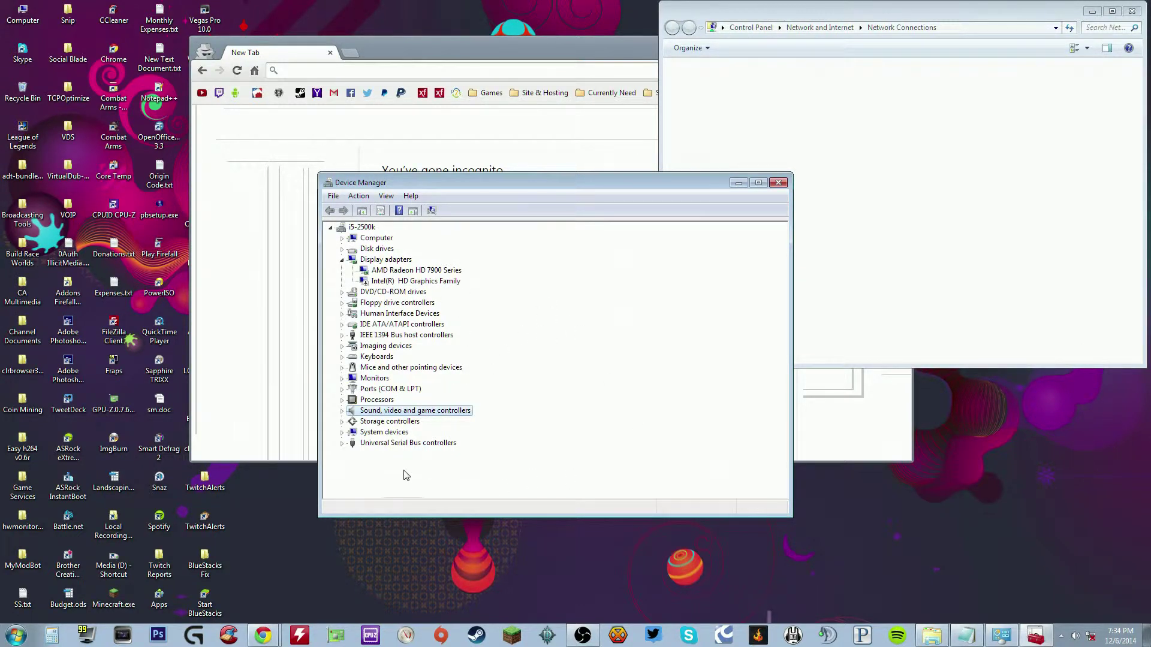
click(390, 444)
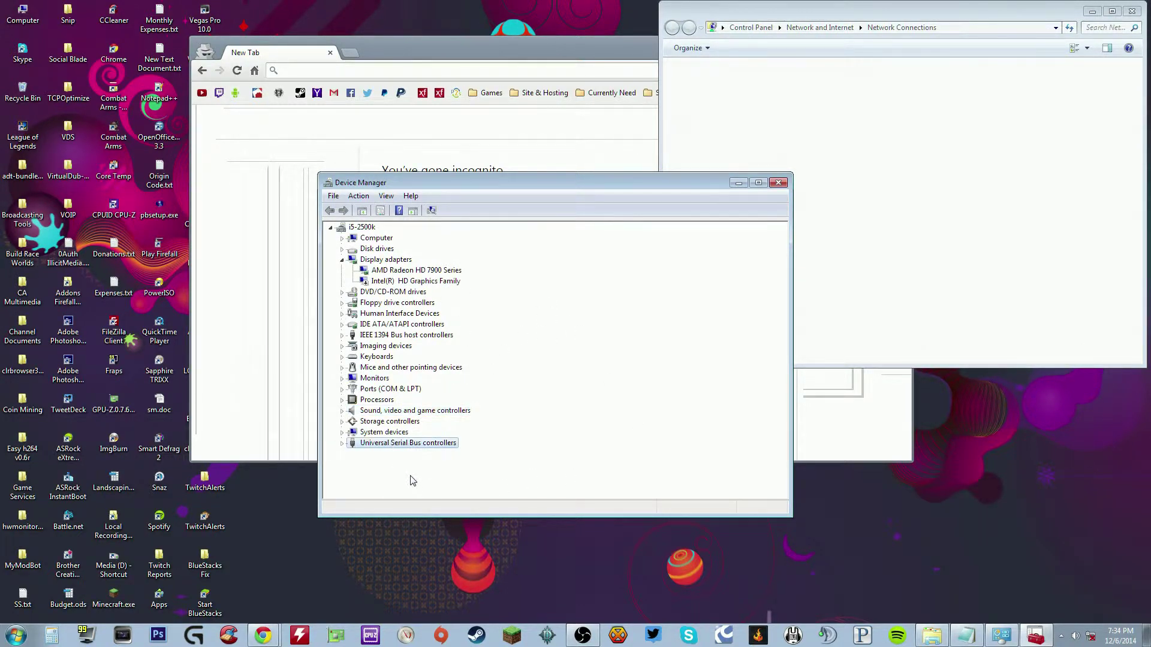
click(365, 197)
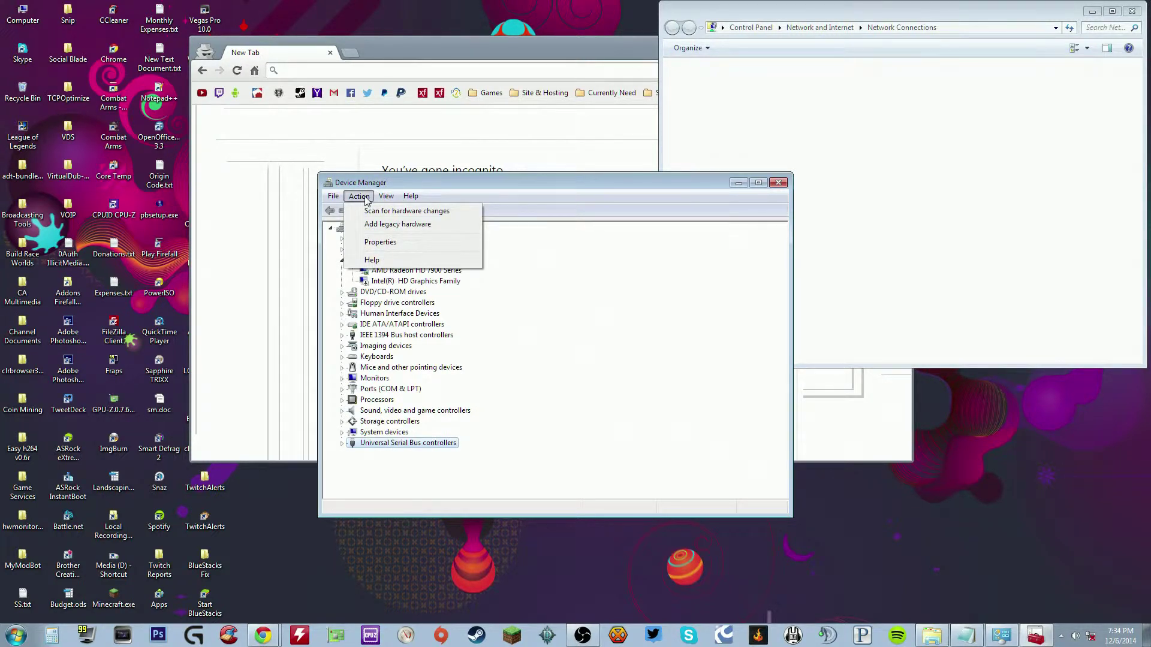
click(384, 212)
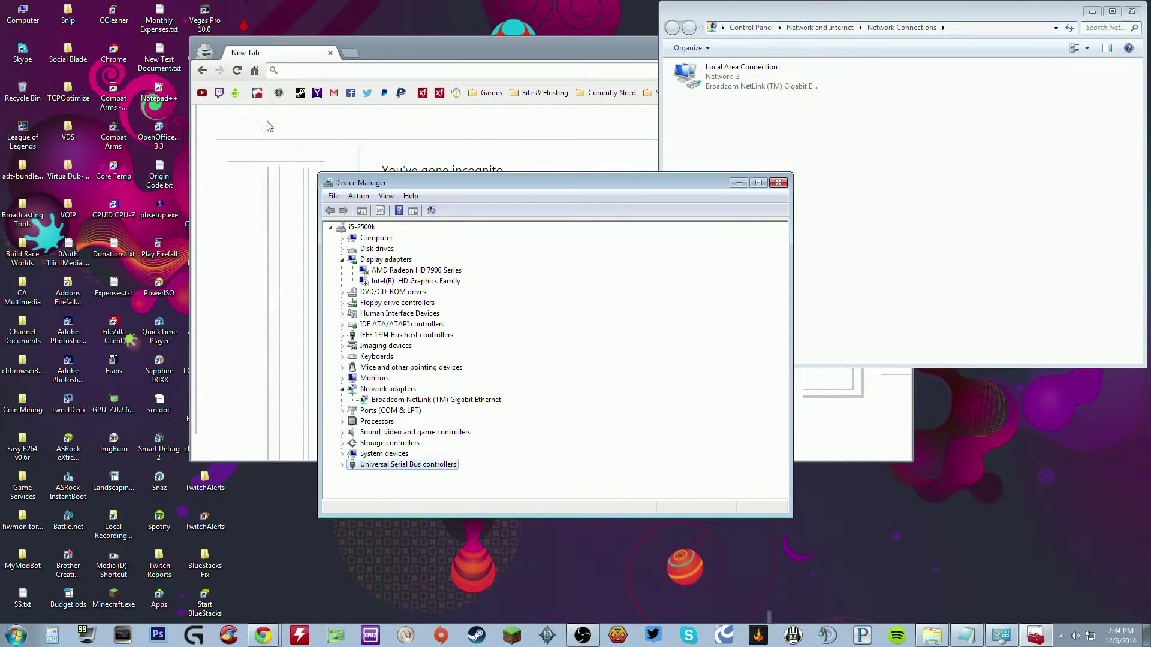
Step: Test the connection in the incognito browser window by opening google.com and searching for "funny dog videos"
click(268, 201)
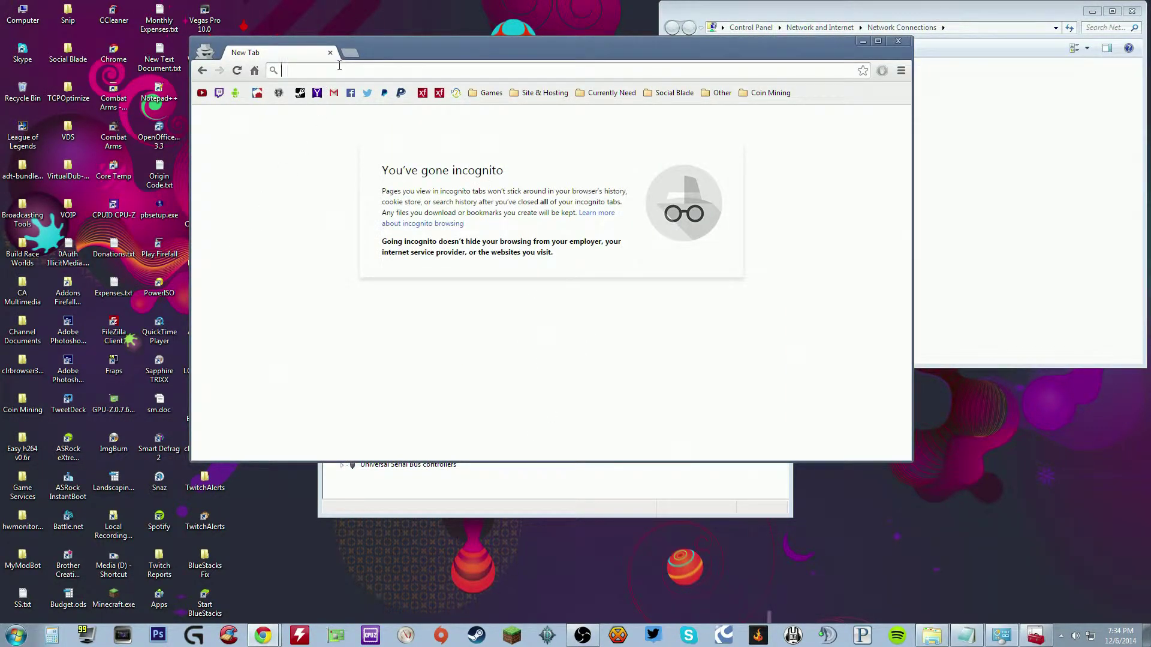
text(google.com)
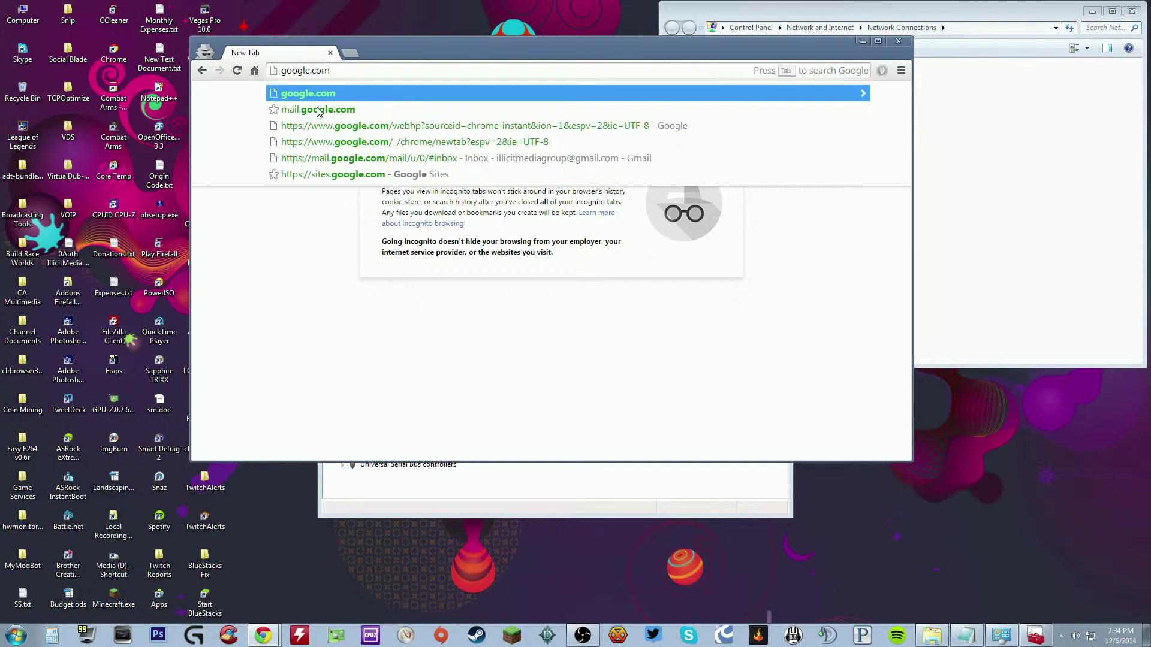
key(Return)
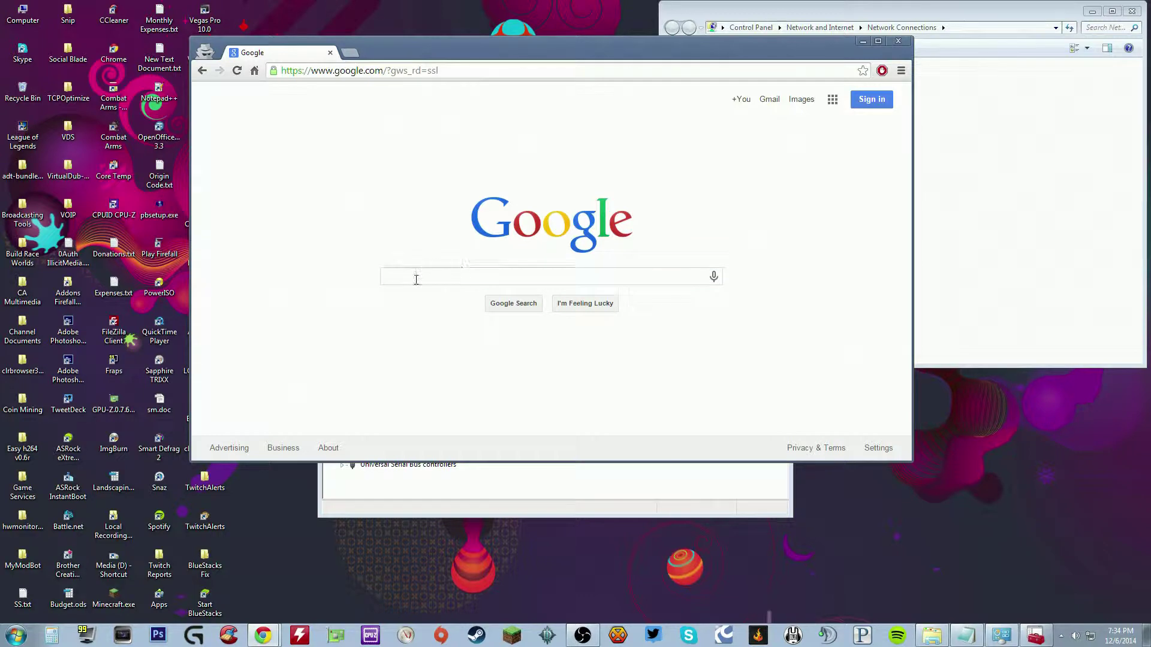
text(f)
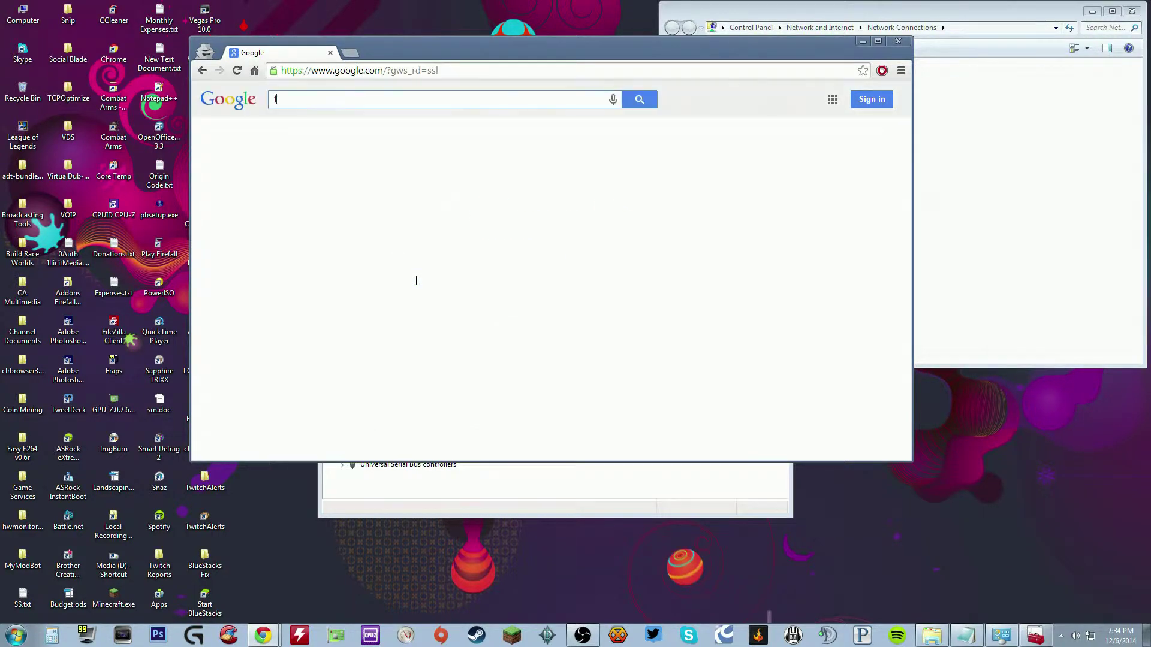
text(unny dog videos)
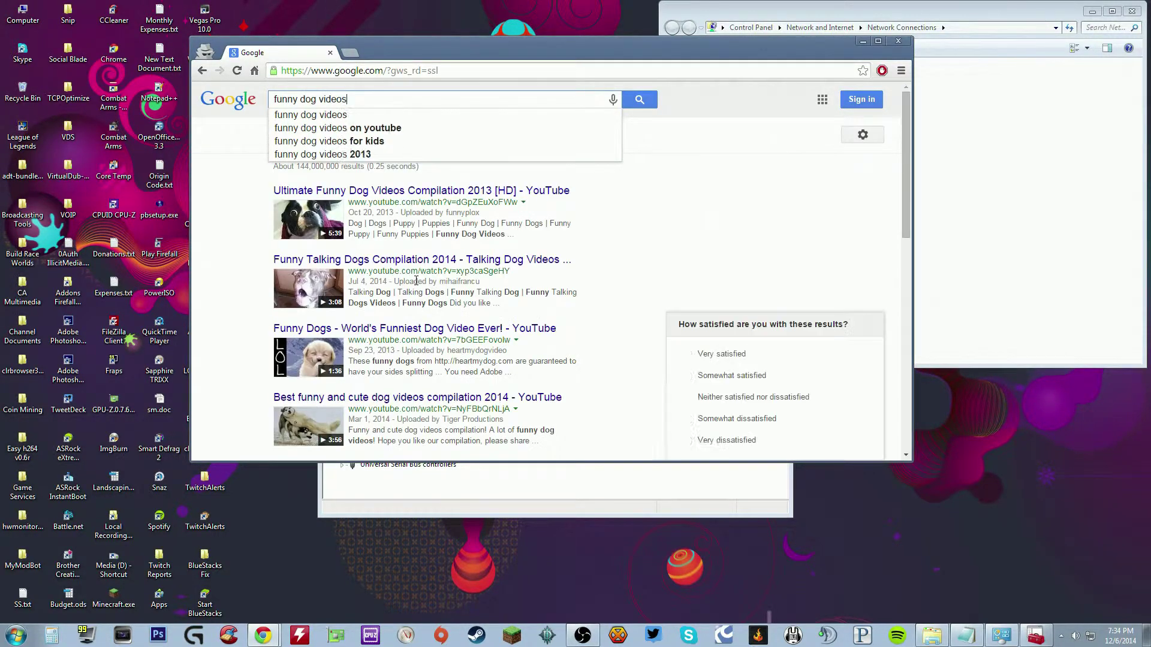
key(Return)
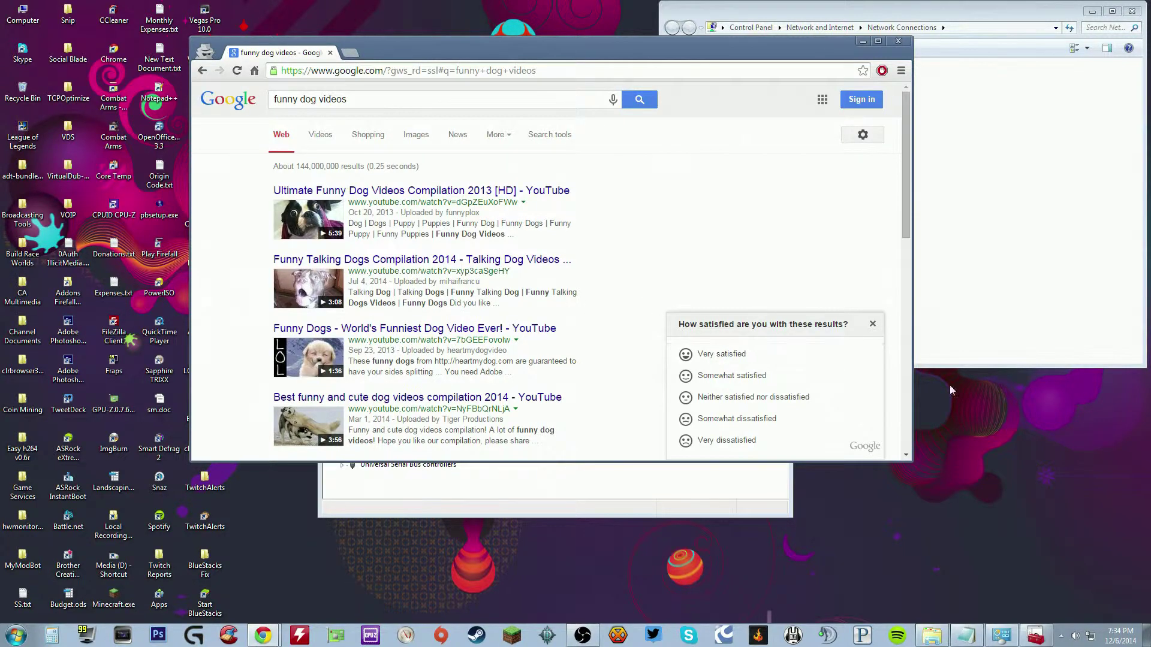
Step: Collapse the results satisfaction survey and run a new Google search for "cute baby laughing"
click(873, 324)
triple_click(296, 97)
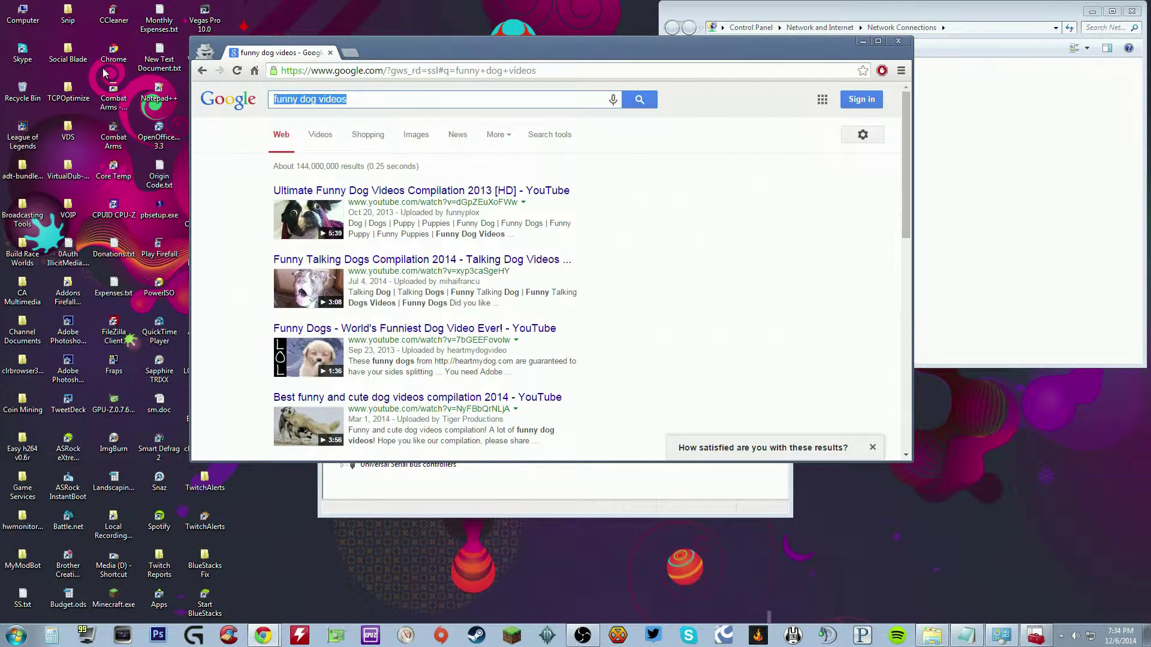
text(cute baby laugh)
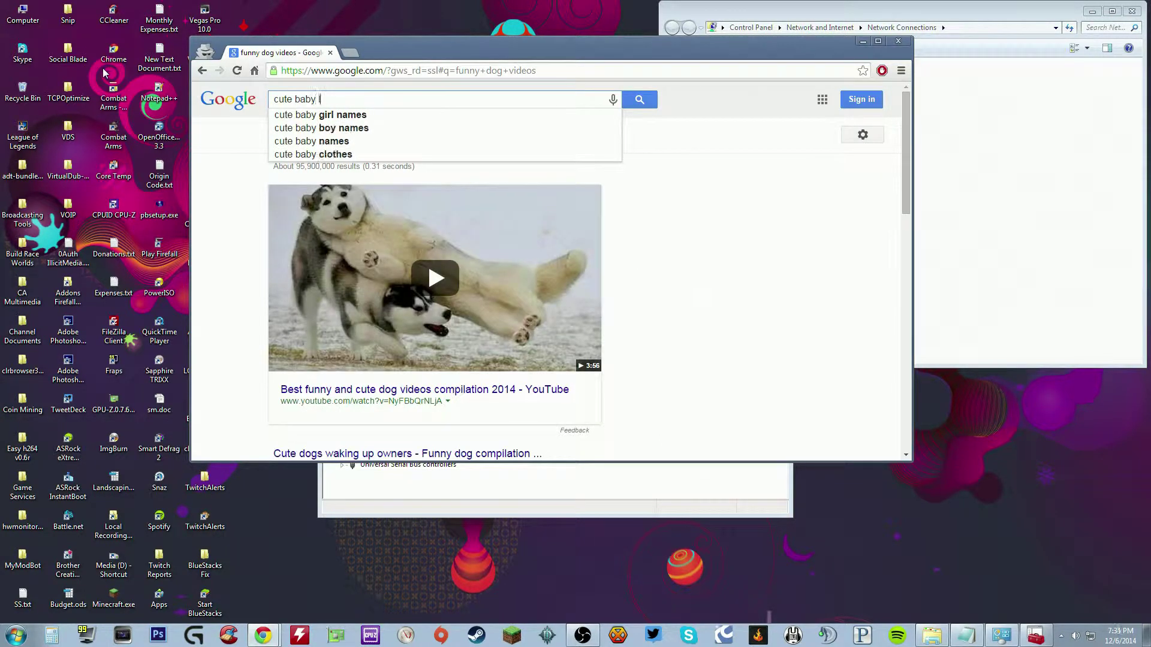
text(ing)
key(Return)
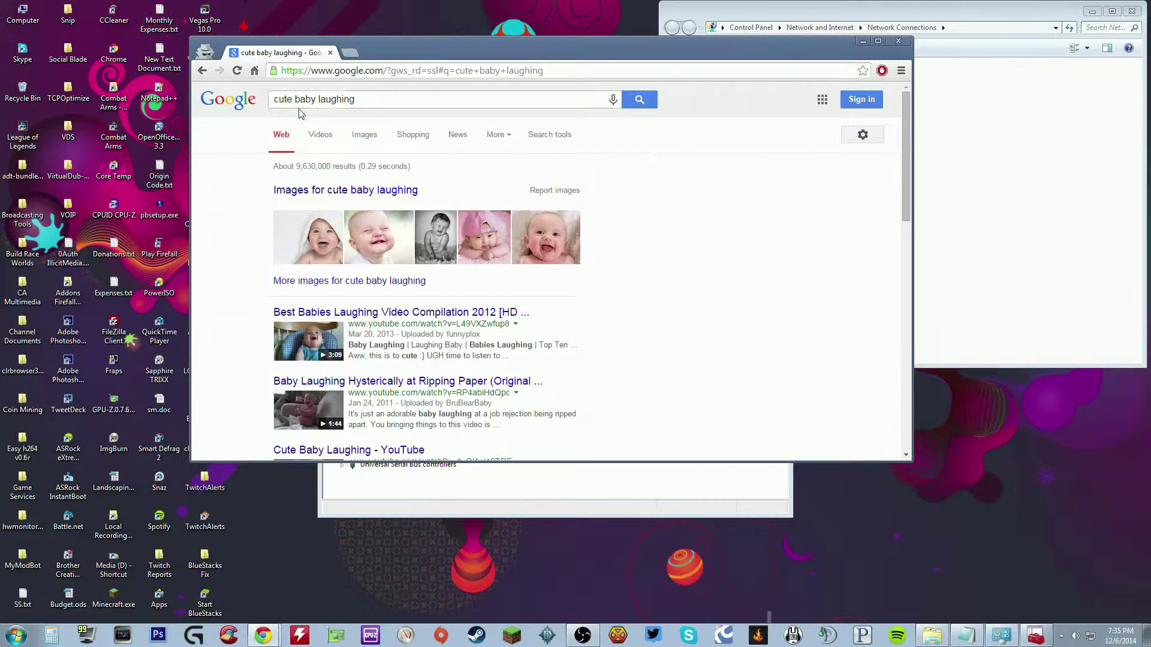
Step: Close Device Manager and bring the Network Connections window to the front
click(262, 73)
click(586, 513)
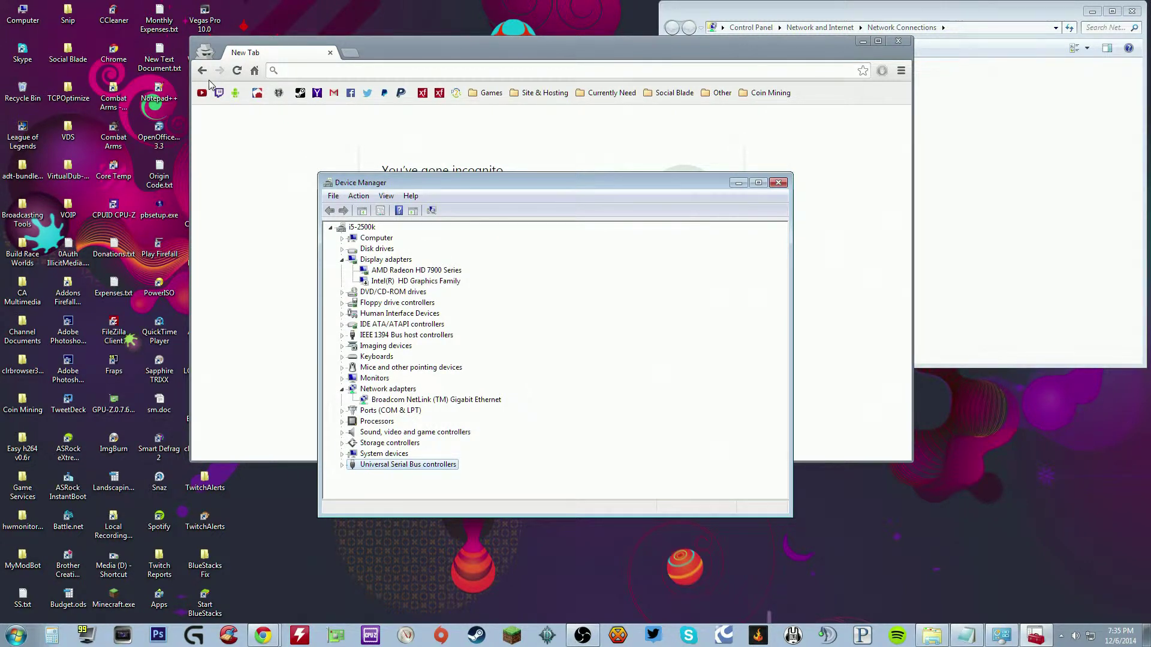
click(778, 182)
click(1004, 162)
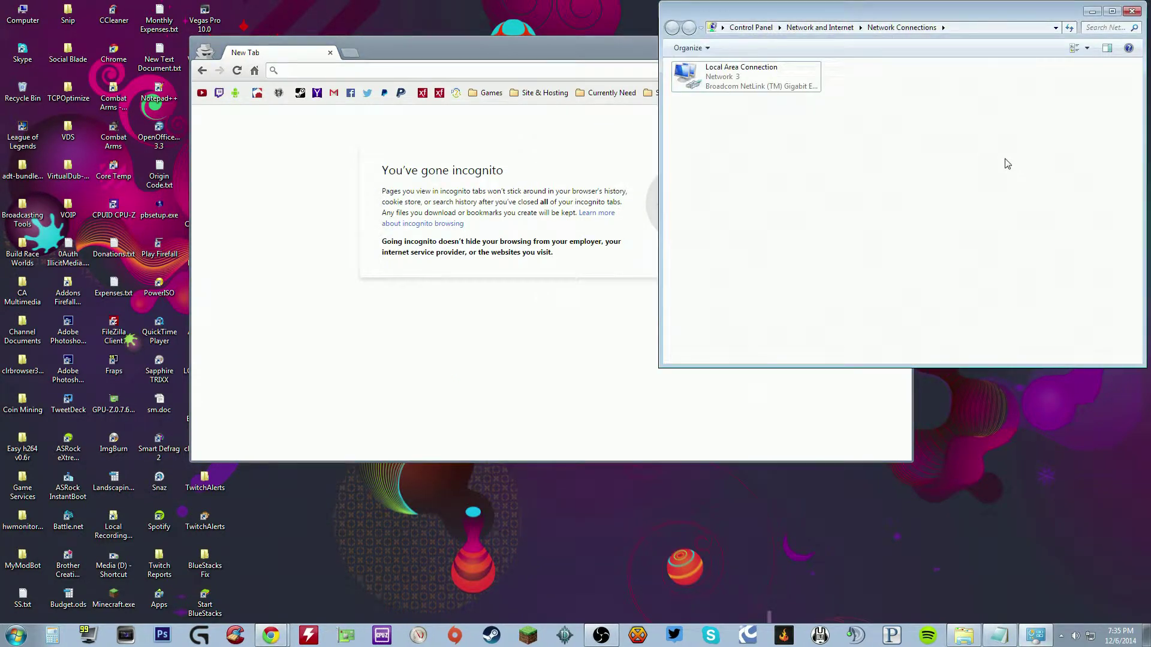
Step: Open the properties of Local Area Connection and move the dialog aside so the connection entry stays visible
right_click(745, 75)
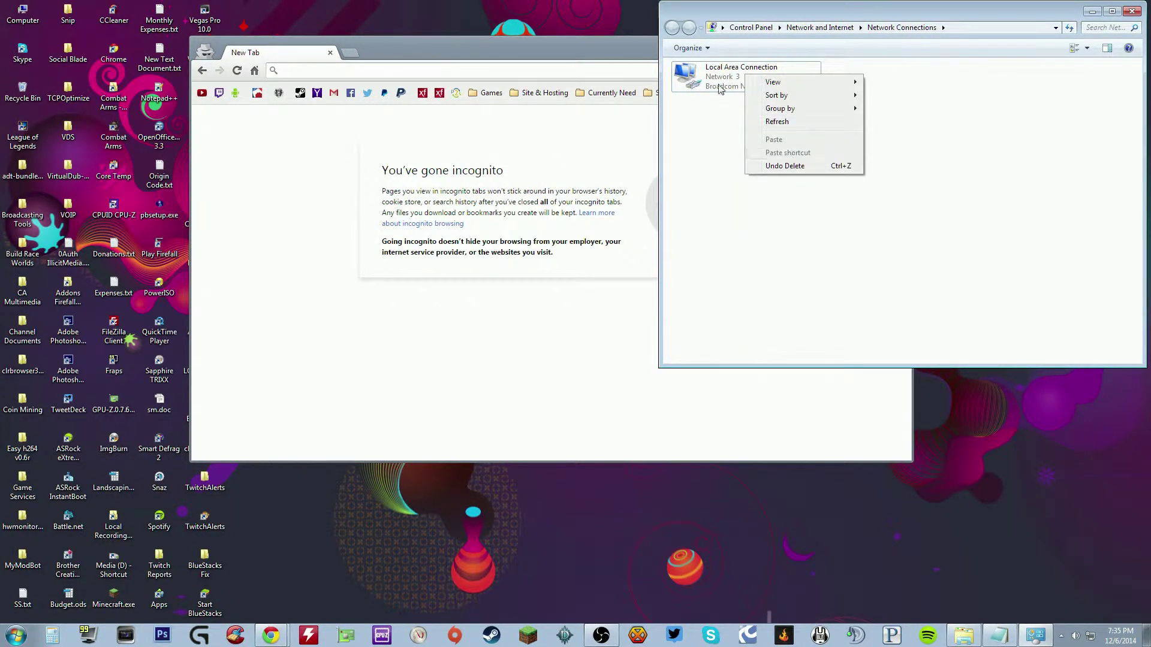
right_click(721, 87)
click(759, 199)
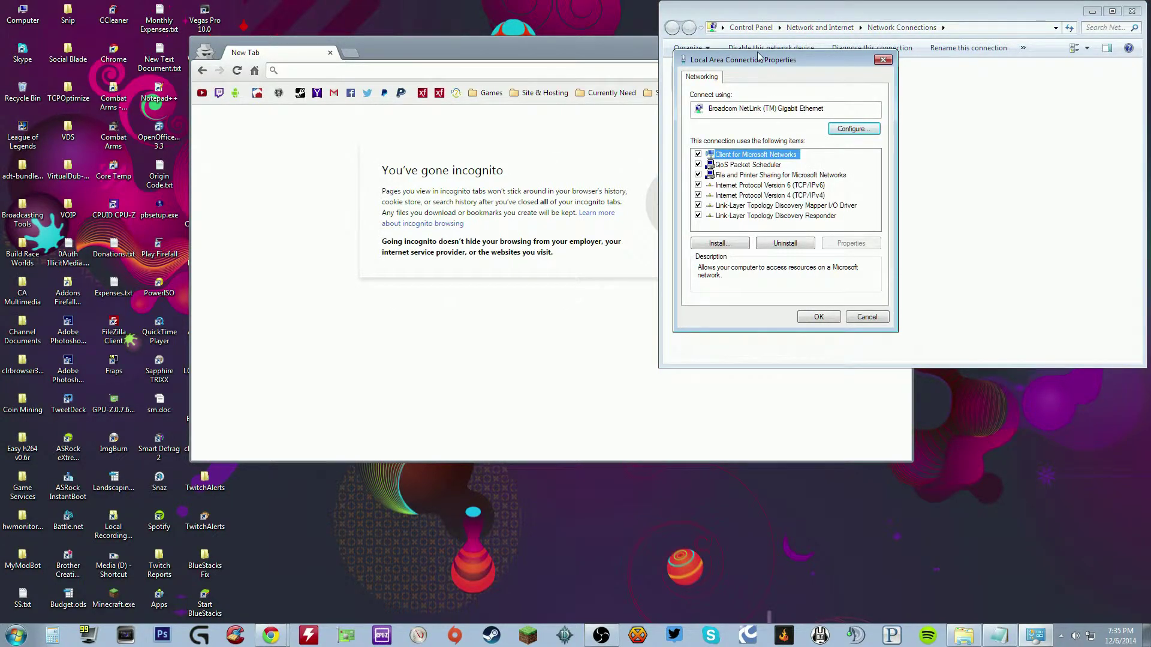
drag(758, 56, 955, 73)
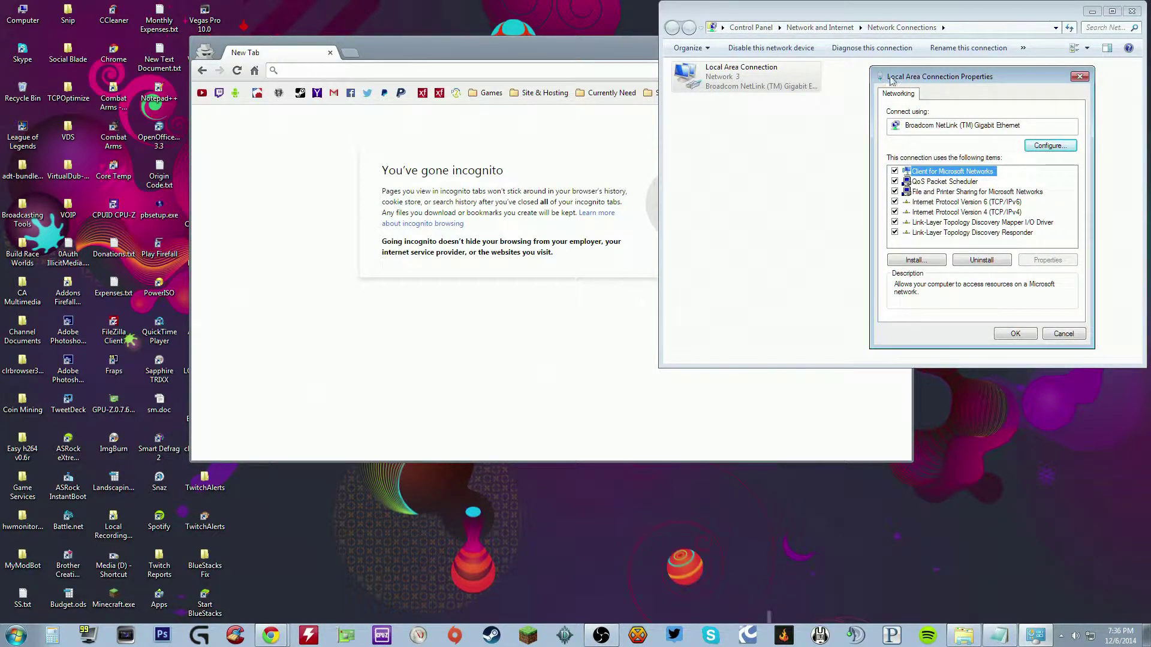
Step: Turn Internet Protocol Version 6 (TCP/IPv6) off and back on, and select Internet Protocol Version 4 (TCP/IPv4)
click(894, 202)
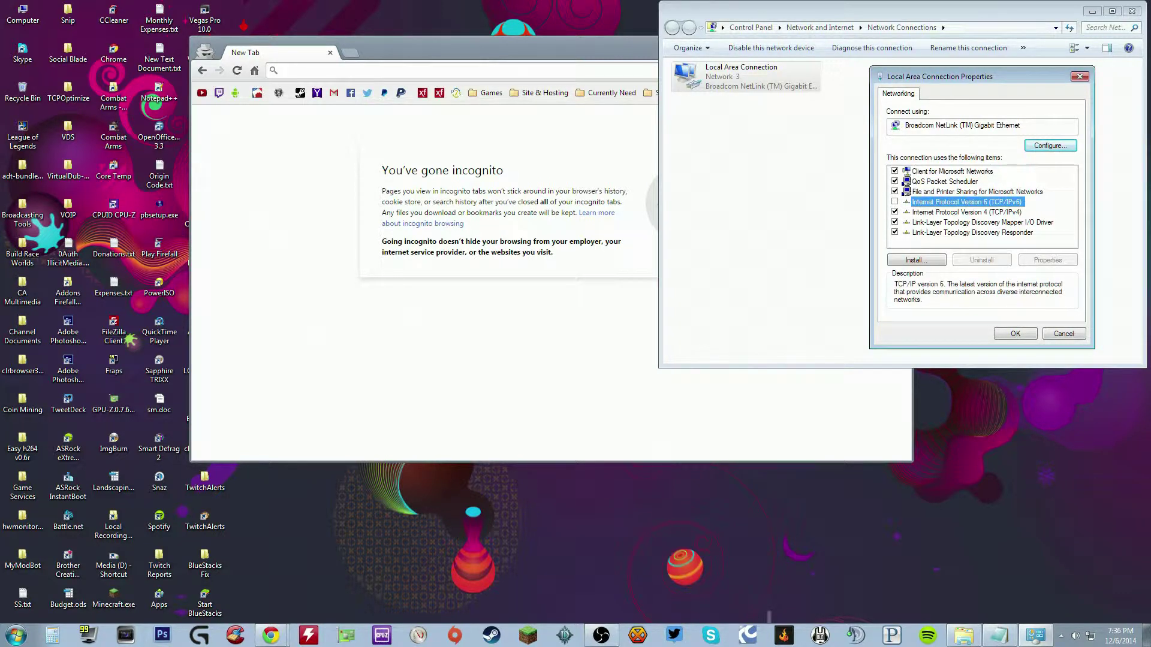
click(894, 202)
click(936, 213)
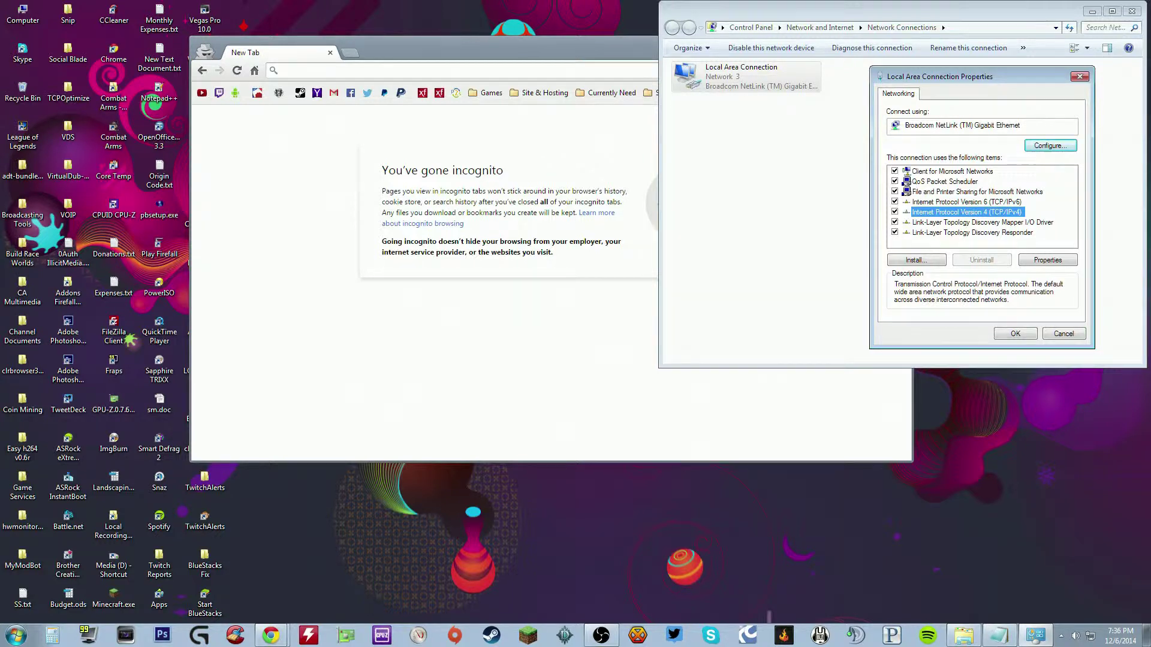
click(1050, 146)
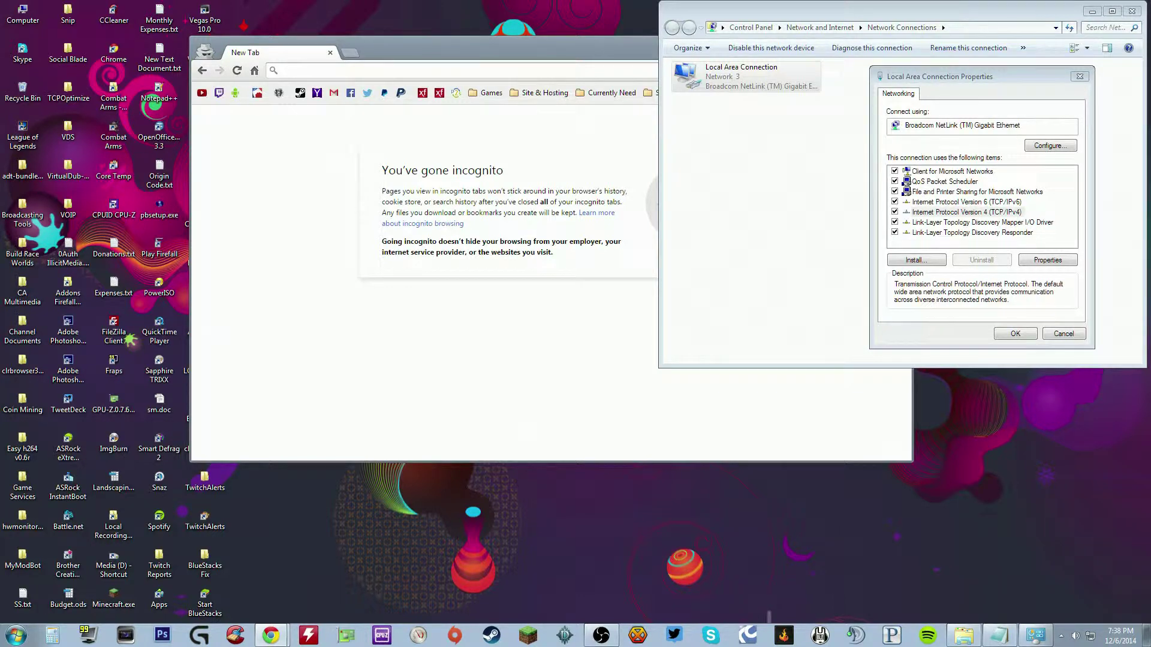
click(294, 70)
text(http://173.194.112.104/)
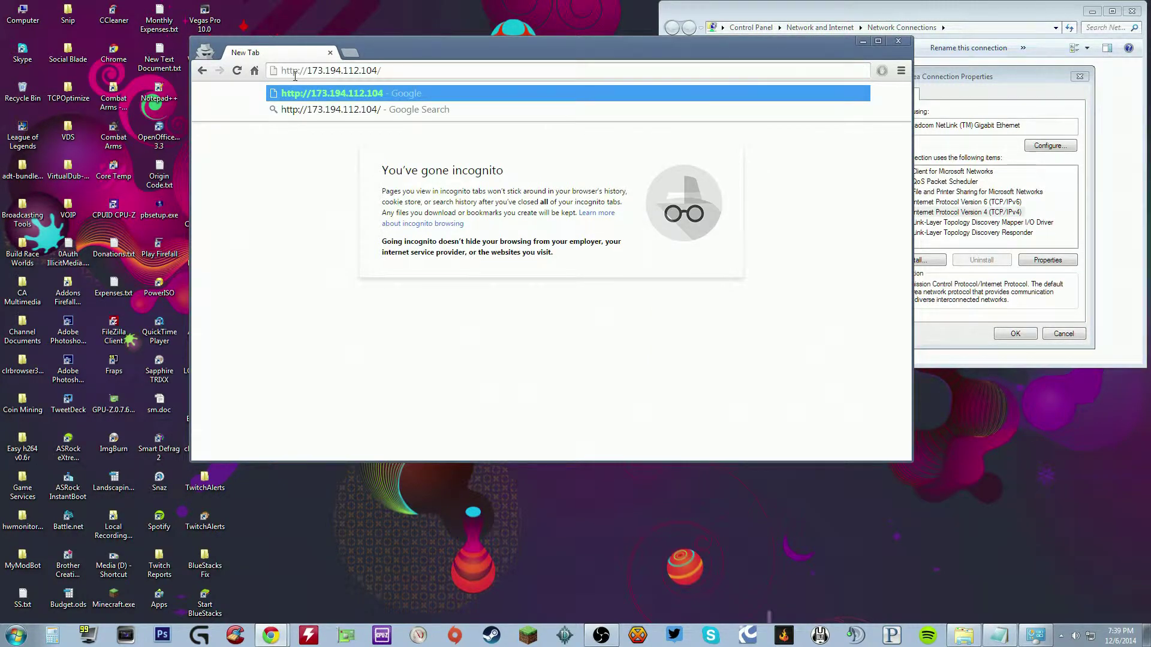
key(Return)
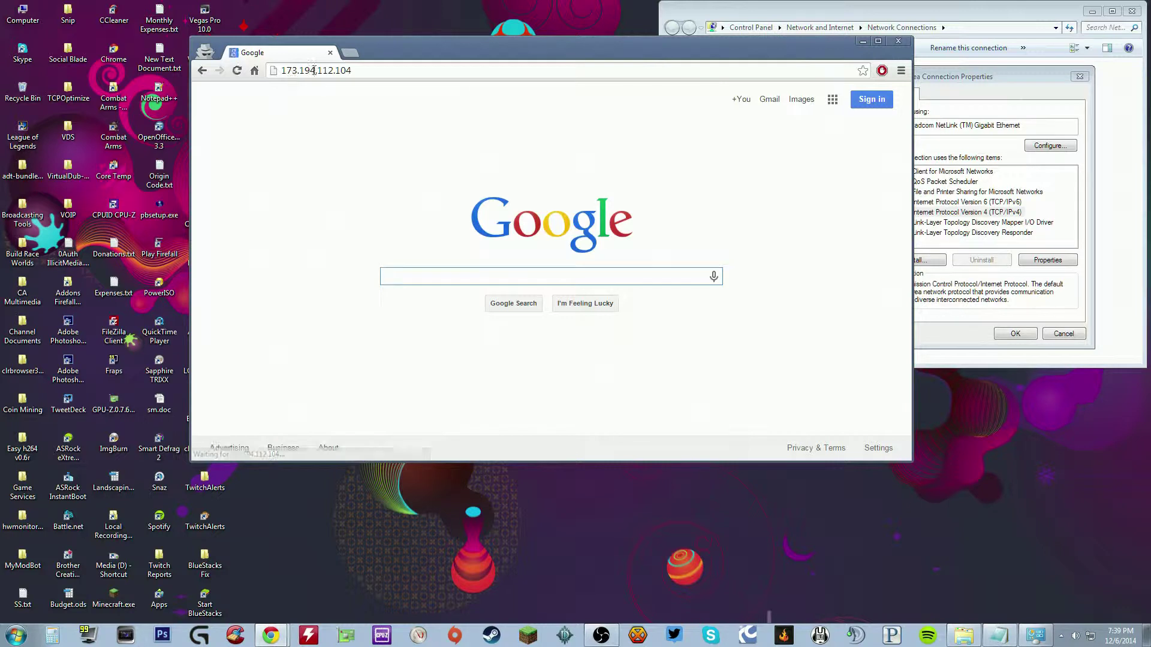
click(332, 138)
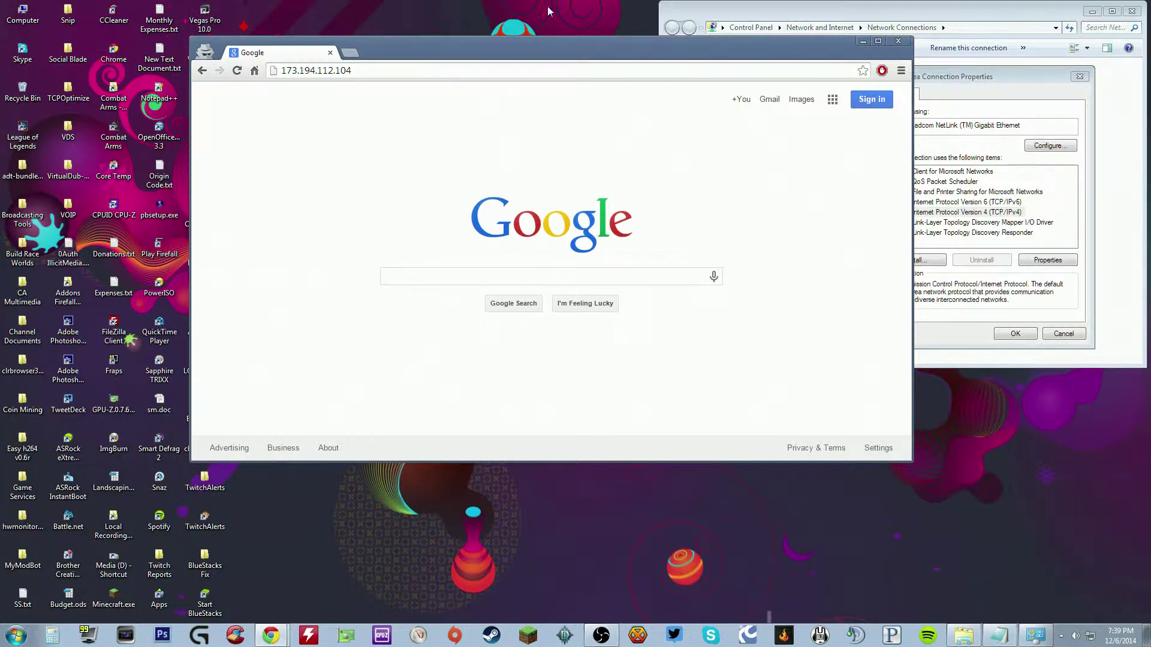
click(372, 70)
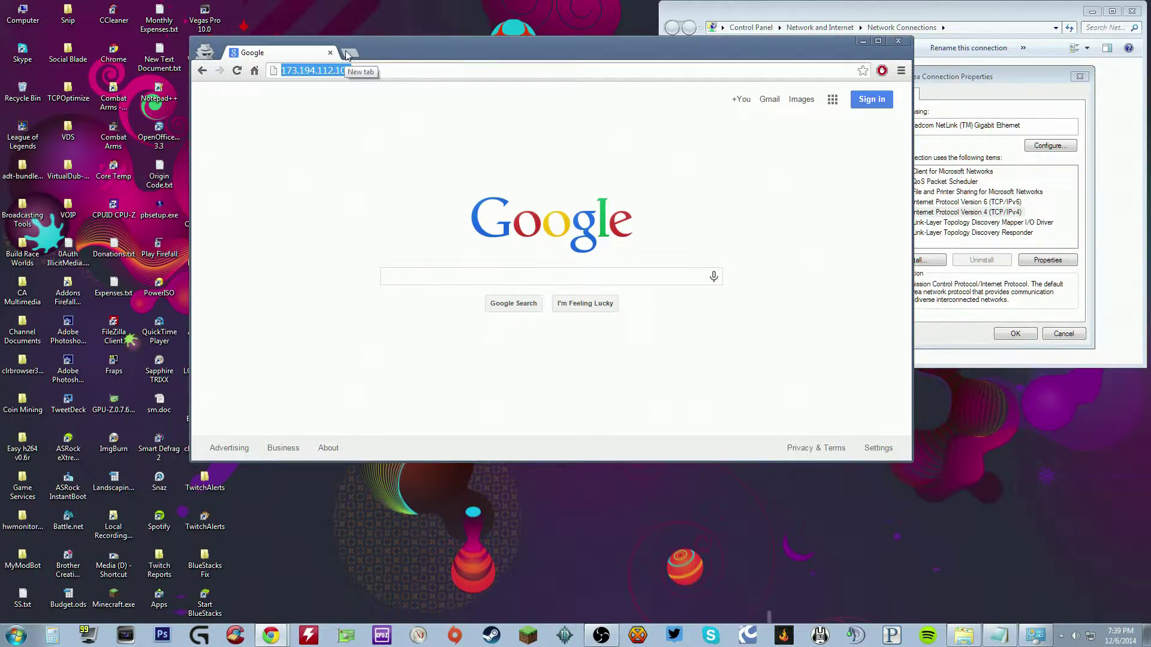
right_click(318, 70)
click(331, 113)
click(323, 132)
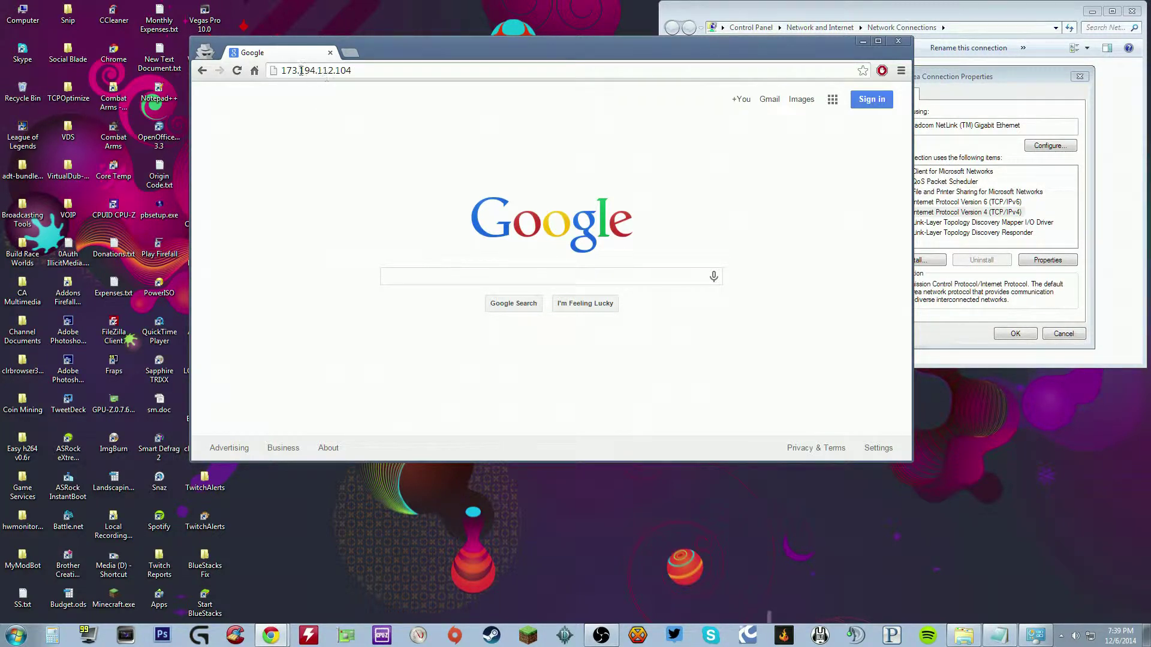
click(348, 71)
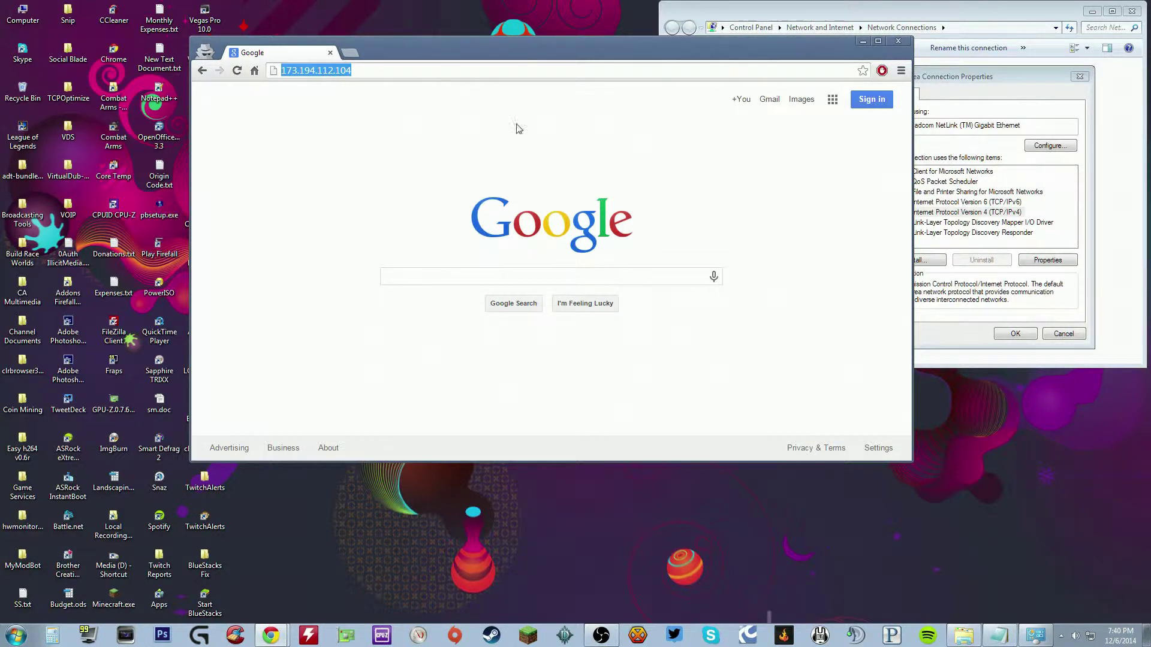
click(928, 329)
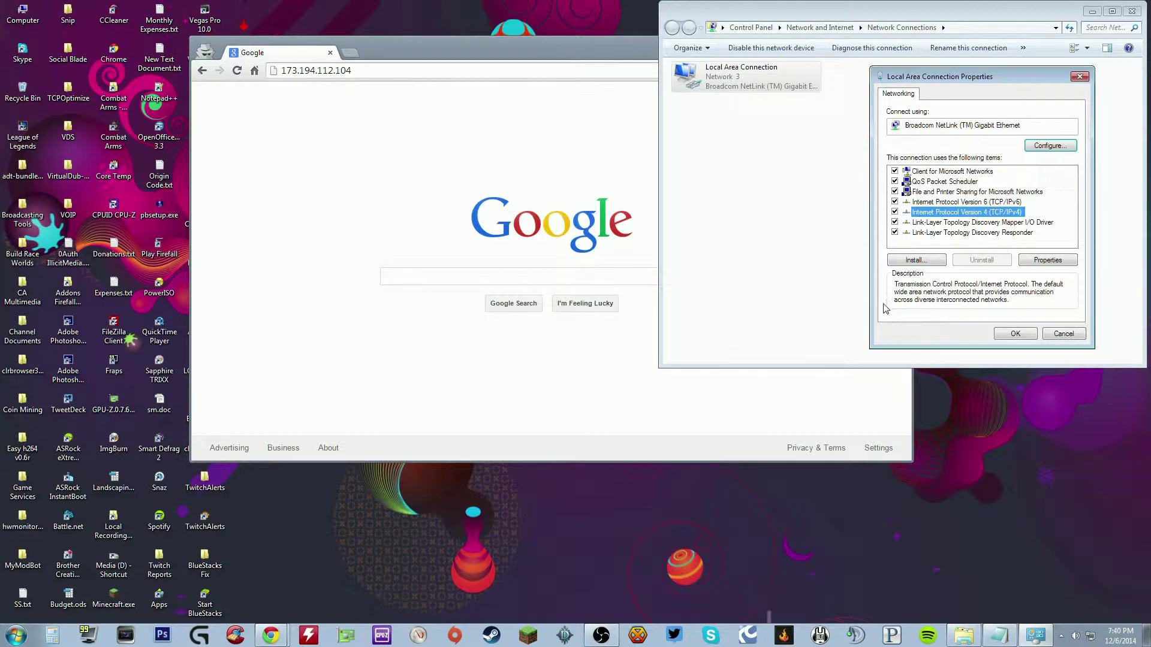
click(328, 70)
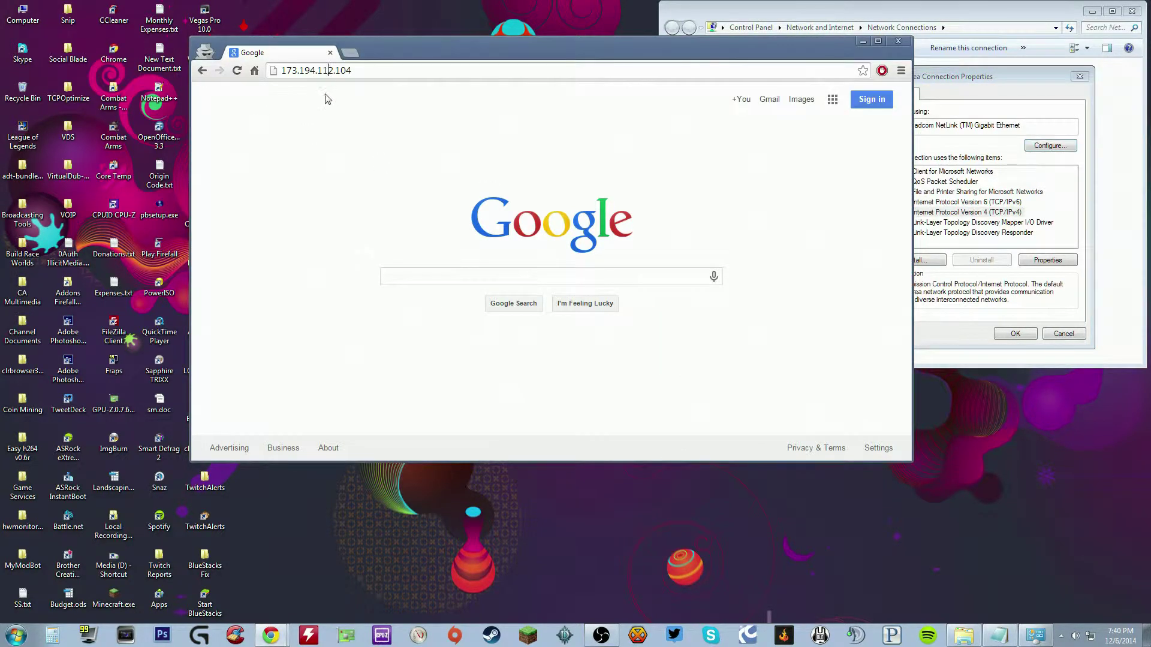
Step: Return to Local Area Connection Properties, disable TCP/IPv6, view the TCP/IPv4 settings, and turn TCP/IPv4 off and back on
click(938, 332)
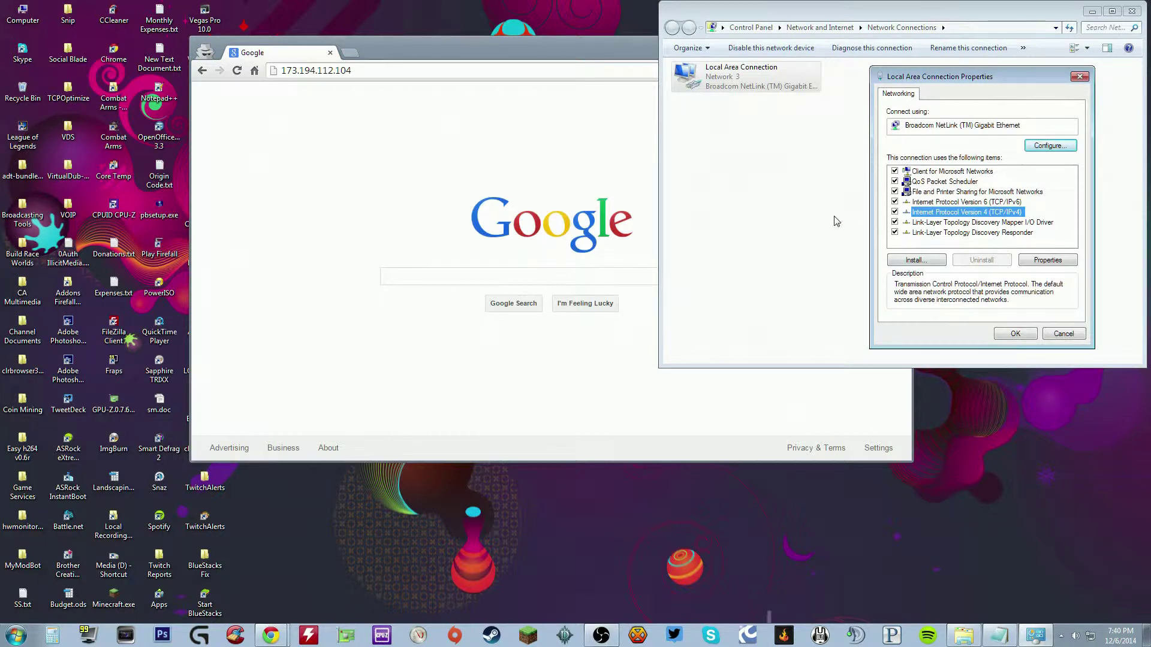
click(895, 202)
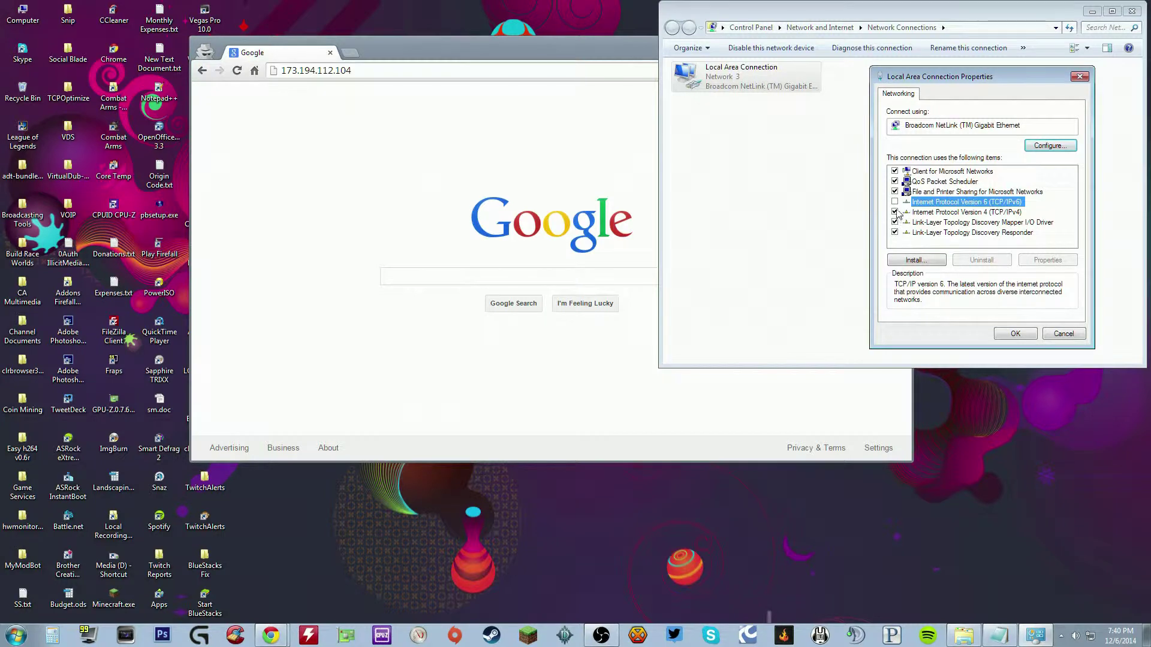
double_click(953, 212)
click(1101, 372)
click(894, 212)
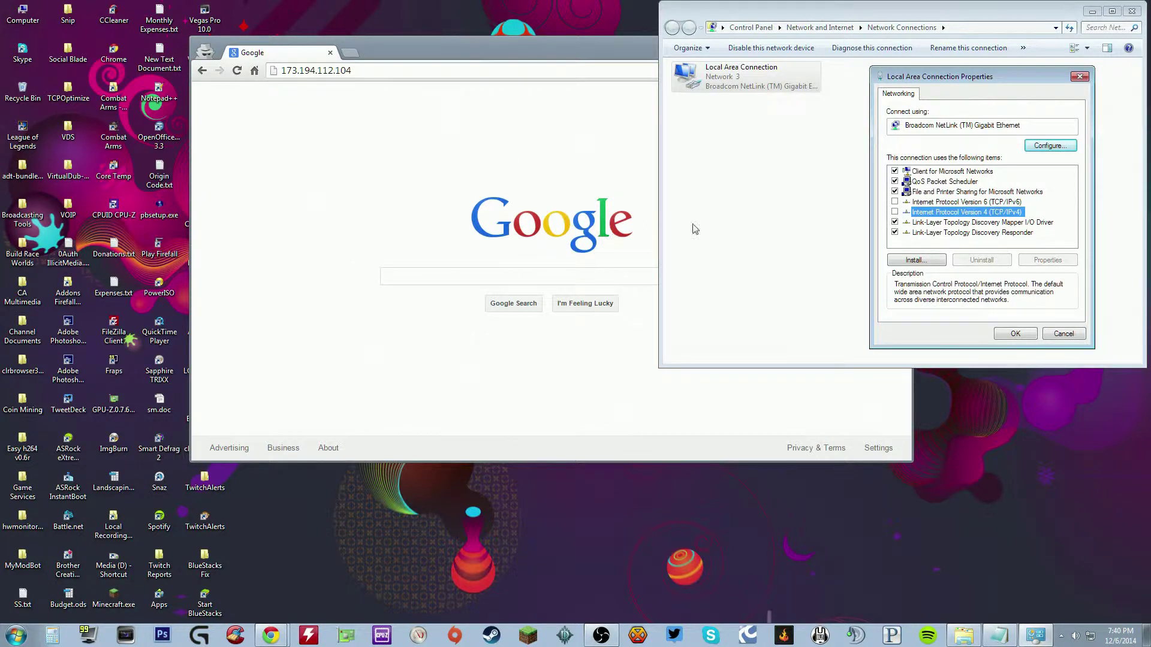
click(894, 213)
Step: Try switching TCP/IPv4 to manual DNS server addresses, cancel the change, and re-enable TCP/IPv6
double_click(959, 213)
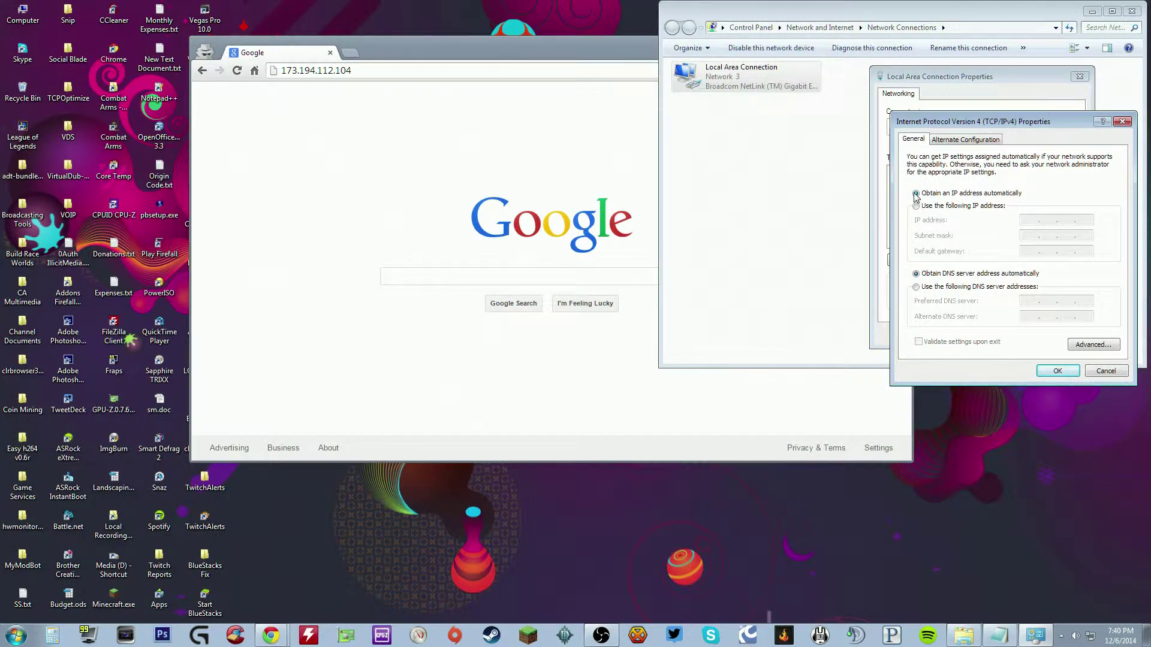
click(917, 289)
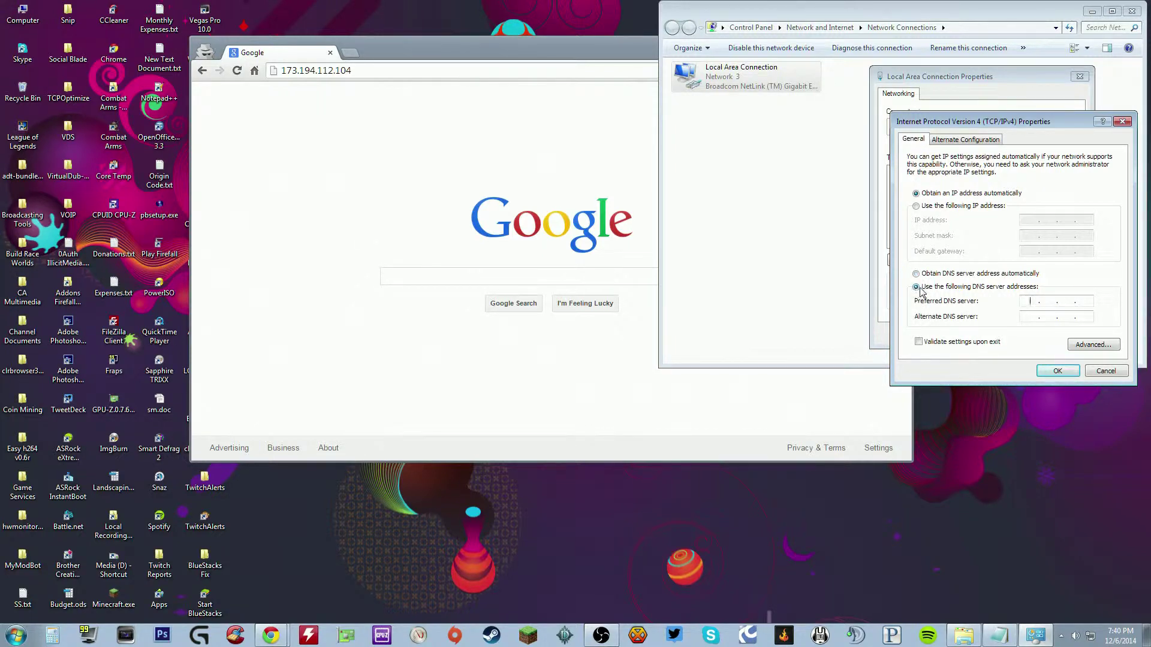
click(1107, 371)
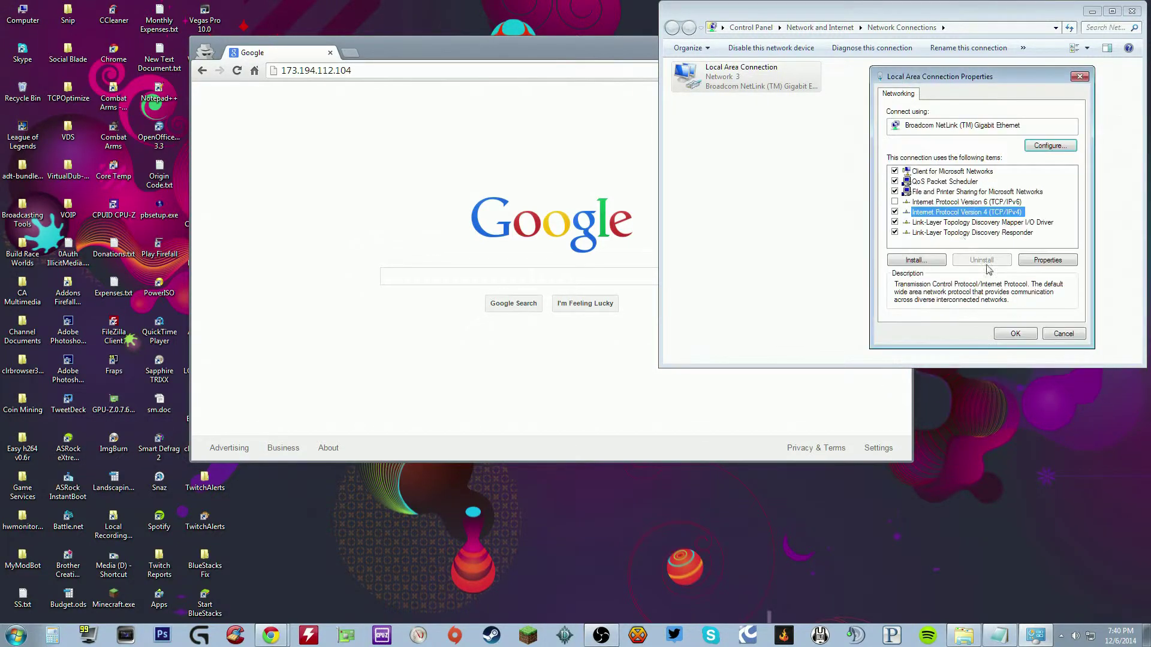
click(895, 202)
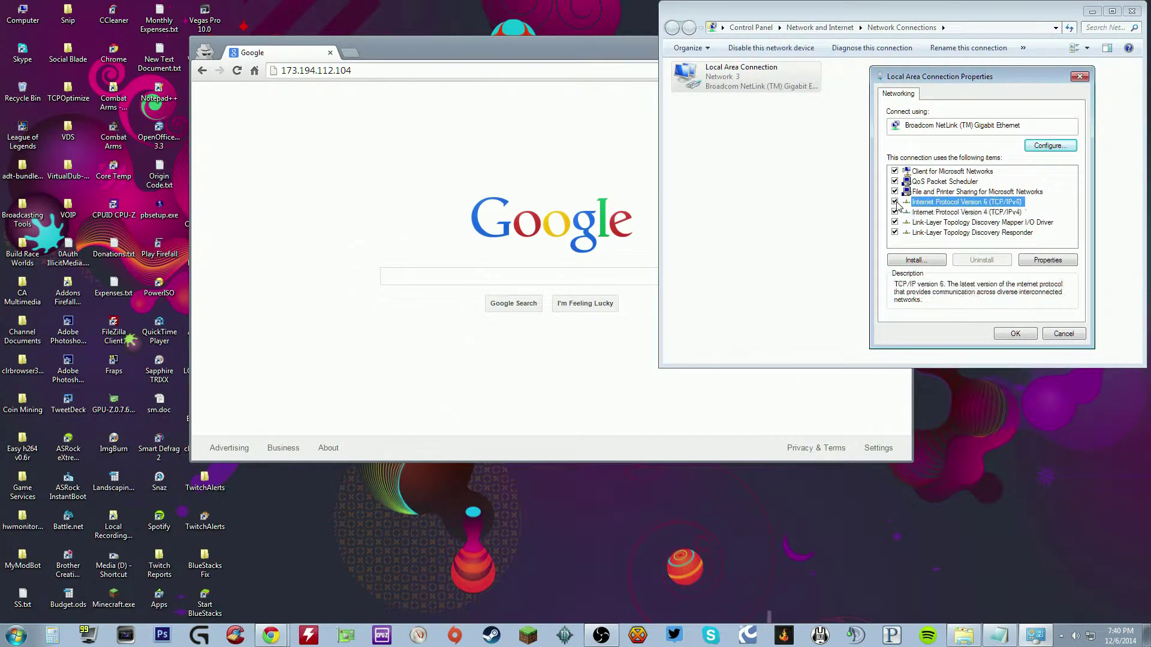
Step: Open the Internet Protocol Version 4 (TCP/IPv4) properties and switch DNS to manually specified server addresses
double_click(947, 213)
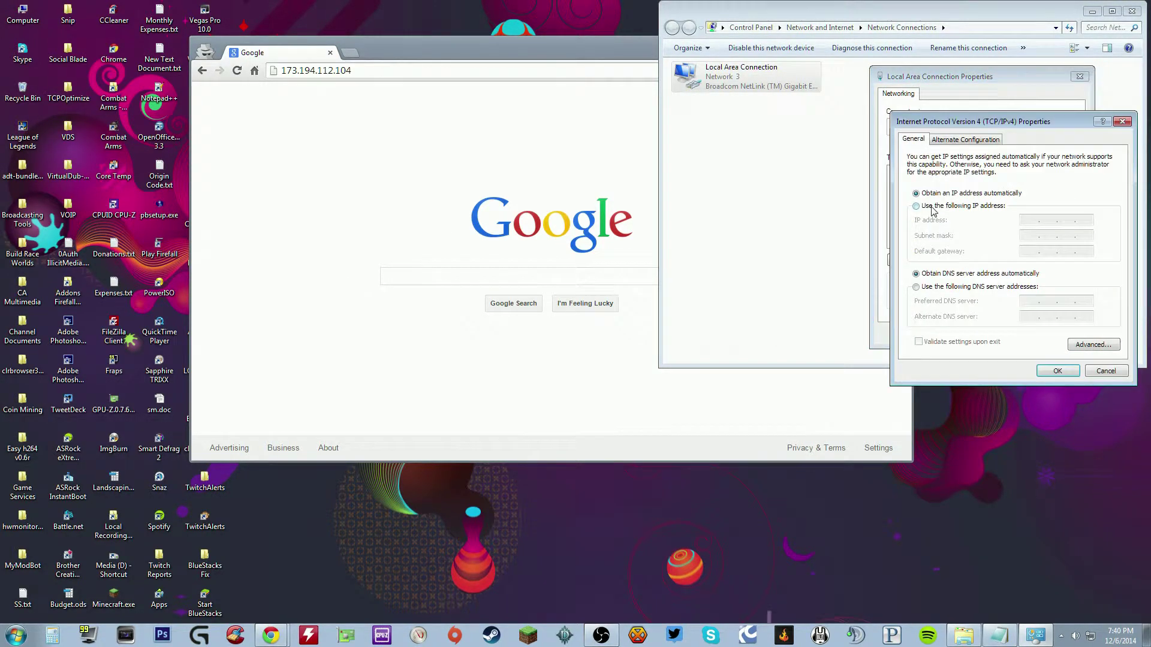
click(938, 289)
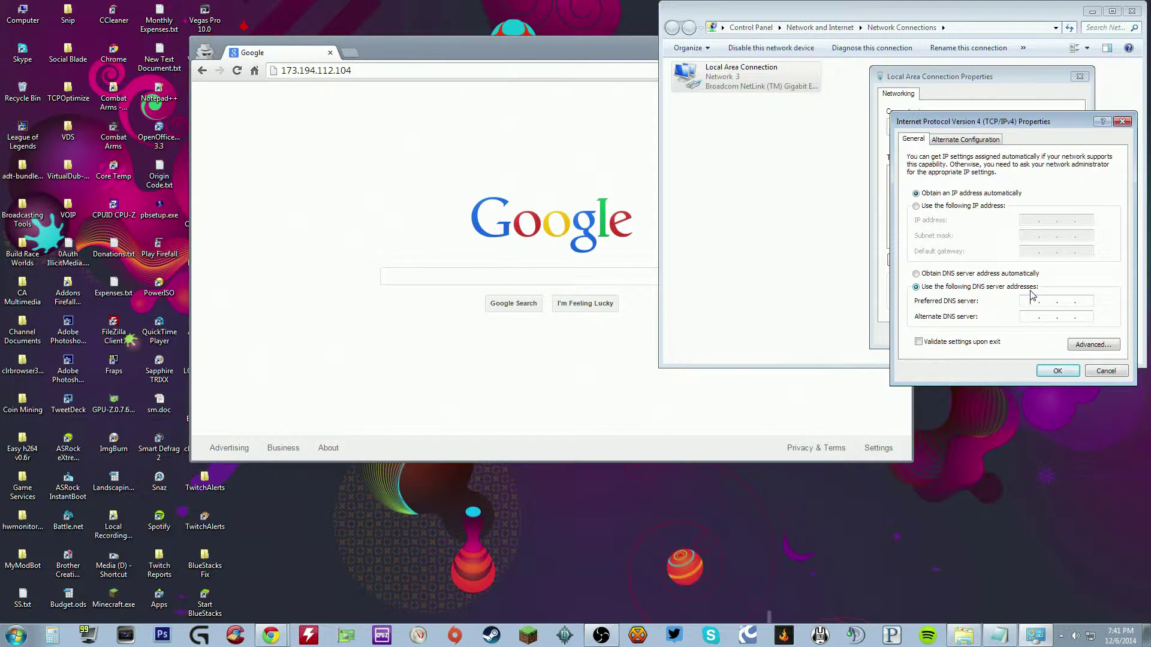
click(1031, 300)
drag(988, 124, 955, 98)
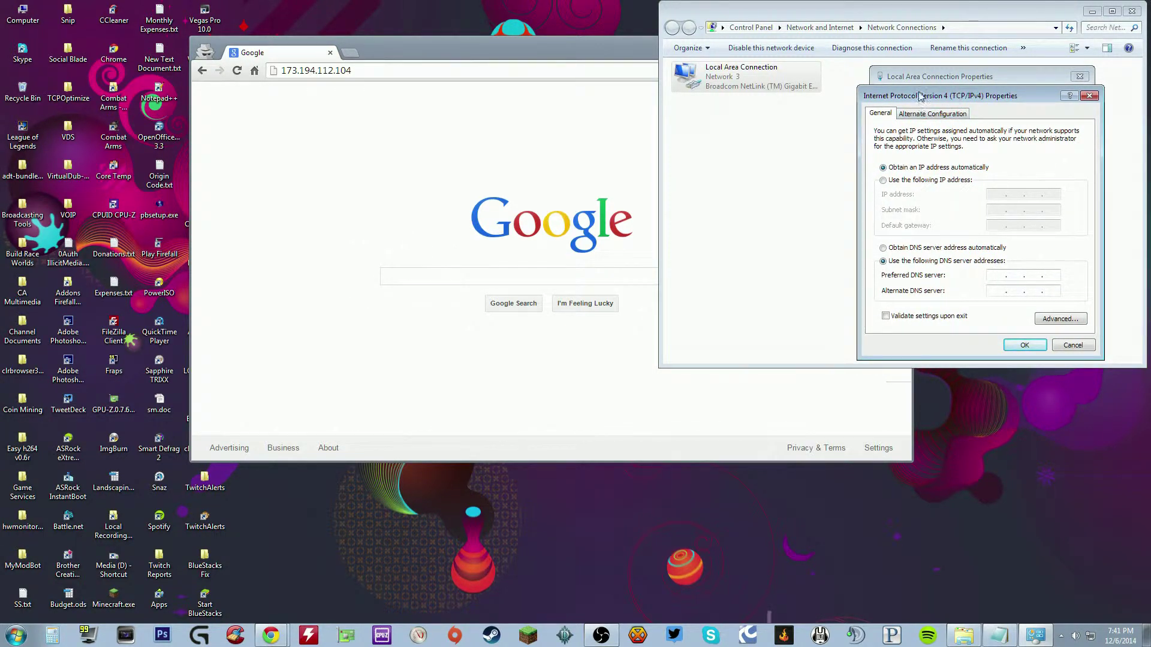
drag(921, 95, 924, 96)
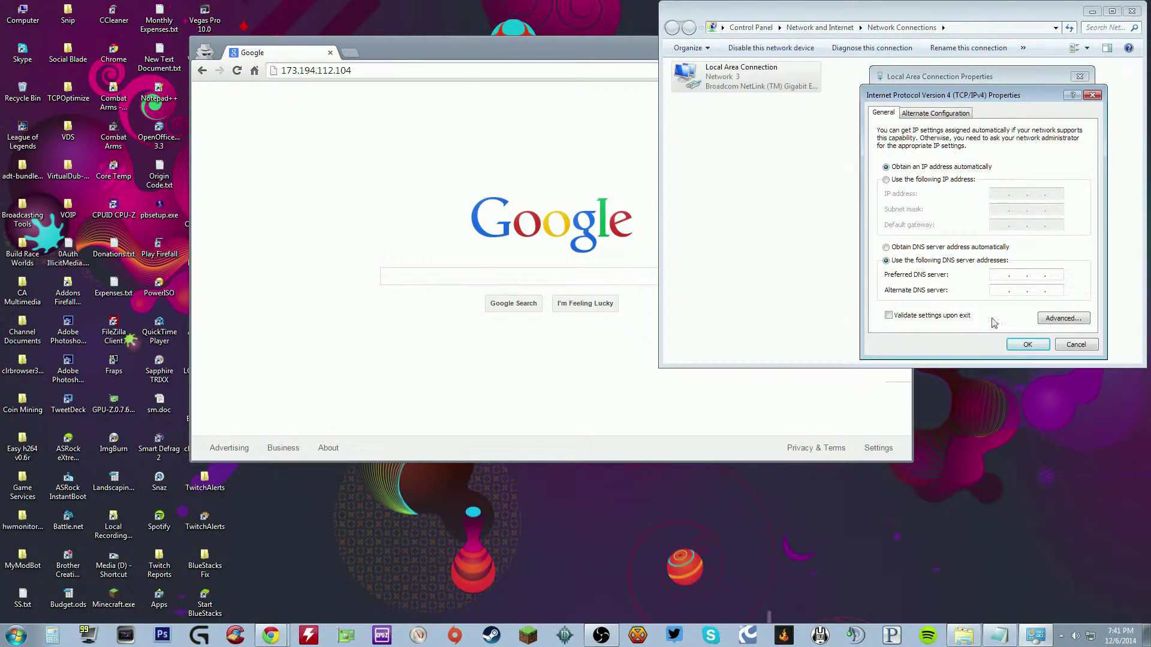
Step: Enter the preferred DNS server address beginning with 8, set the alternate DNS server to 8.8.4.4, and accept the TCP/IPv4 settings
text(8 . . .)
click(1022, 274)
text(8)
click(1005, 289)
text(8.8.4.4)
click(1052, 275)
click(1026, 344)
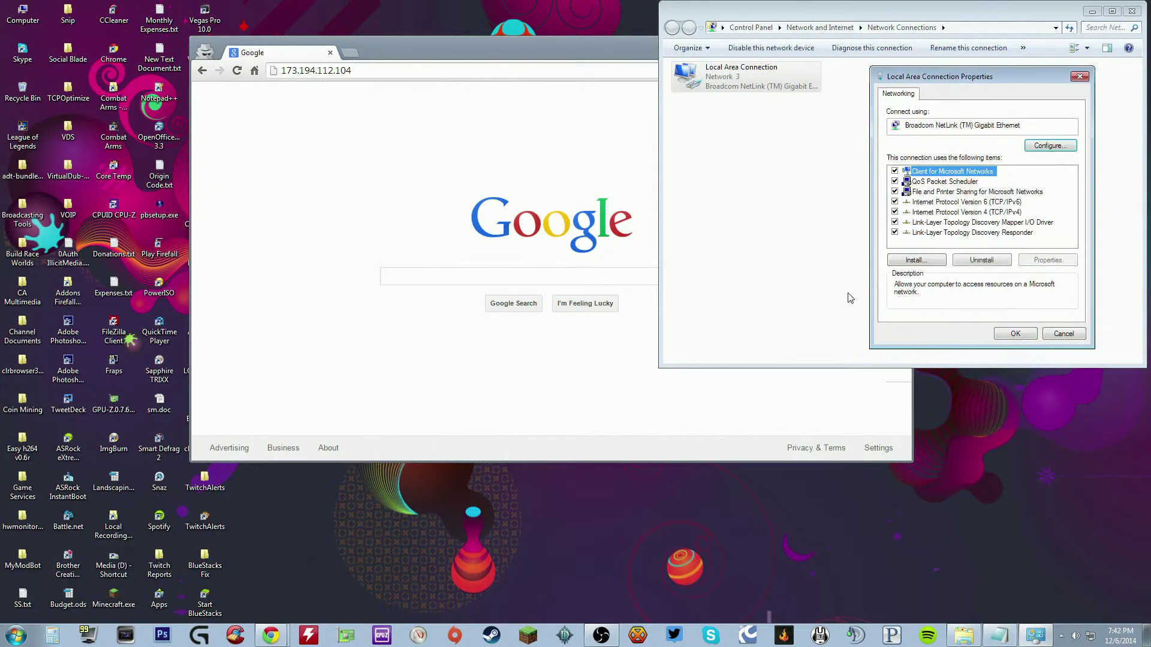
Step: Turn Internet Protocol Version 6 (TCP/IPv6) off and back on, and accept the Local Area Connection properties
click(895, 202)
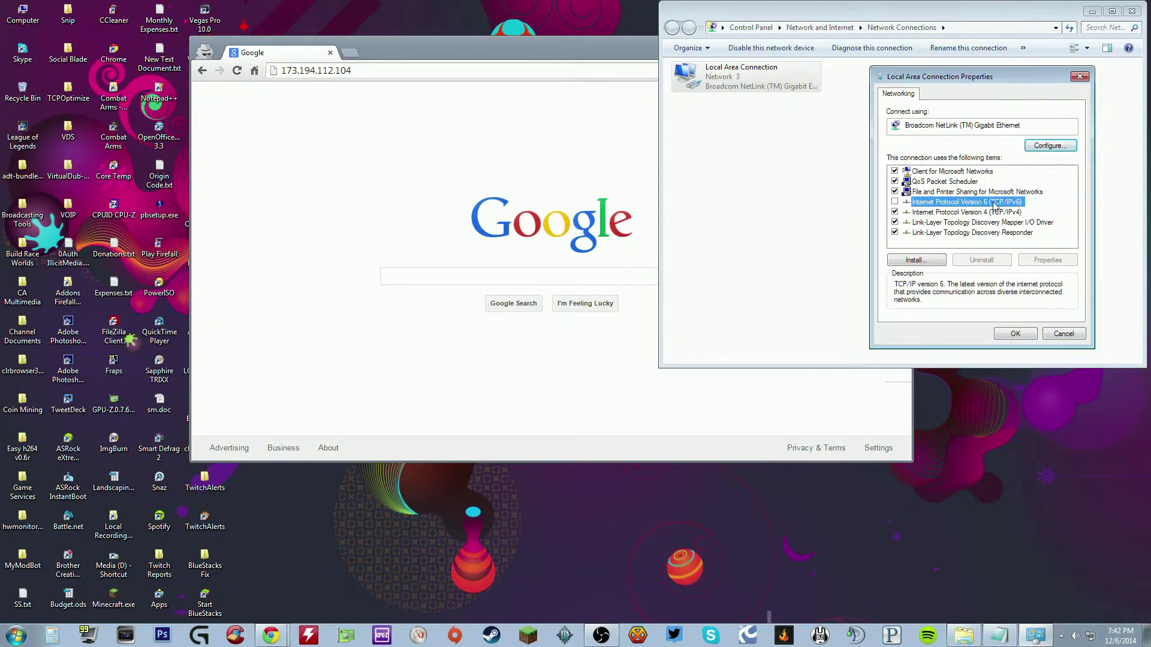
click(895, 201)
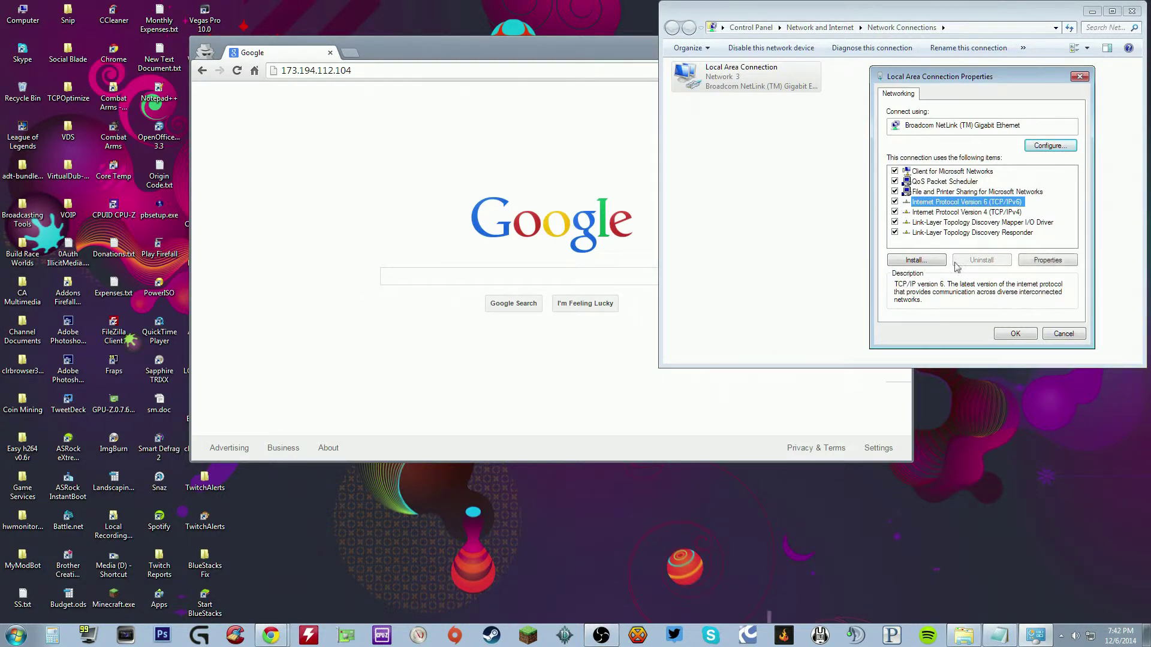
click(1016, 334)
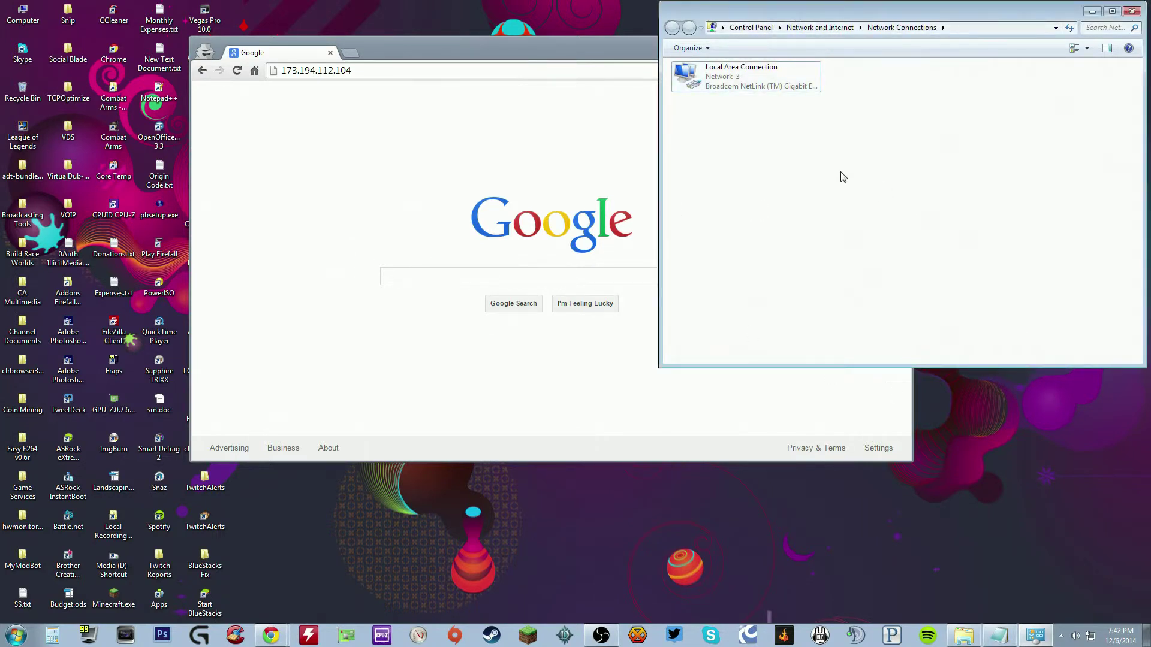
Step: Switch to the browser and test access by domain name by loading google.com
click(389, 84)
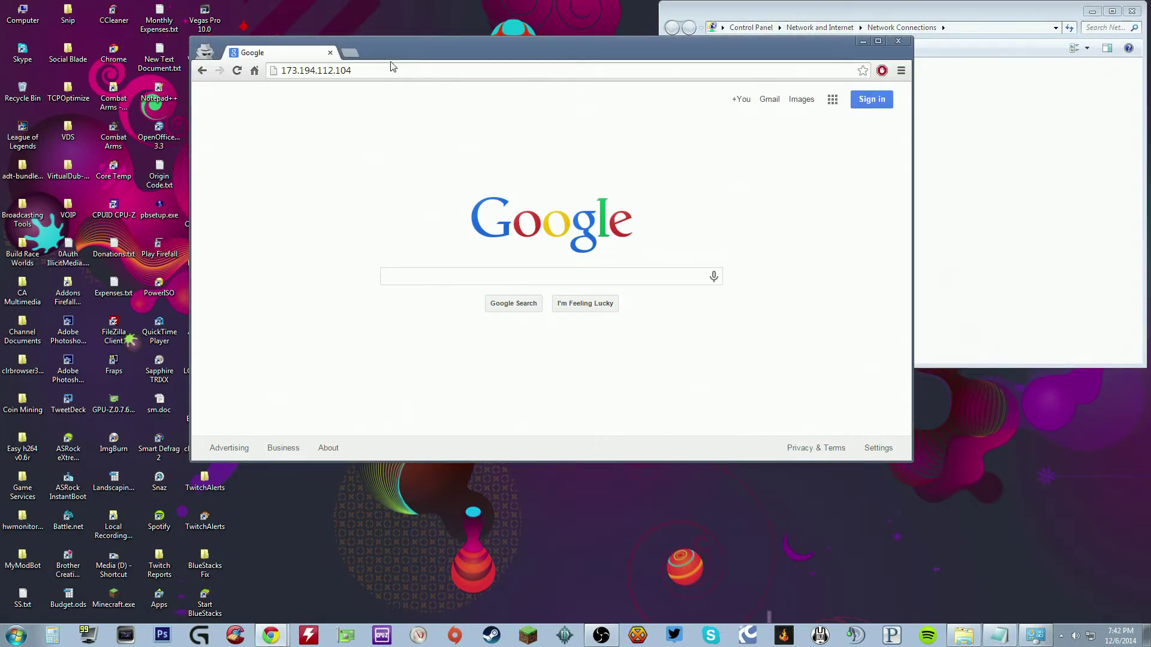
key(ctrl+l)
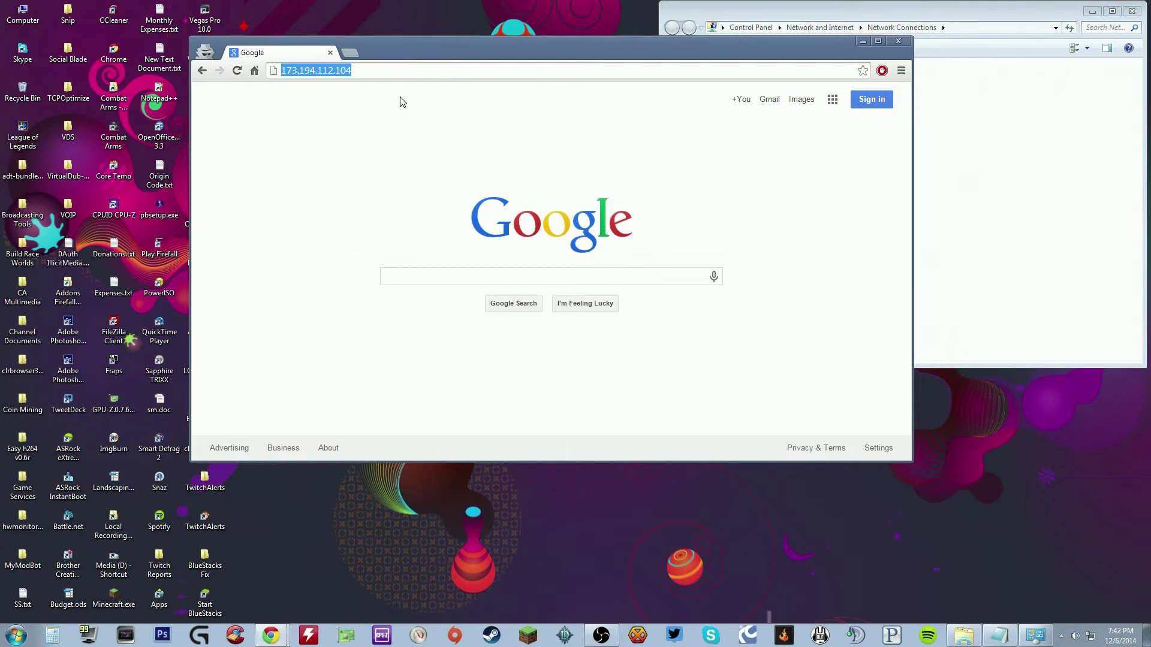
text(google.com)
key(Return)
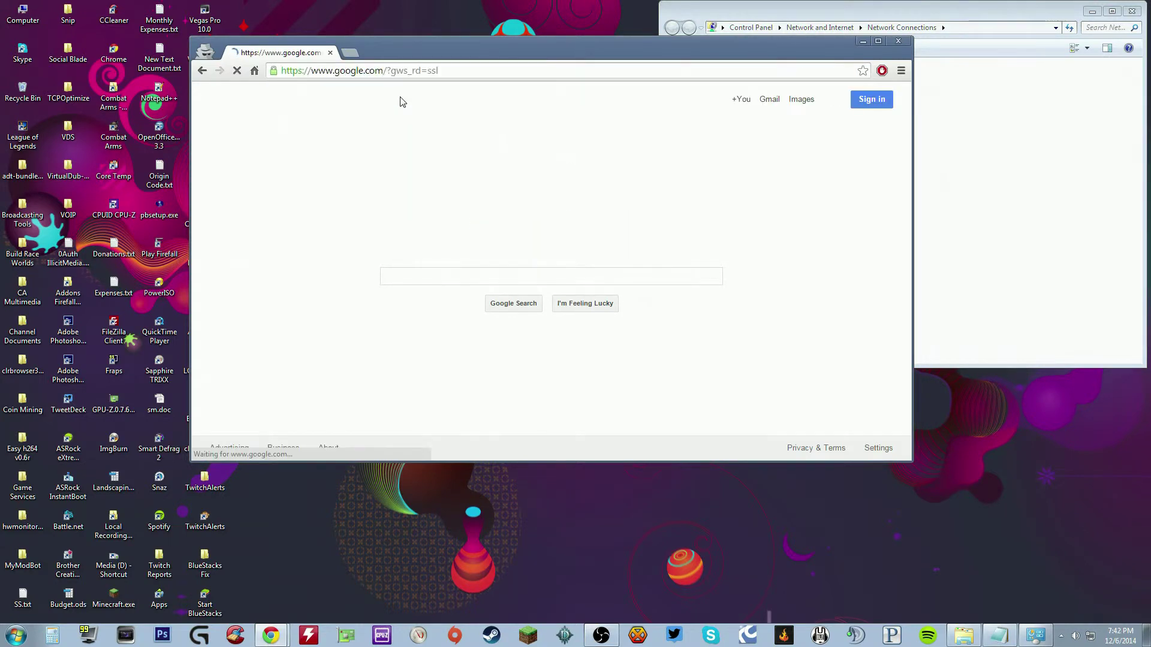